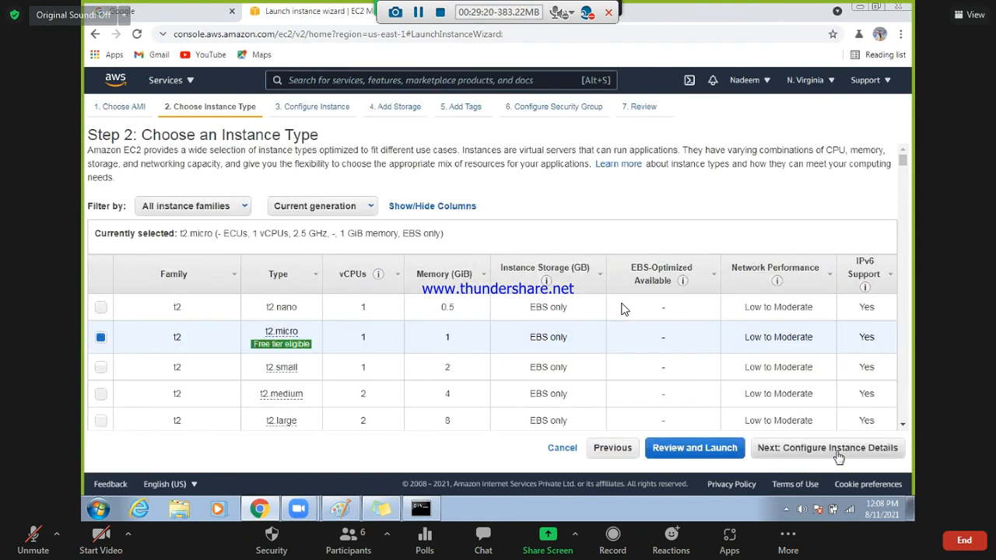
# Configure the t2.micro instance with subnet-931335f4 and a bash user-data script that installs and starts httpd and writes "SERVER-1" to /var/www/html/index.html.
pyautogui.click(838, 456)
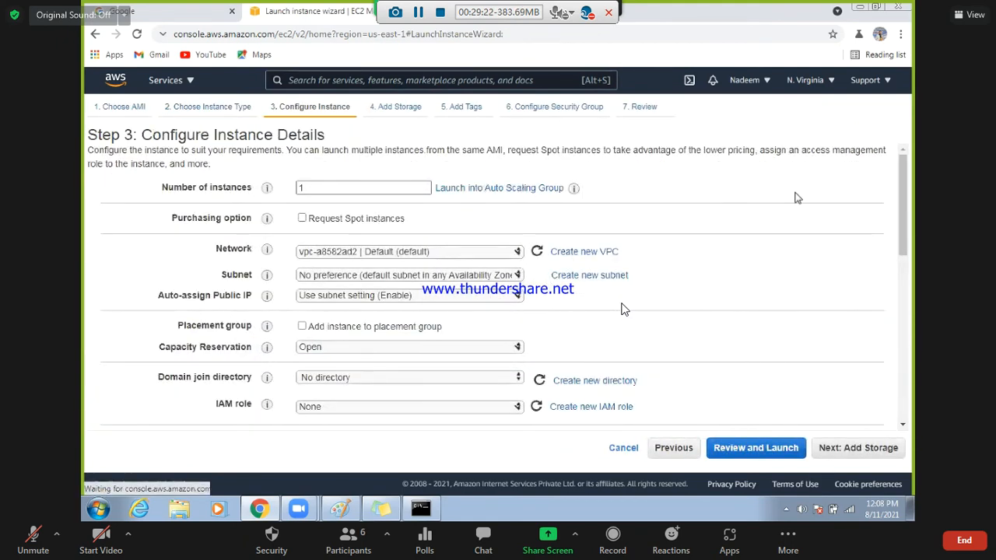
pyautogui.moveTo(902, 180); pyautogui.dragTo(903, 203)
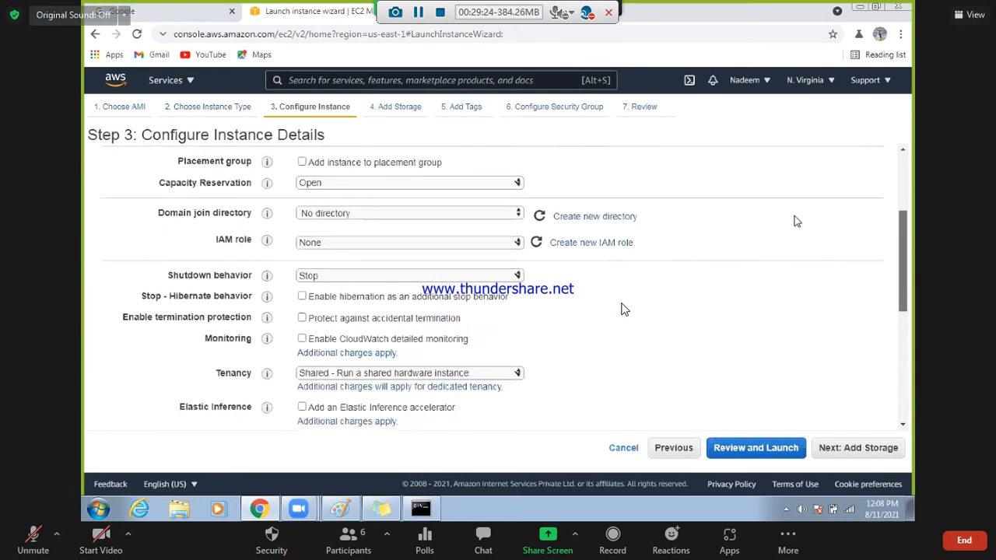
pyautogui.scroll(1, 655, 263)
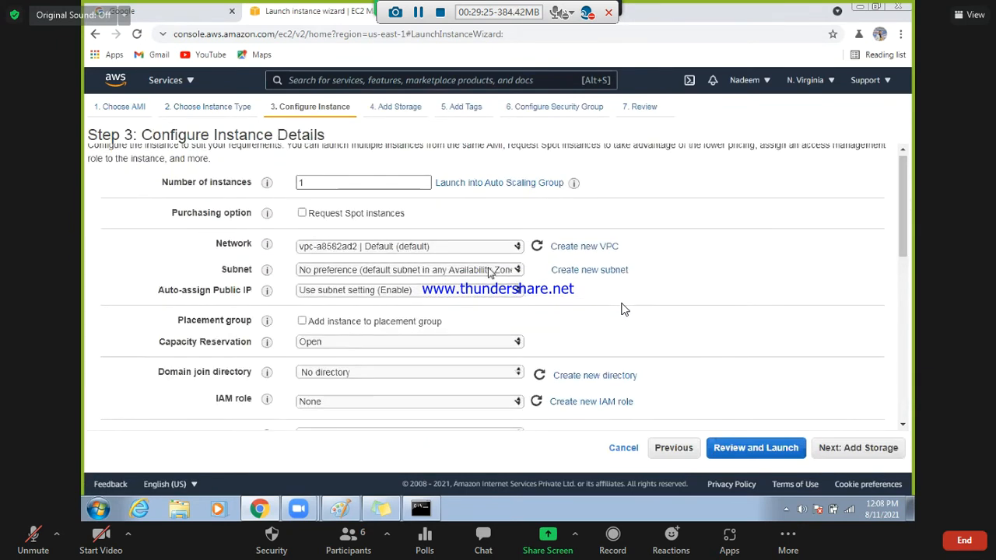
pyautogui.click(491, 272)
pyautogui.click(374, 305)
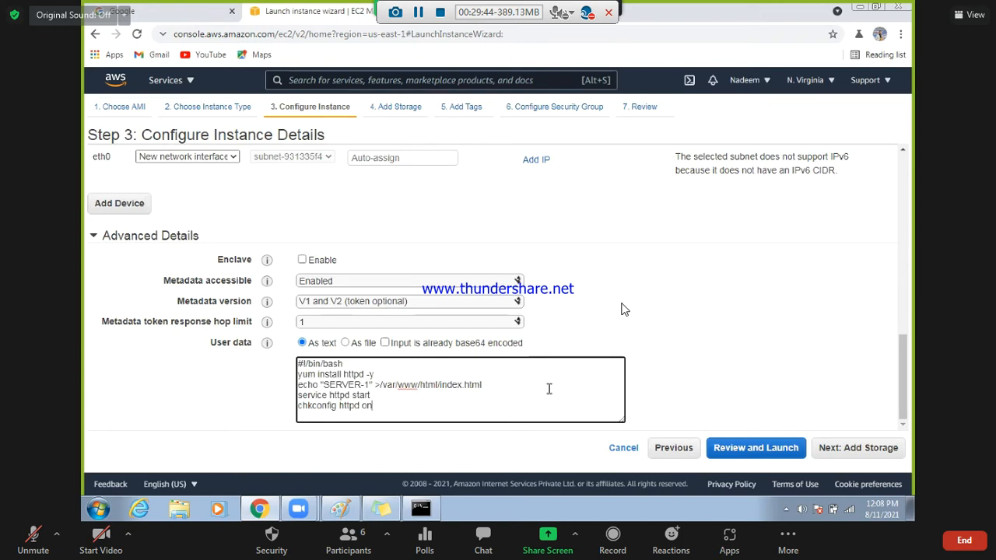
# Keep the default storage and add a tag with key Name and value Server-1, continuing to the security group settings.
pyautogui.click(854, 448)
pyautogui.click(854, 449)
pyautogui.click(117, 326)
pyautogui.write('Name')
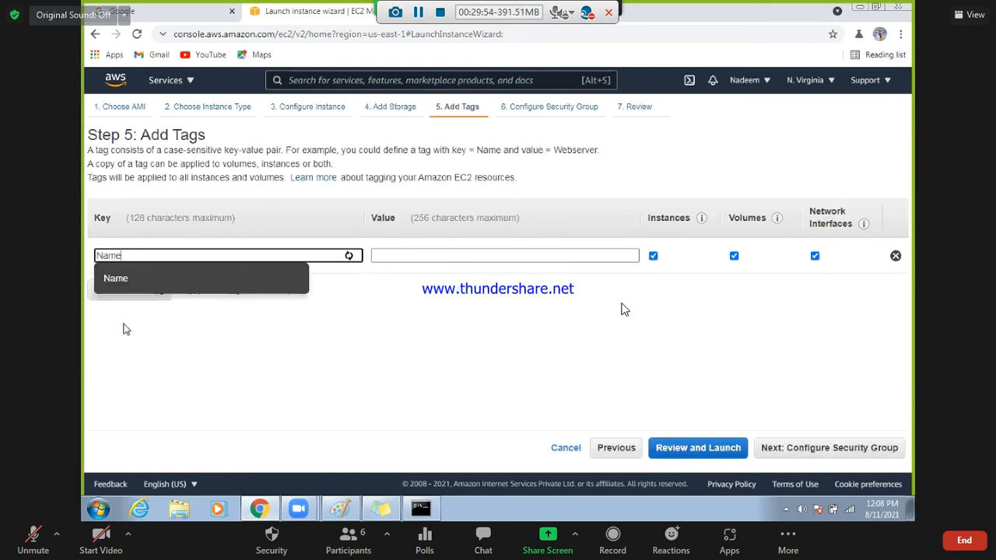
pyautogui.press('Tab')
pyautogui.write('Se')
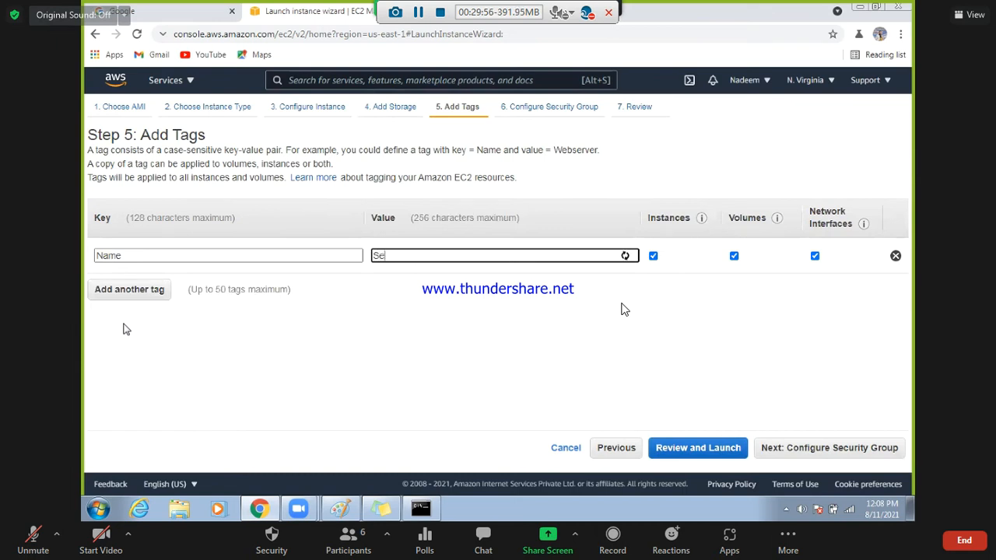
pyautogui.write('rver-1')
pyautogui.press('Return')
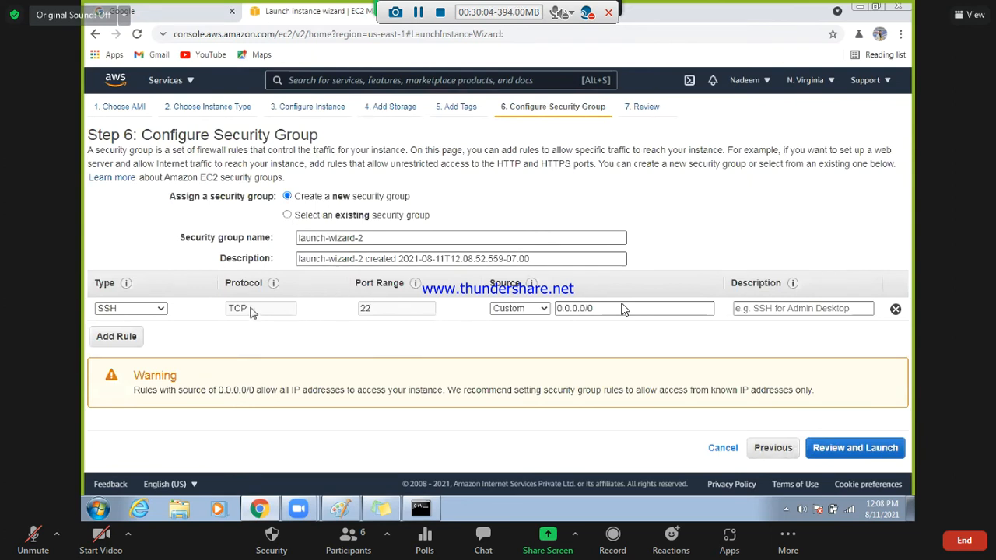
# Add an HTTP rule to the new security group with source 0.0.0.0/0.
pyautogui.click(122, 340)
pyautogui.click(125, 333)
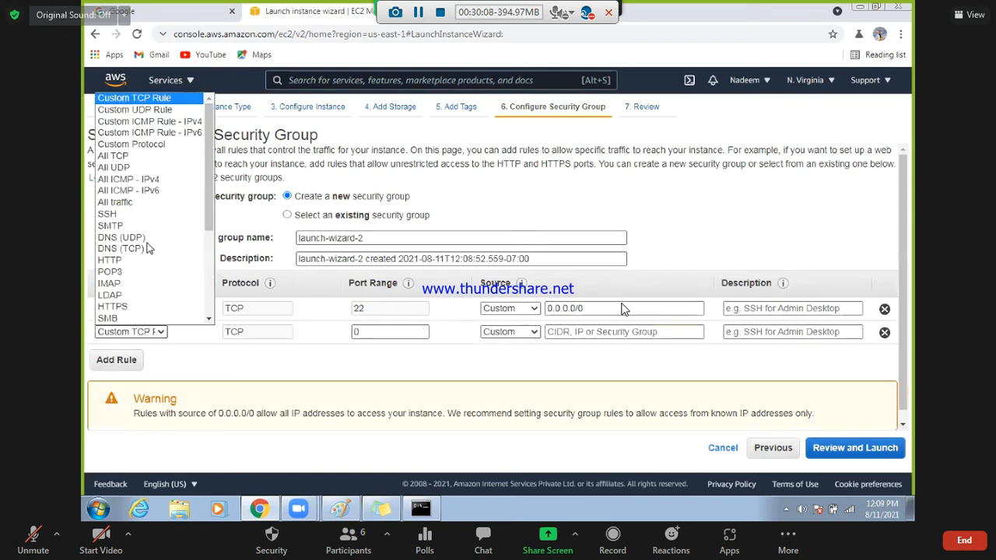
pyautogui.click(141, 265)
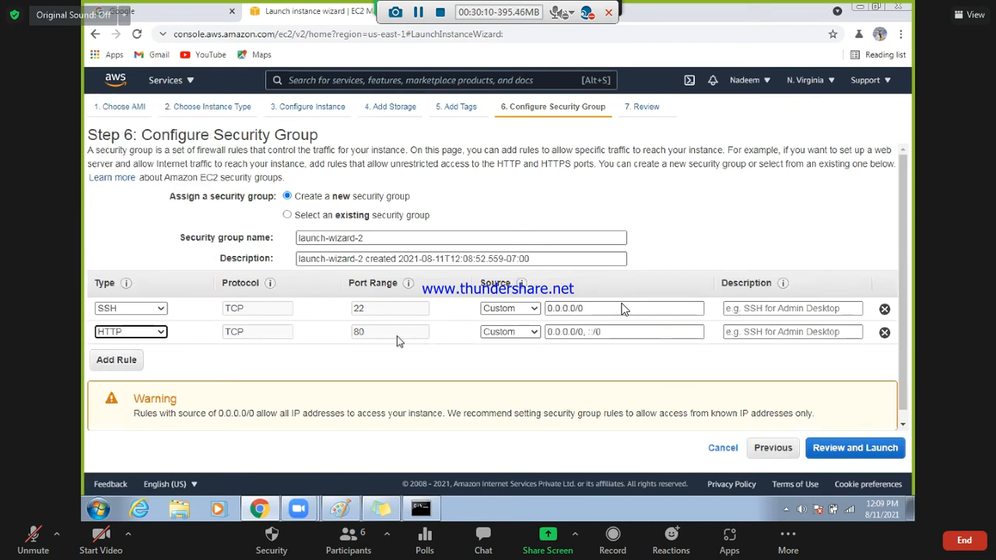
pyautogui.click(594, 331)
pyautogui.hotkey('ctrl', 'a')
pyautogui.write('0.0.0.0/0')
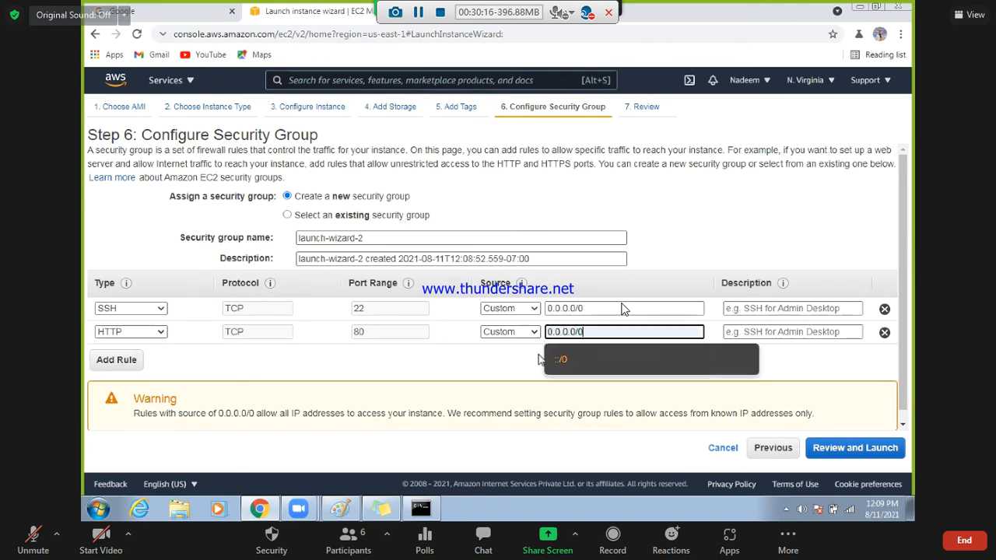
pyautogui.click(583, 358)
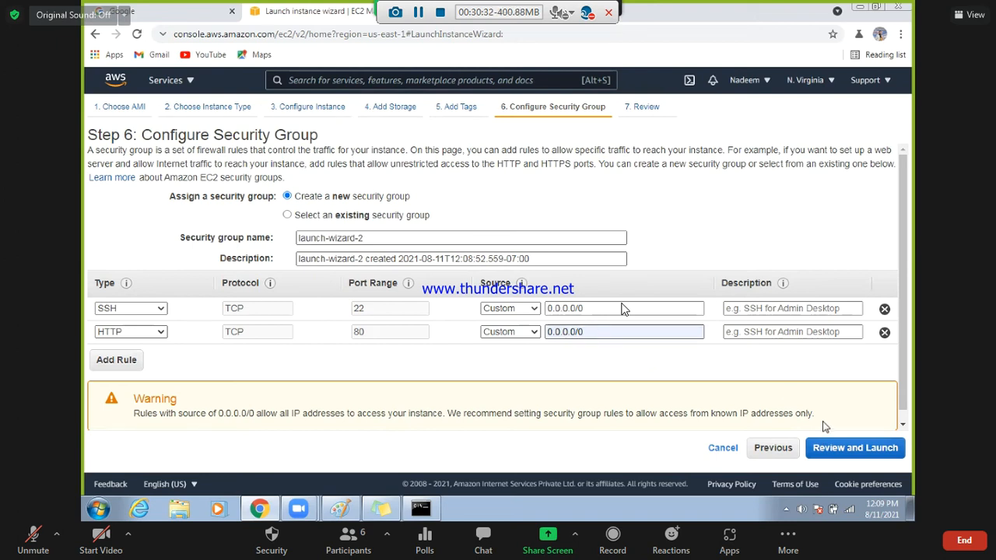
# Launch the instance with the existing key pair Linux-web-key, acknowledging private key access, and open it in the instances list.
pyautogui.click(849, 448)
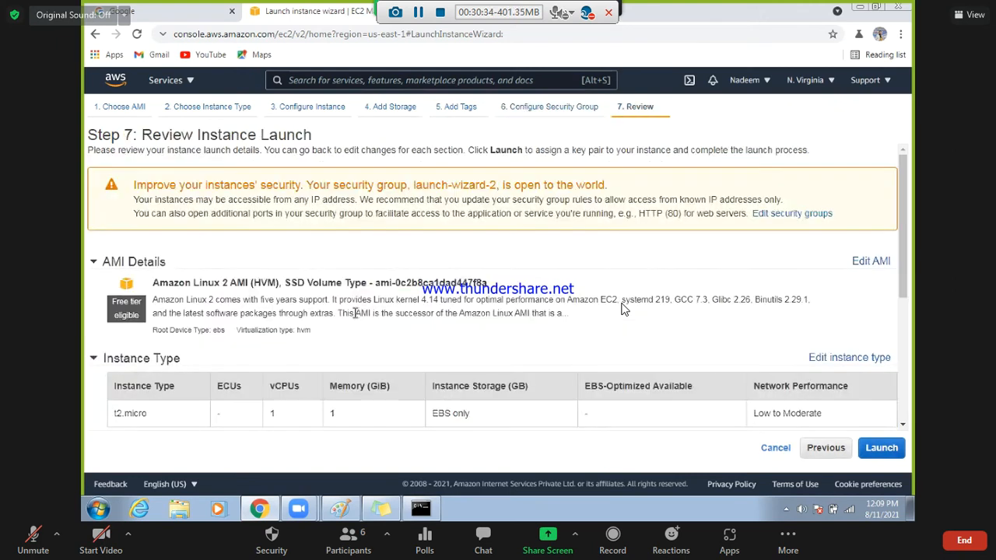
pyautogui.click(882, 448)
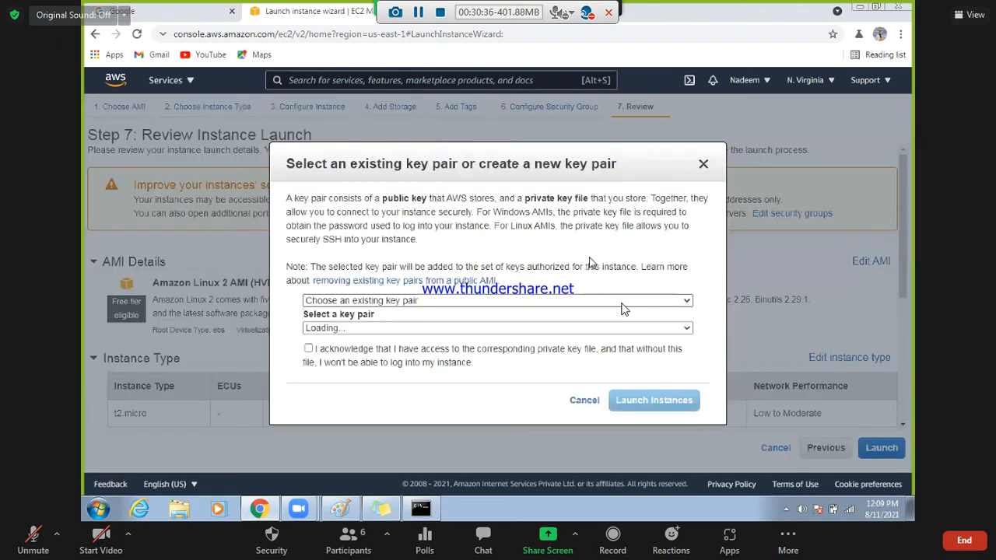
pyautogui.click(458, 328)
pyautogui.click(423, 358)
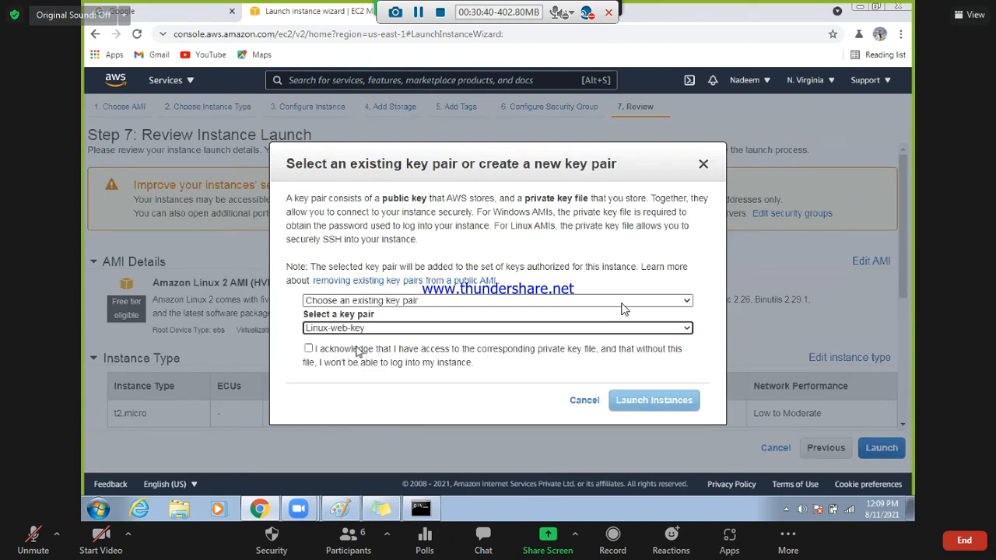
pyautogui.click(358, 351)
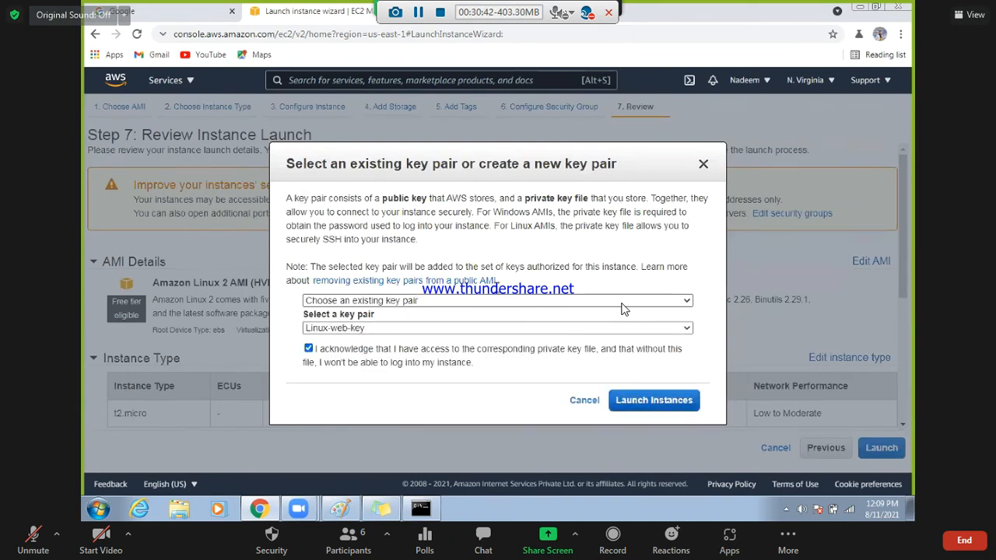
pyautogui.click(654, 400)
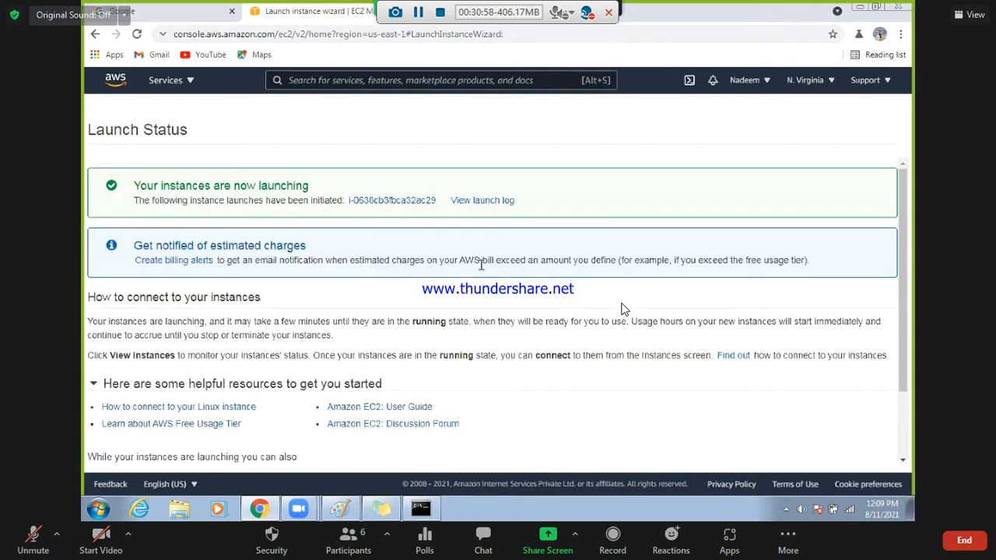
pyautogui.click(405, 202)
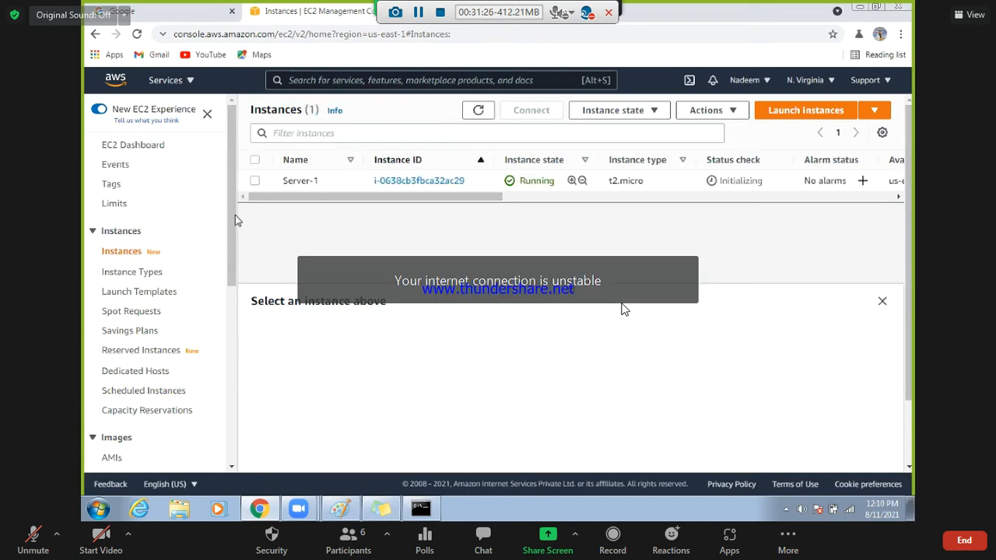
# Examine the AMIs and Snapshots pages and the Load Balancing and Auto Scaling entries in the EC2 navigation.
pyautogui.scroll(-2, 107, 333)
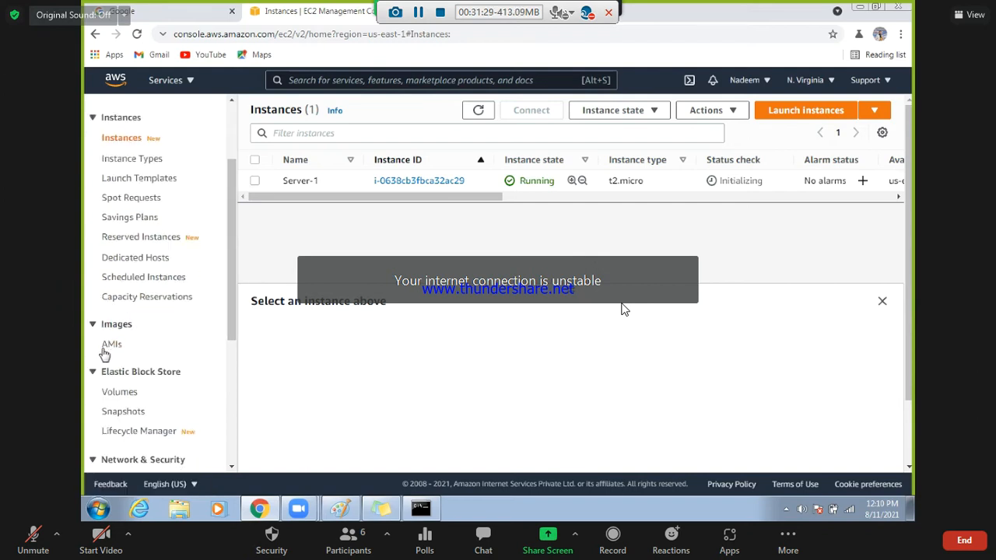
pyautogui.click(106, 347)
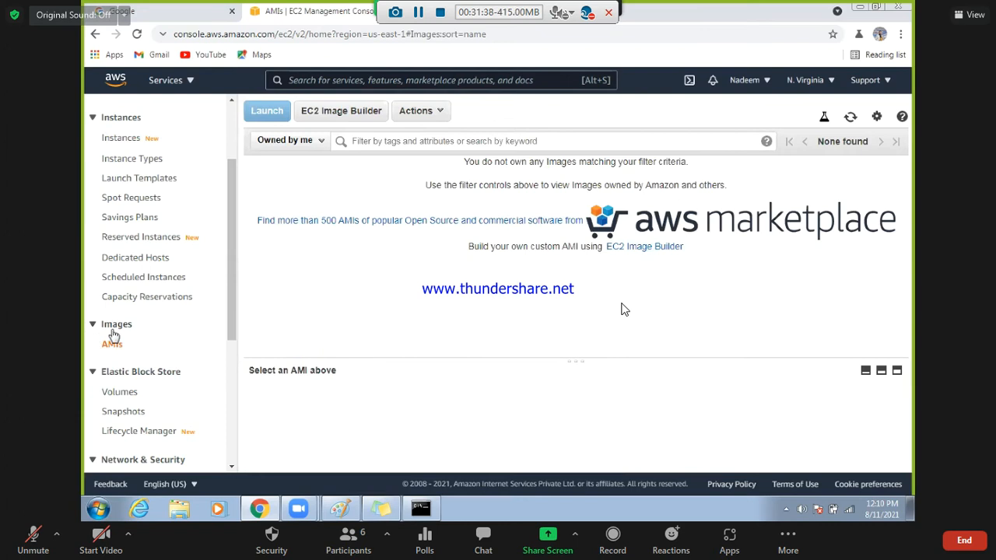
pyautogui.click(124, 412)
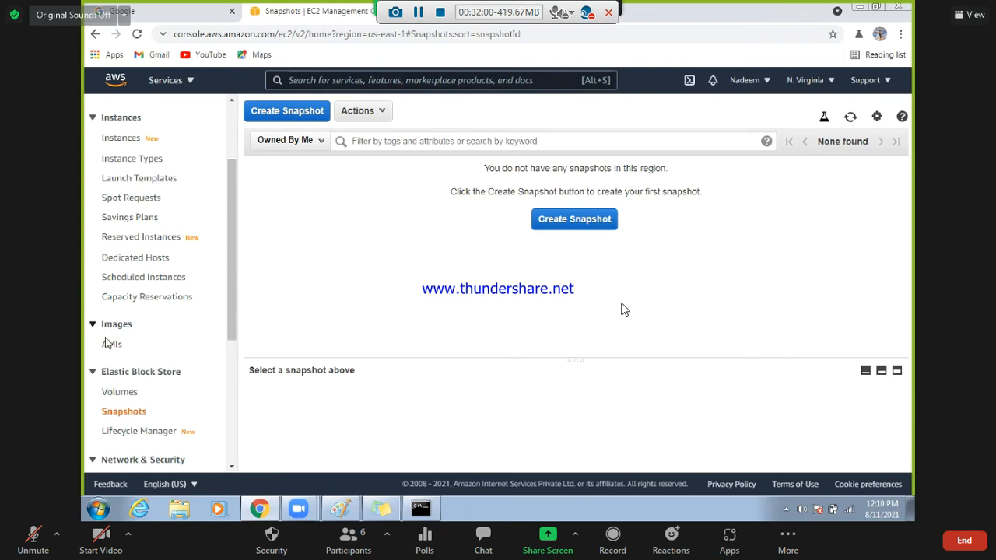
pyautogui.click(111, 344)
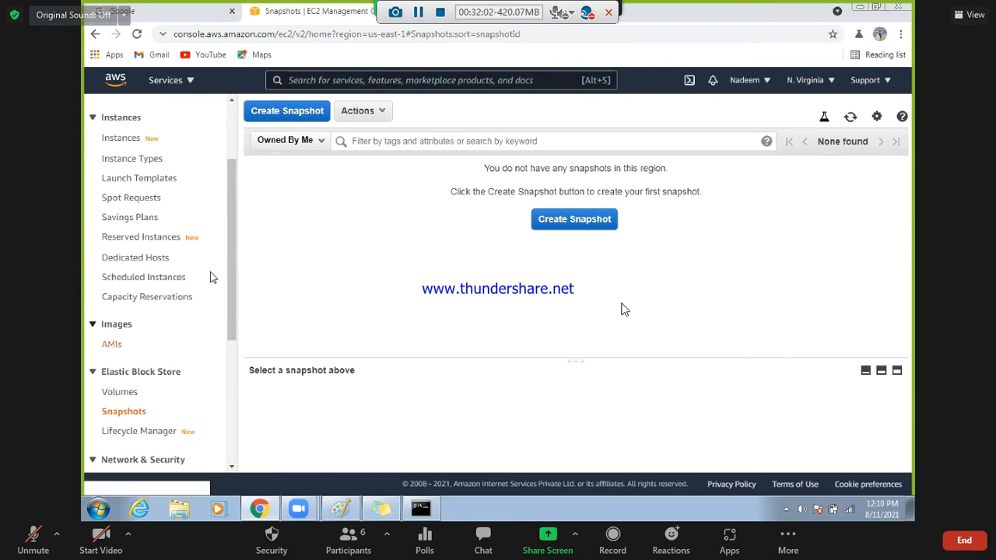
pyautogui.scroll(-3, 136, 420)
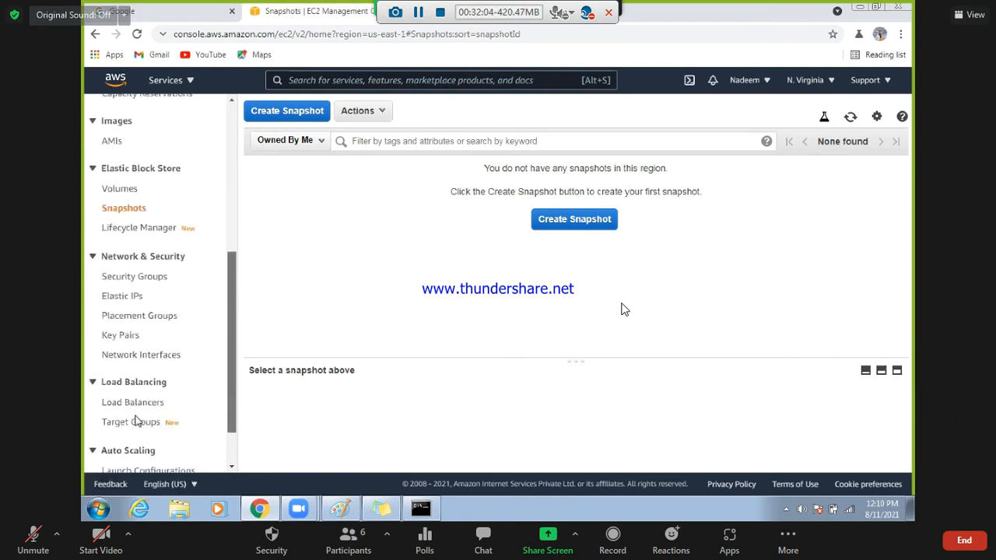
pyautogui.scroll(-1, 136, 420)
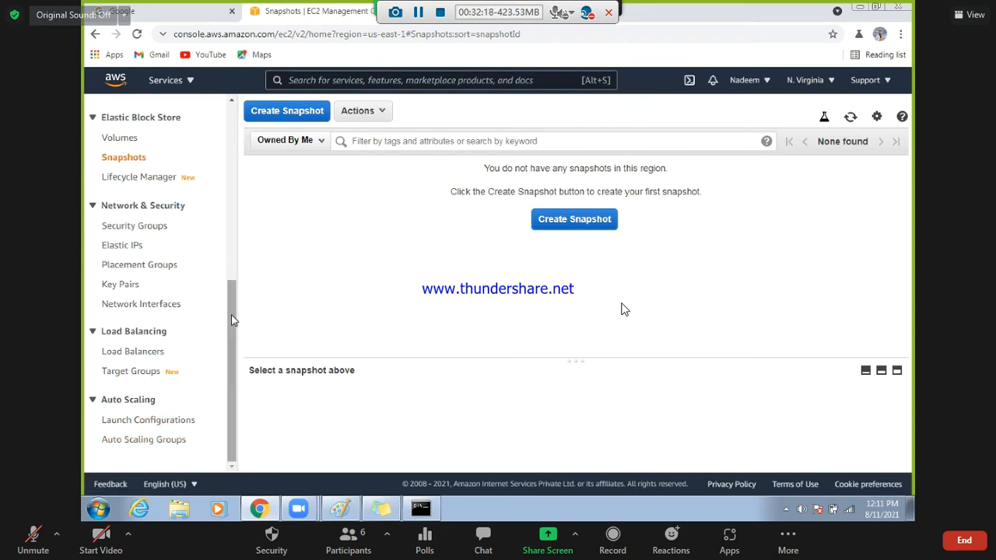
pyautogui.scroll(2, 138, 194)
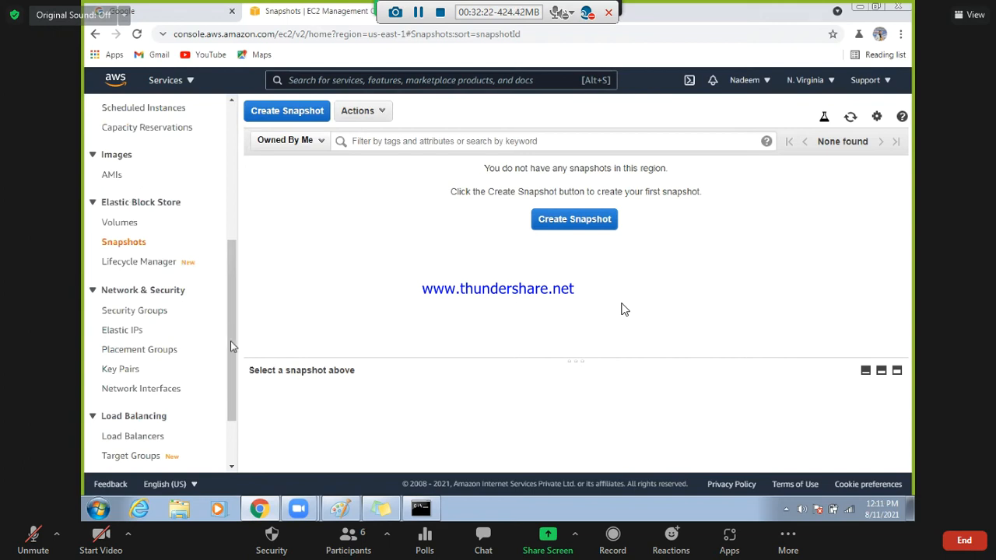
pyautogui.scroll(-2, 194, 425)
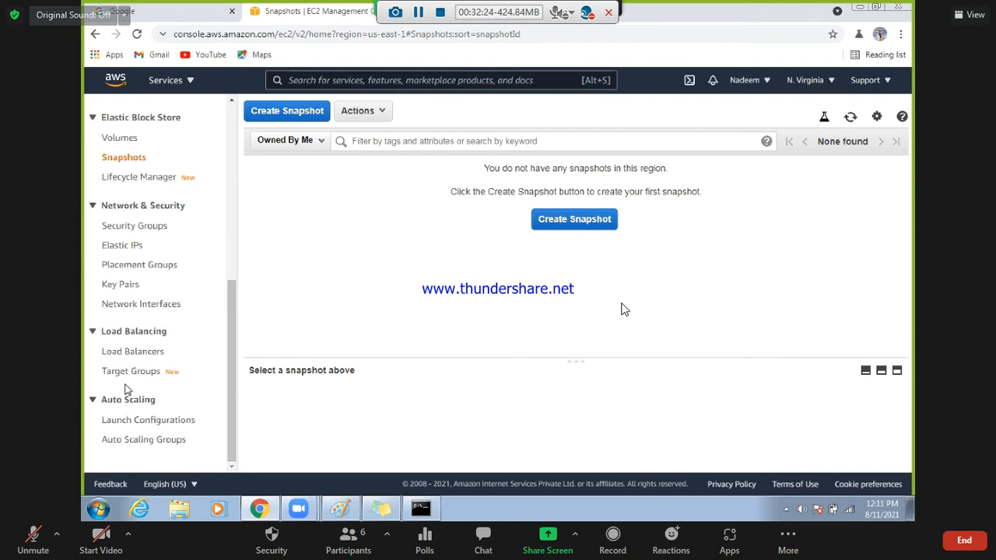
pyautogui.click(146, 421)
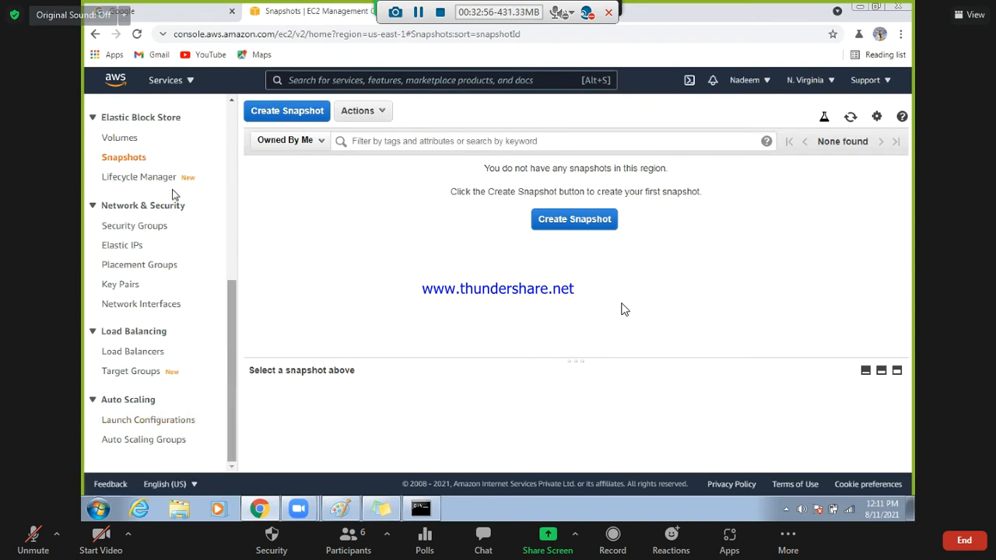
# Return to the refreshed instances list and show the Server-1 details in an enlarged pane.
pyautogui.scroll(4, 171, 194)
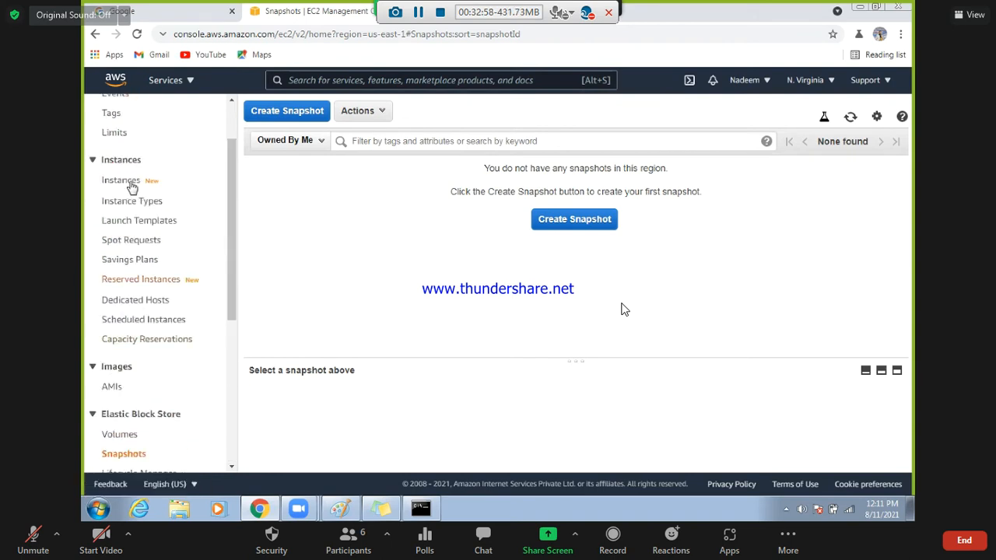
pyautogui.click(132, 189)
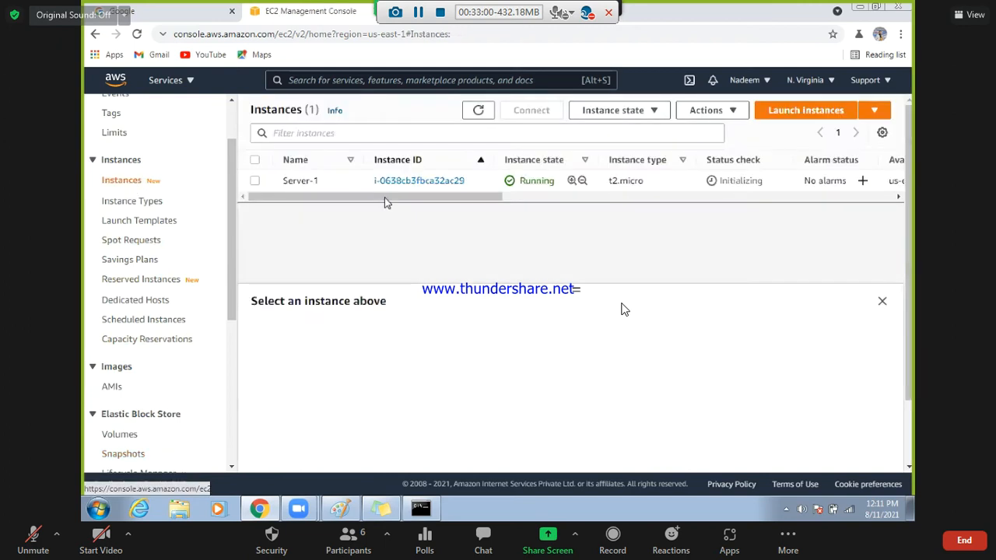
pyautogui.click(479, 112)
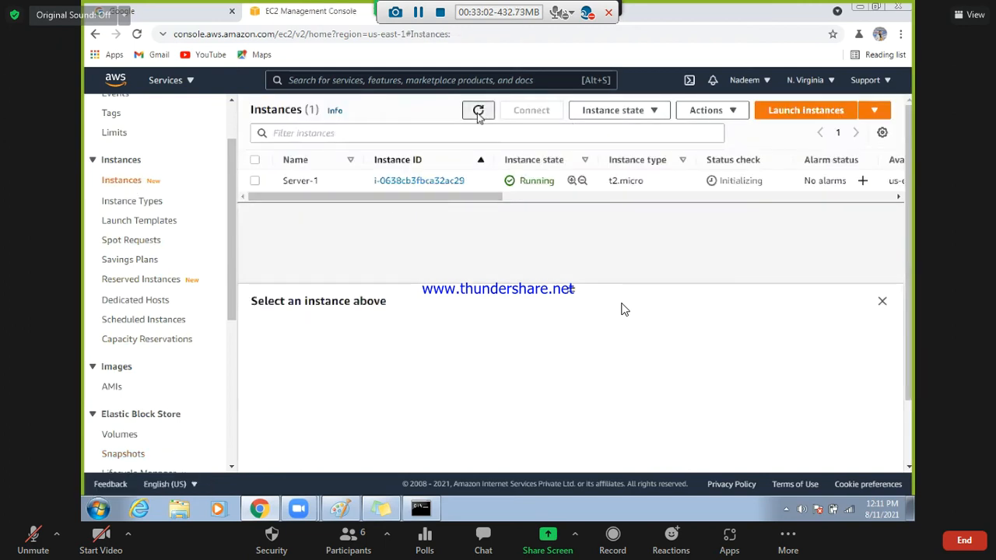
pyautogui.click(479, 111)
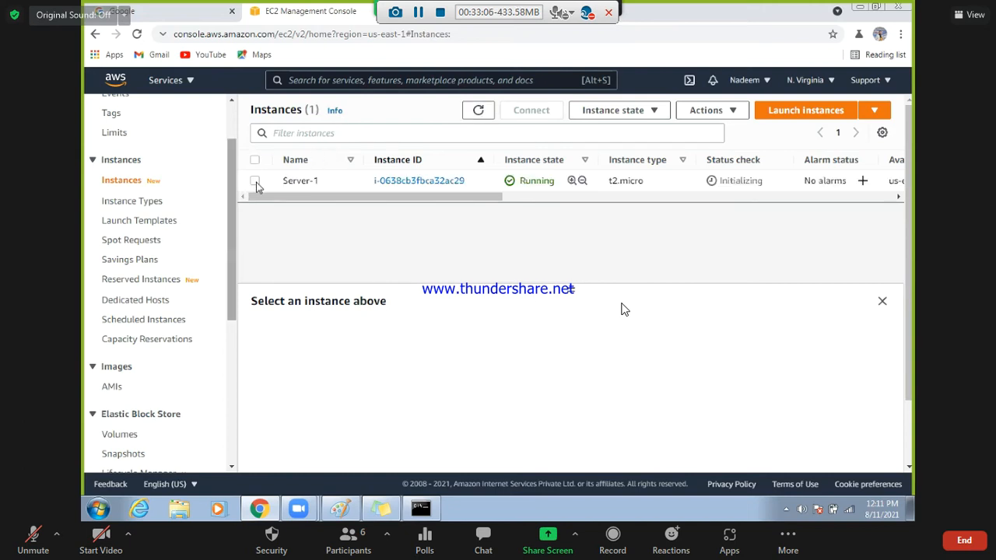
pyautogui.click(255, 182)
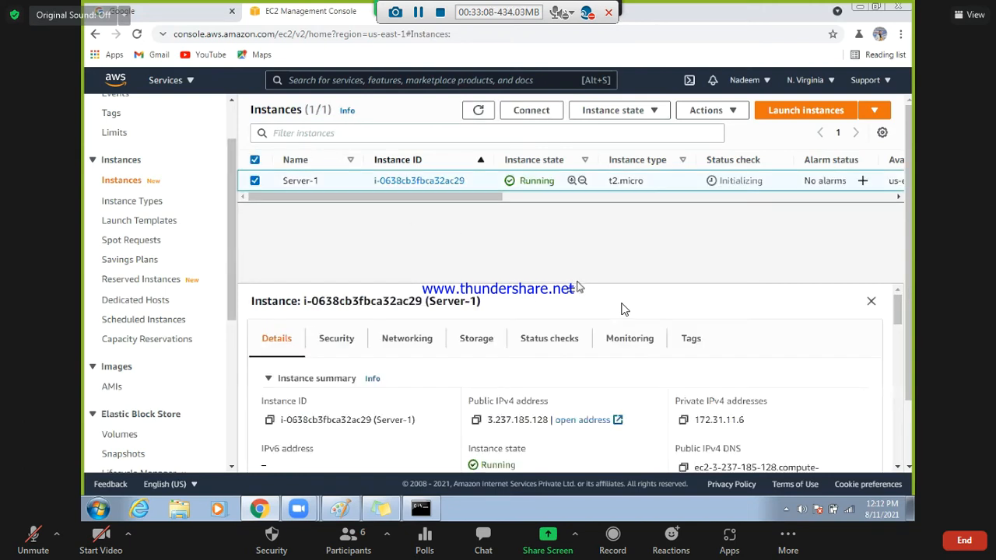
pyautogui.moveTo(571, 287); pyautogui.dragTo(583, 225)
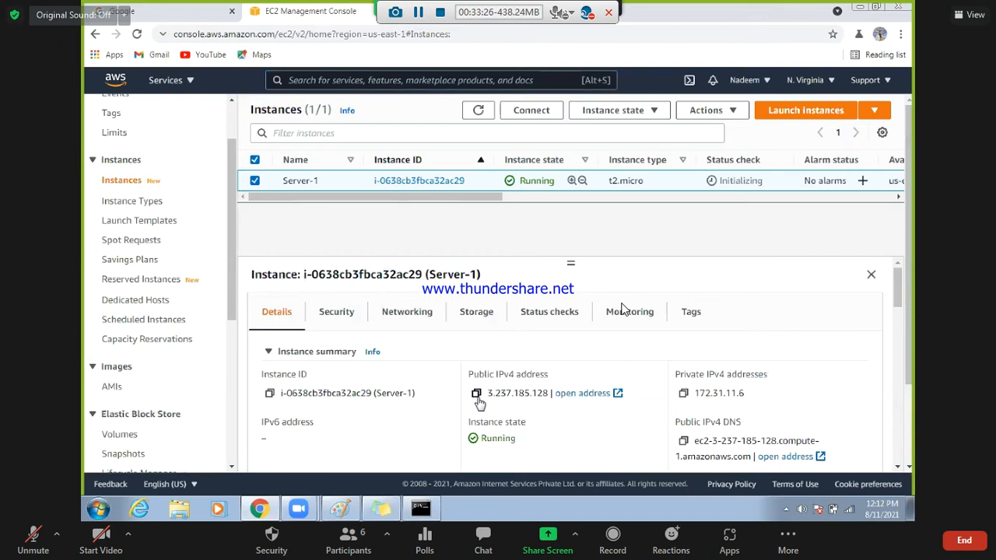
# Refresh the instances list repeatedly to check the status check of Server-1.
pyautogui.click(478, 113)
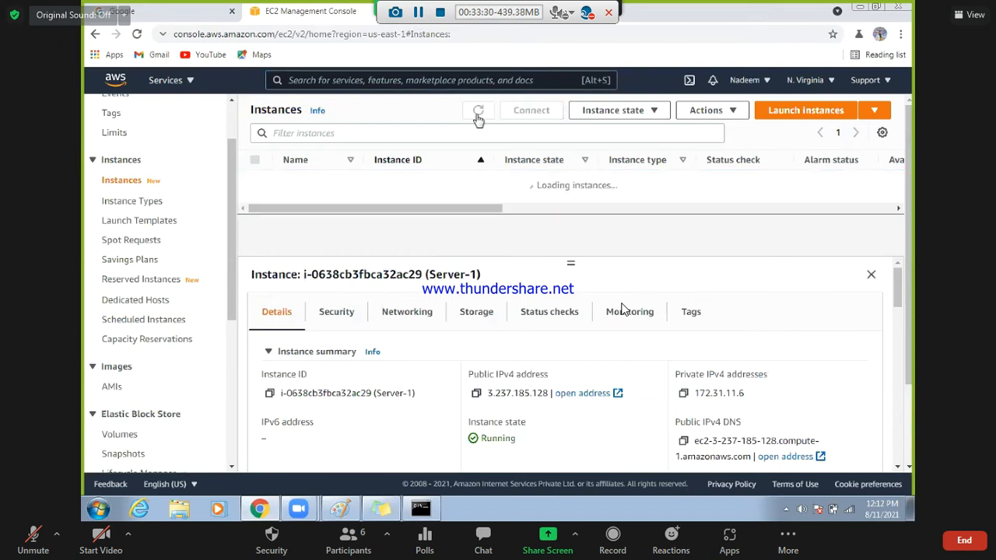
pyautogui.click(478, 113)
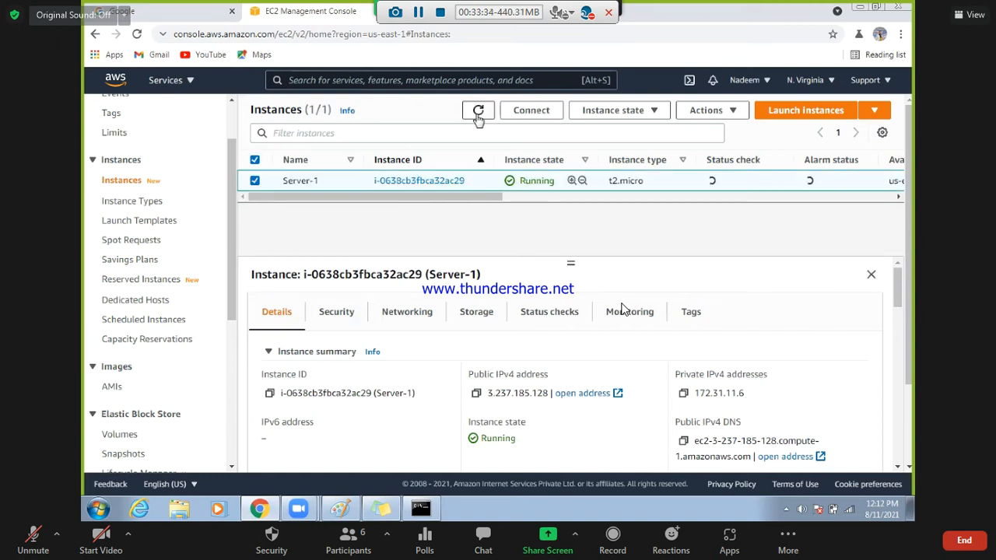
pyautogui.click(478, 114)
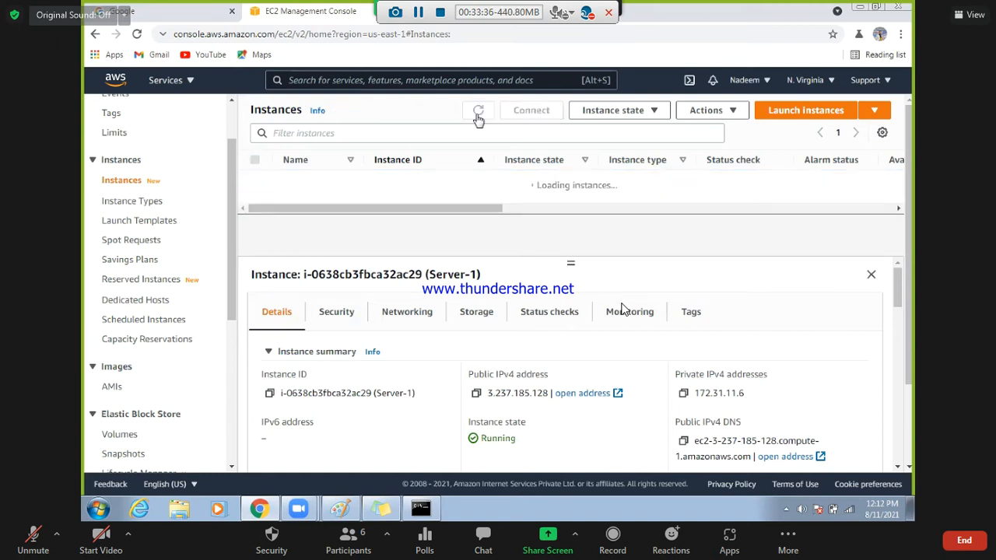
# Look through the EC2 navigation down to Auto Scaling, refreshing the instances list before and after.
pyautogui.click(479, 113)
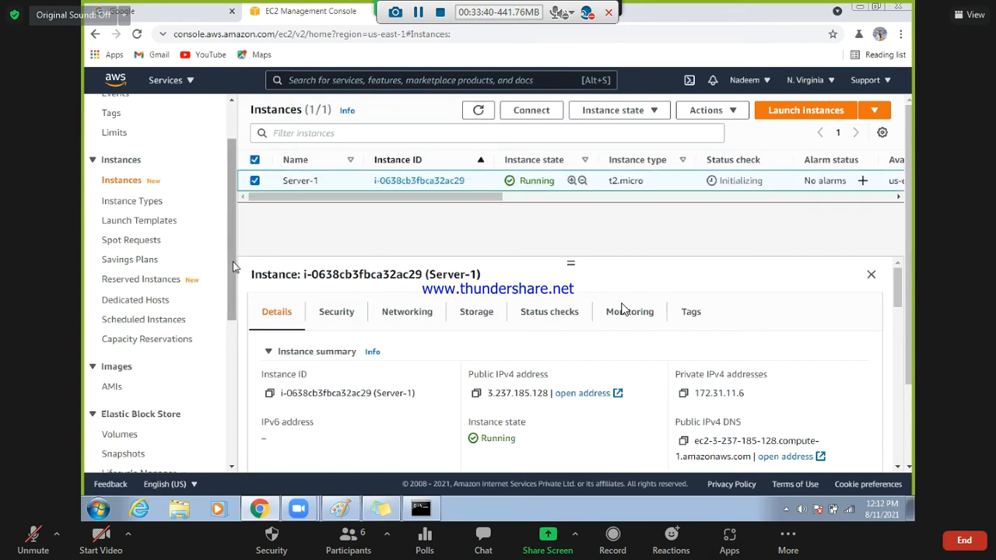
pyautogui.moveTo(232, 299); pyautogui.dragTo(232, 325)
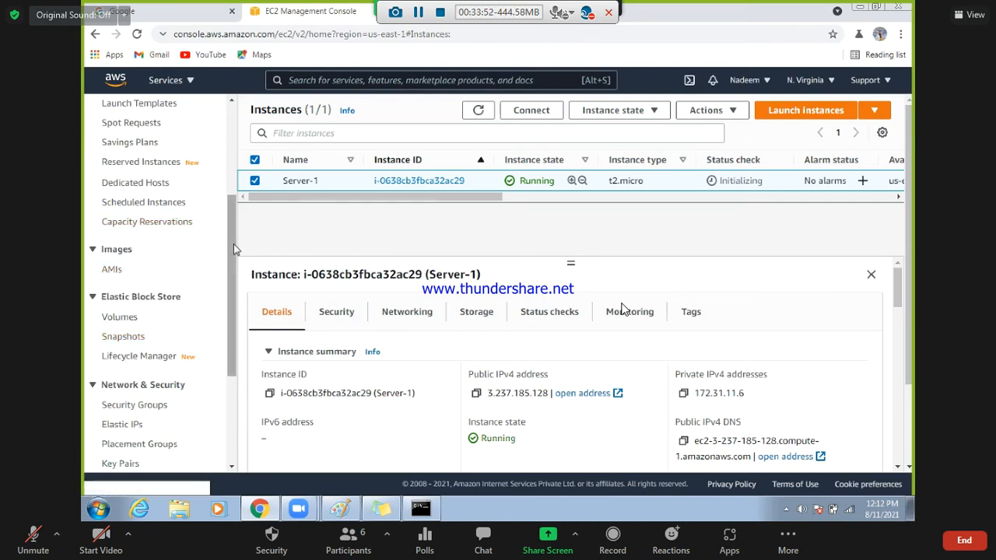
pyautogui.moveTo(233, 293); pyautogui.dragTo(232, 382)
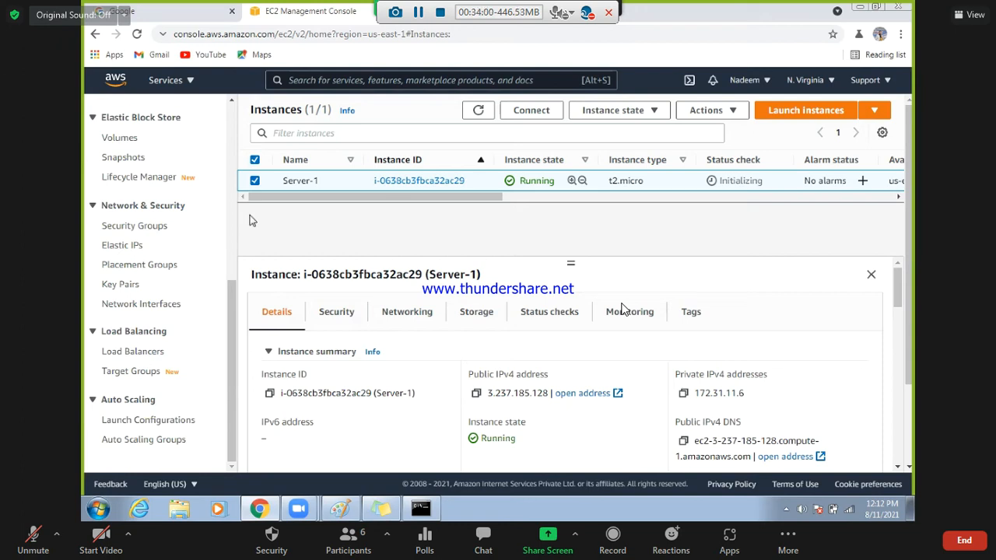
pyautogui.click(471, 114)
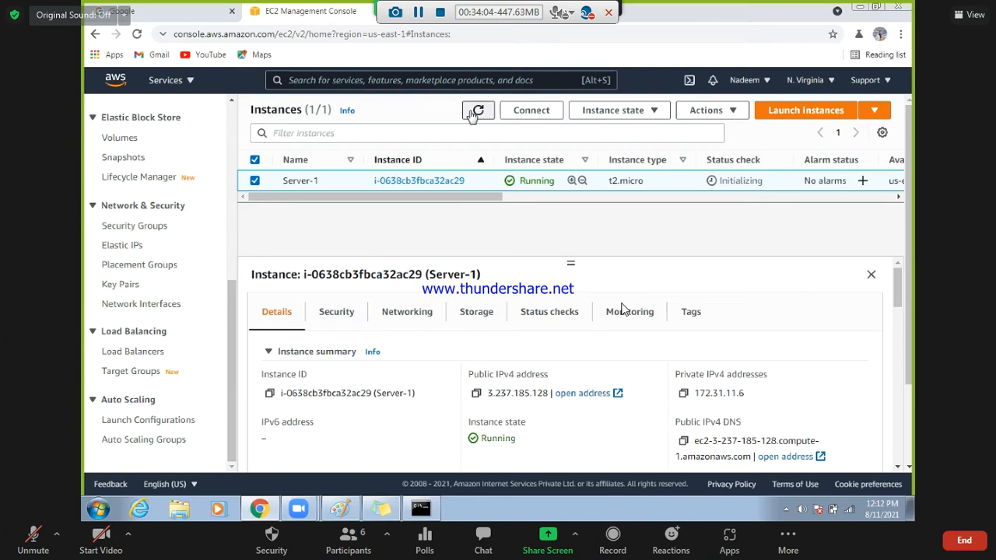
pyautogui.click(472, 114)
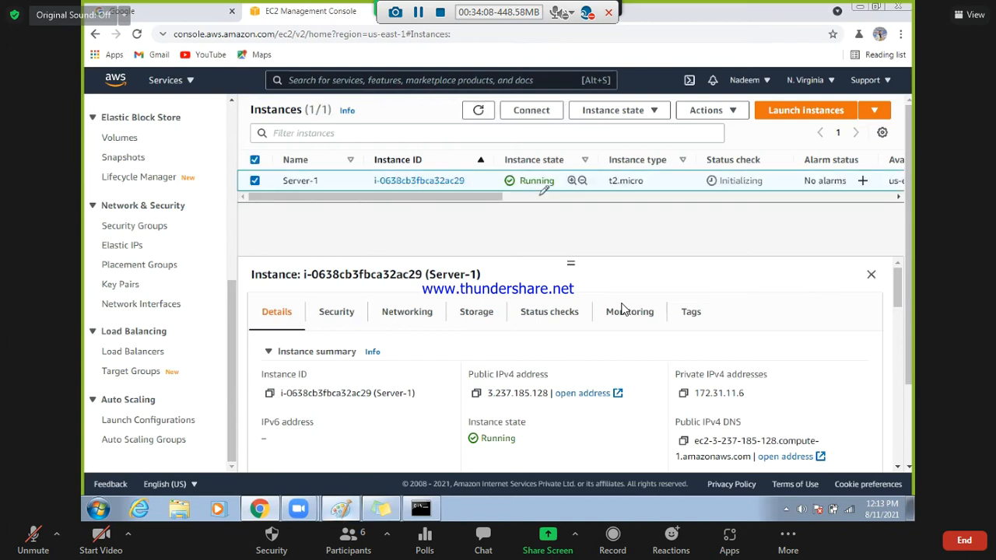
# View the Auto Scaling diagram in Paint, return to the EC2 console and refresh the instances list to recheck Server-1.
pyautogui.click(340, 509)
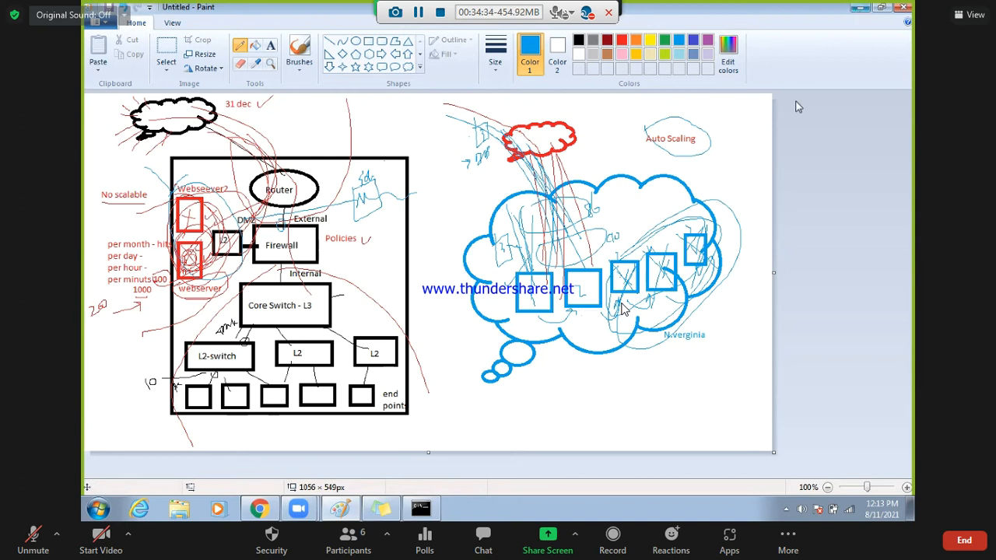
pyautogui.click(859, 13)
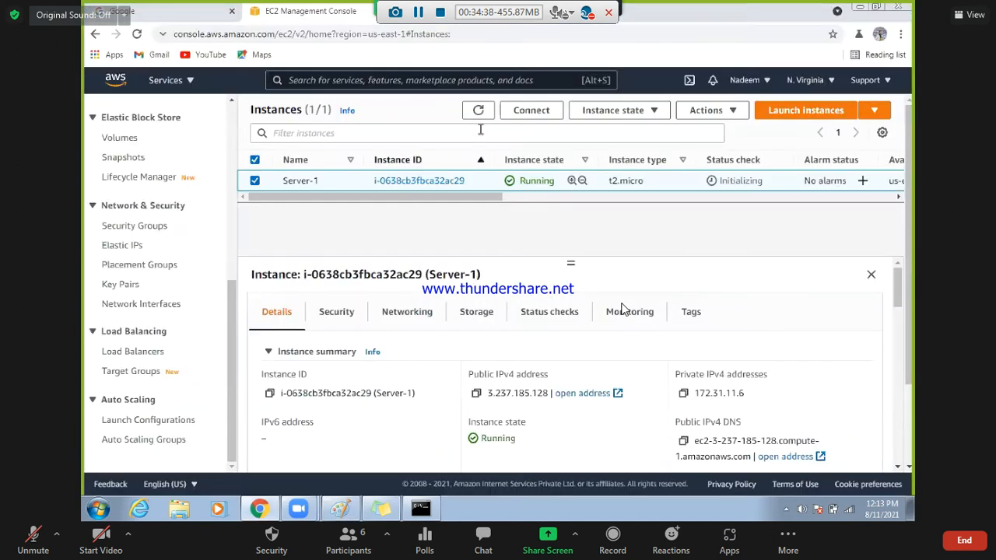
pyautogui.click(479, 111)
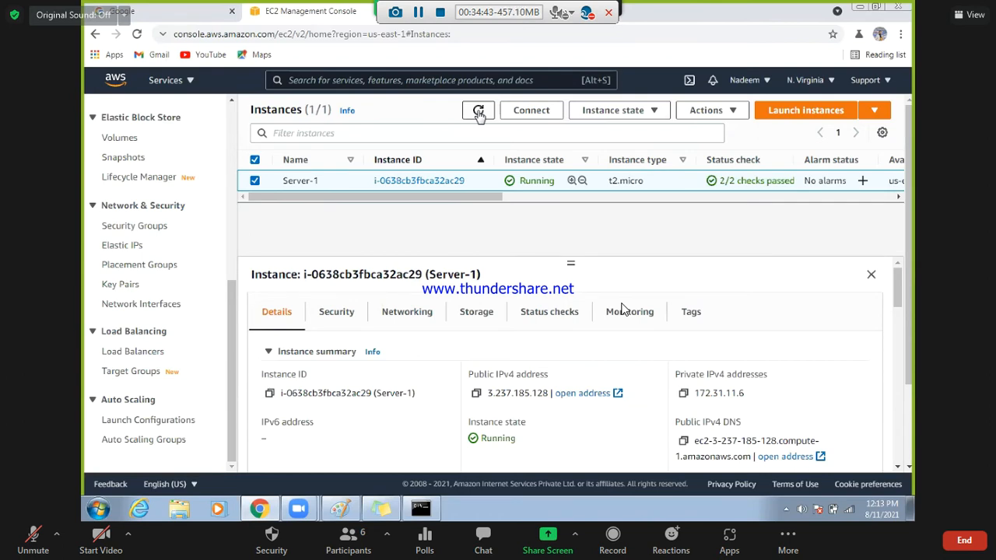
pyautogui.click(479, 111)
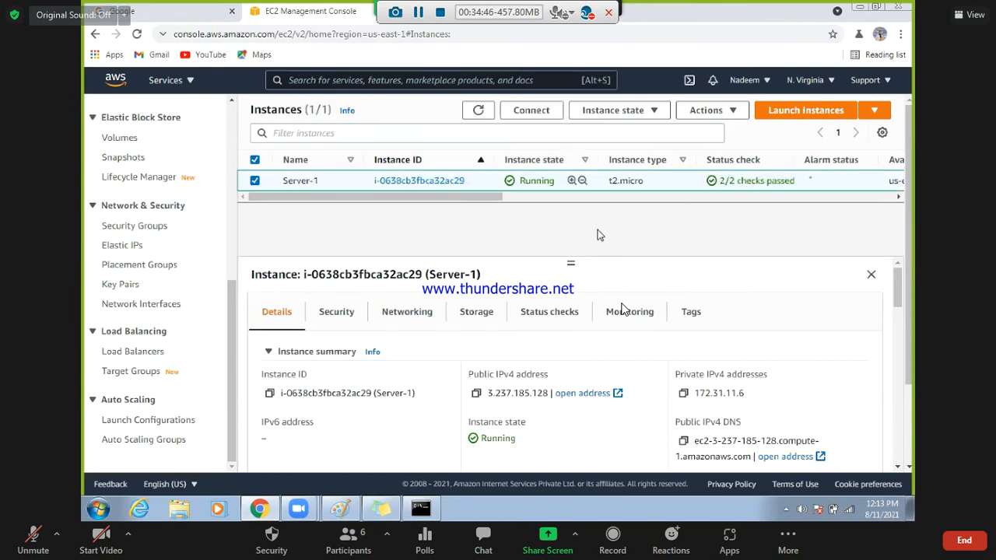
# Copy the public IPv4 address of Server-1 and open it in a new browser tab to test the web server.
pyautogui.click(476, 394)
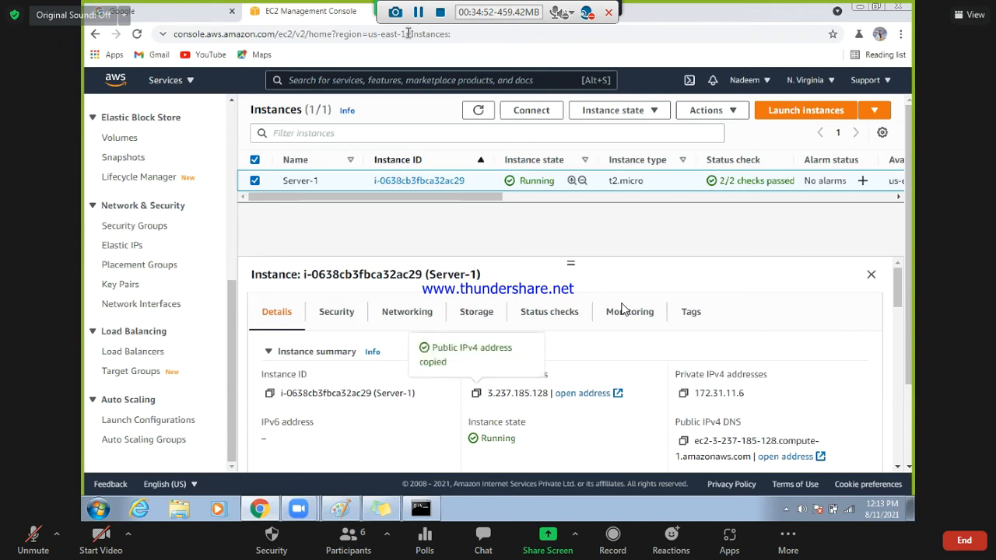
pyautogui.hotkey('ctrl', 't')
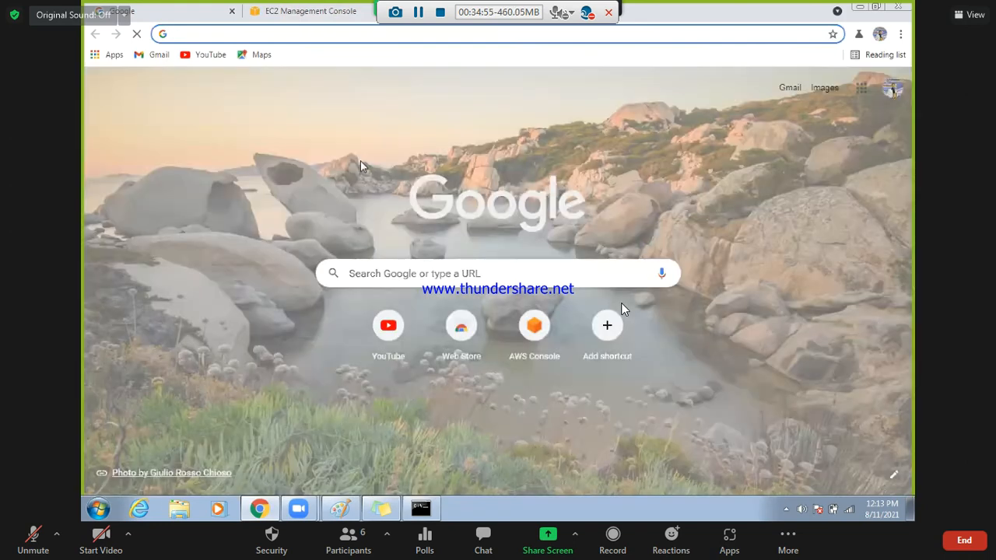
pyautogui.hotkey('ctrl', 'v')
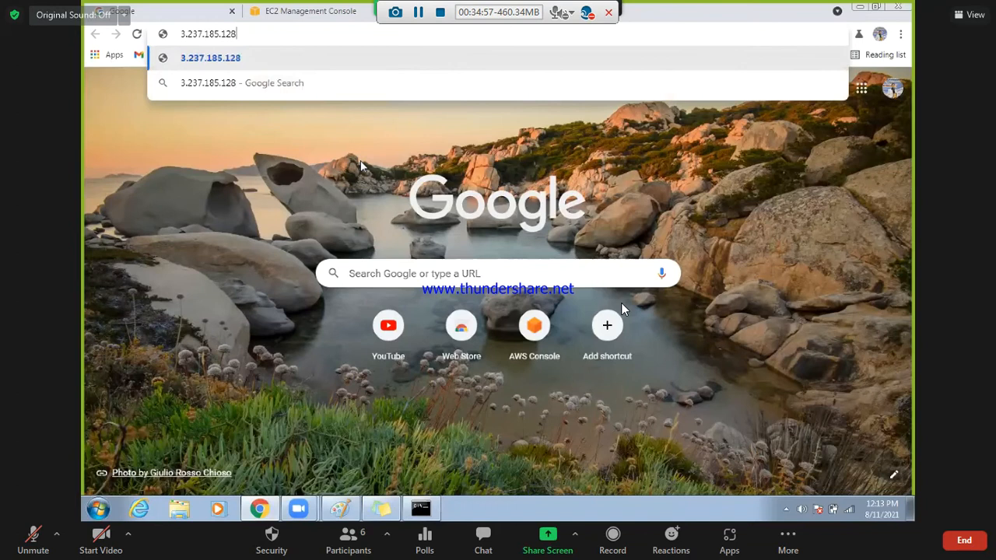
pyautogui.press('Return')
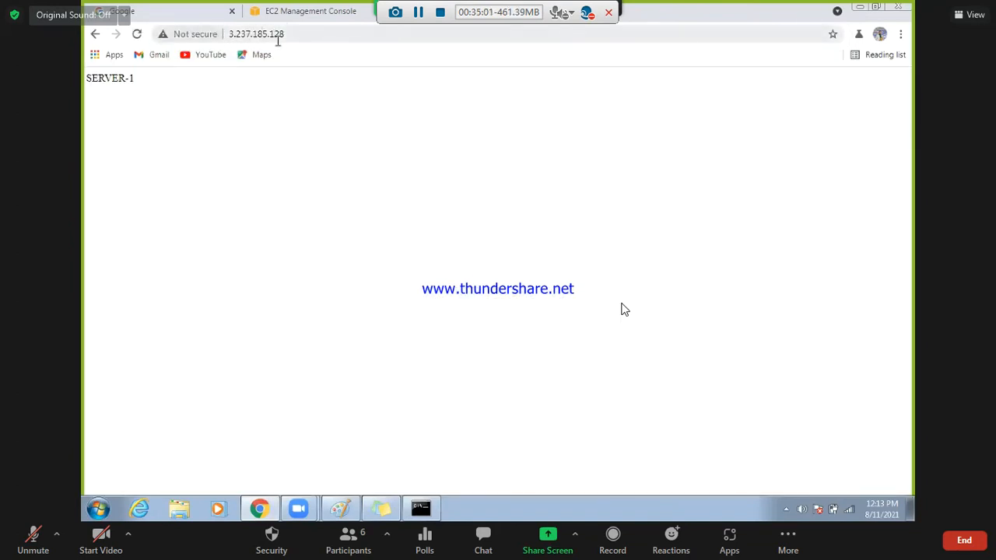
# Copy the public IPv4 DNS name of Server-1, open it in another browser tab and examine the page text.
pyautogui.click(306, 11)
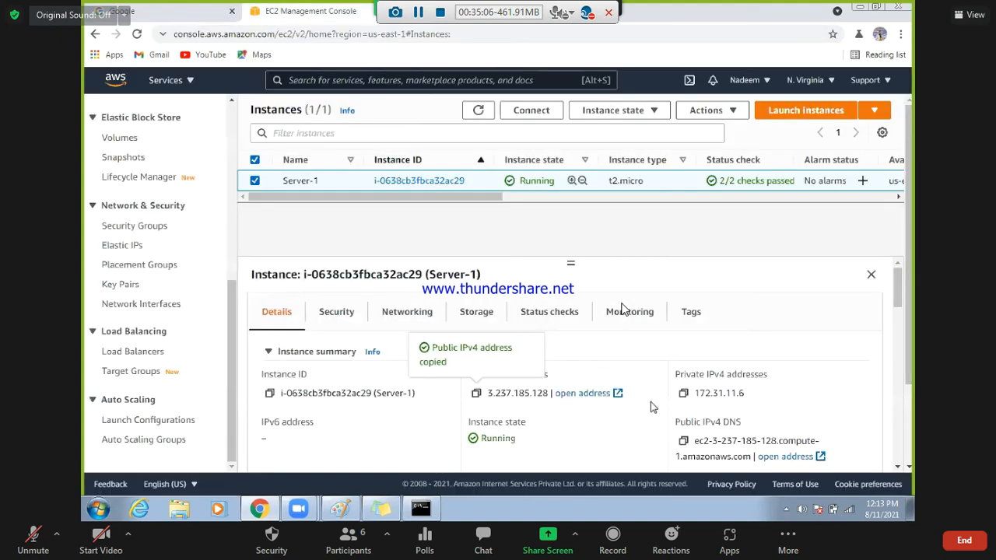
pyautogui.click(684, 442)
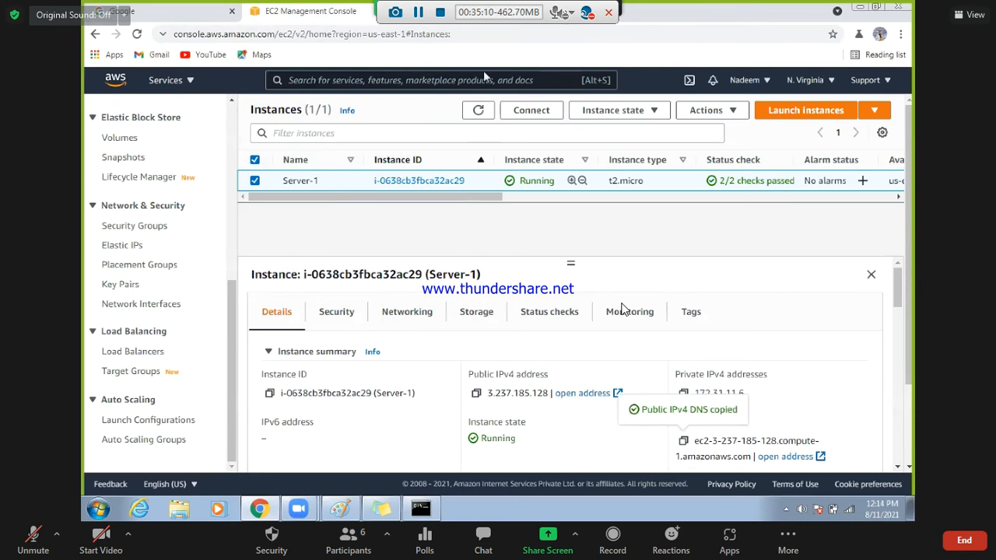
pyautogui.hotkey('ctrl', 't')
pyautogui.hotkey('ctrl', 'v')
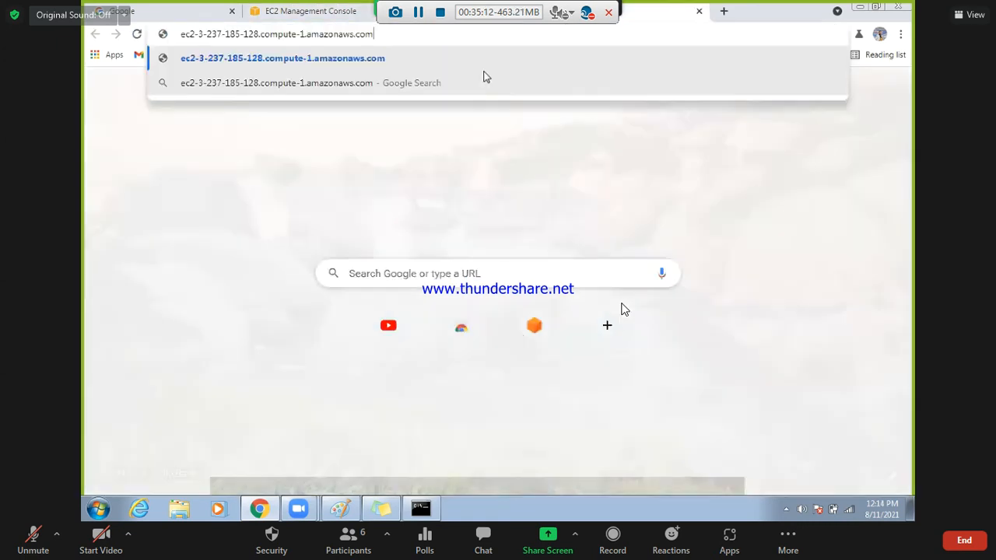
pyautogui.press('Return')
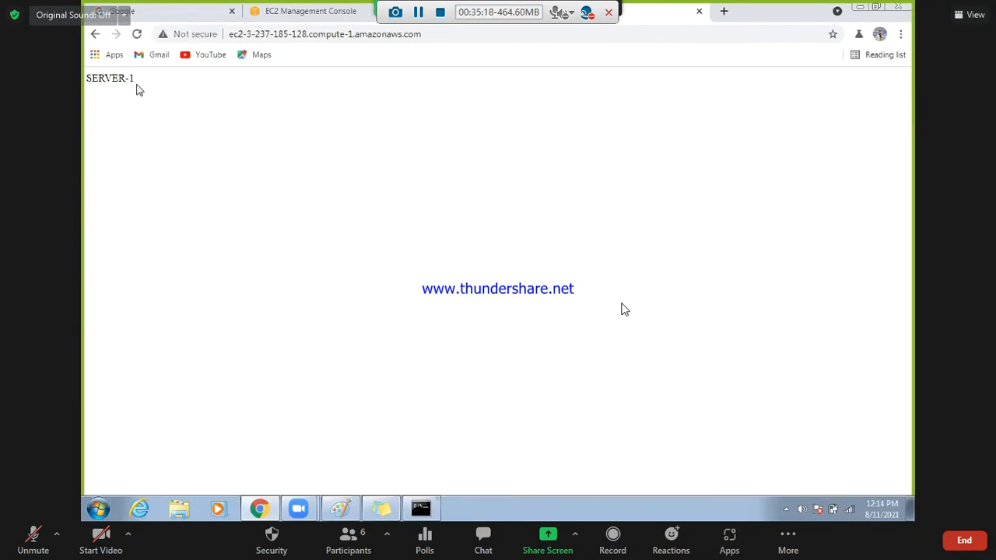
pyautogui.moveTo(133, 80); pyautogui.dragTo(83, 87)
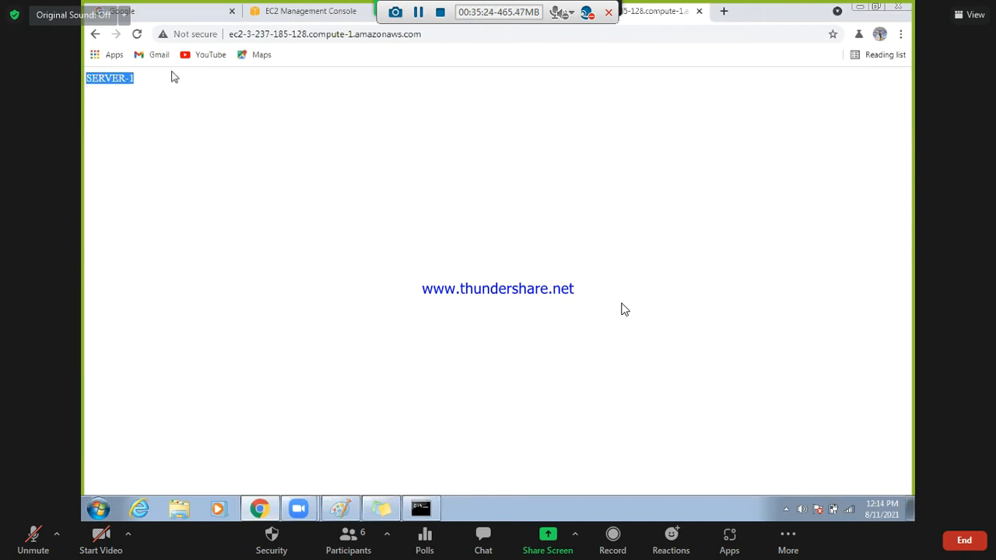
pyautogui.click(174, 77)
# Return to the EC2 console, deselect Server-1 and open the Snapshots page after a look at the AMIs page.
pyautogui.click(289, 10)
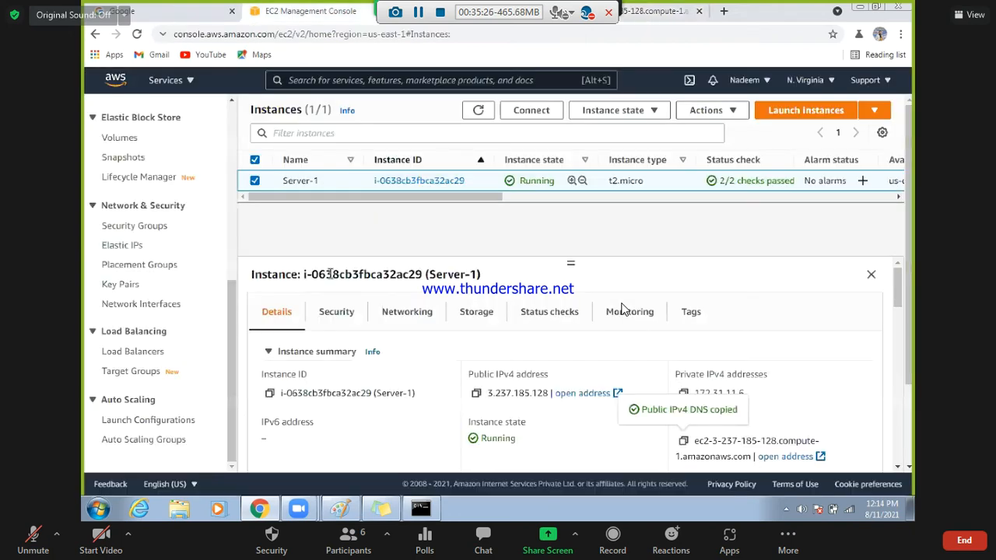
pyautogui.click(255, 182)
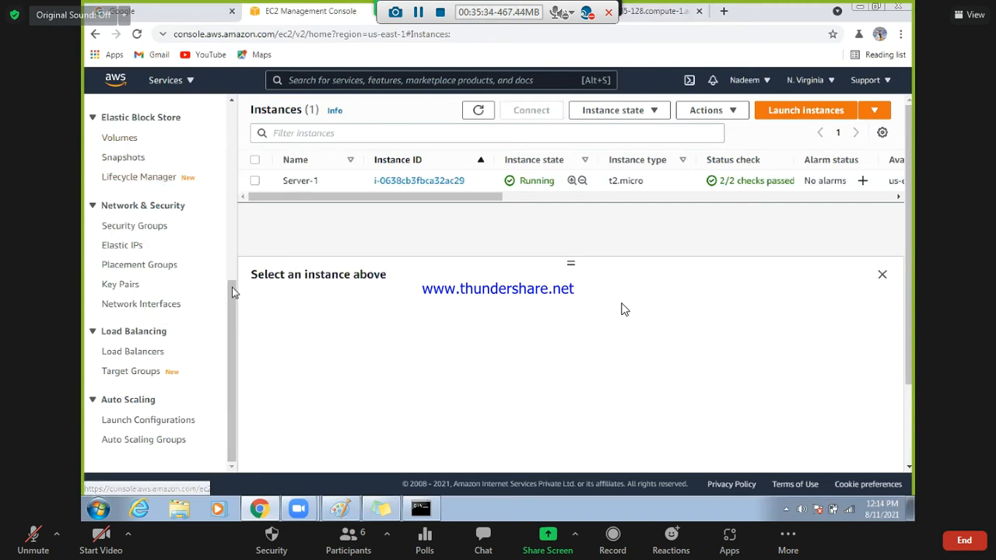
pyautogui.scroll(2, 217, 244)
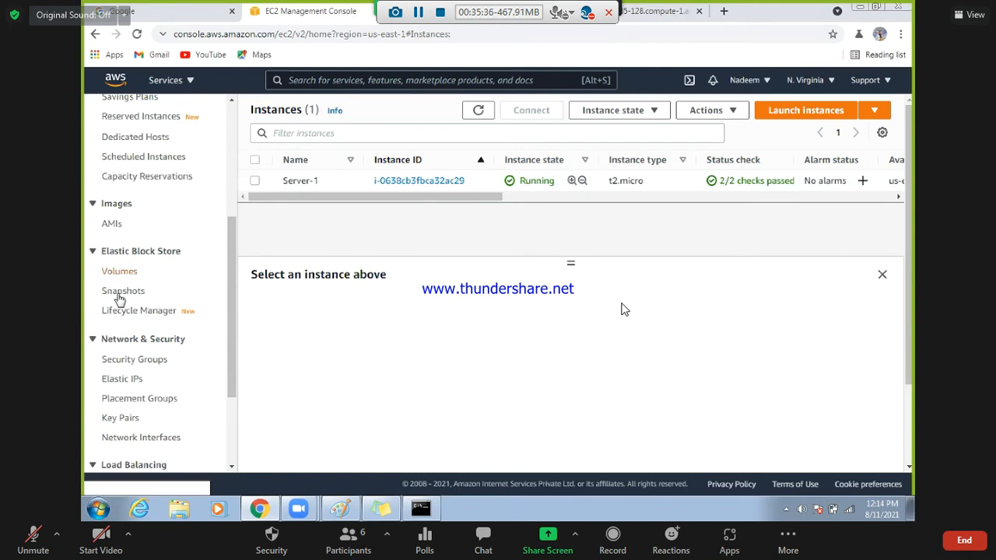
pyautogui.click(119, 292)
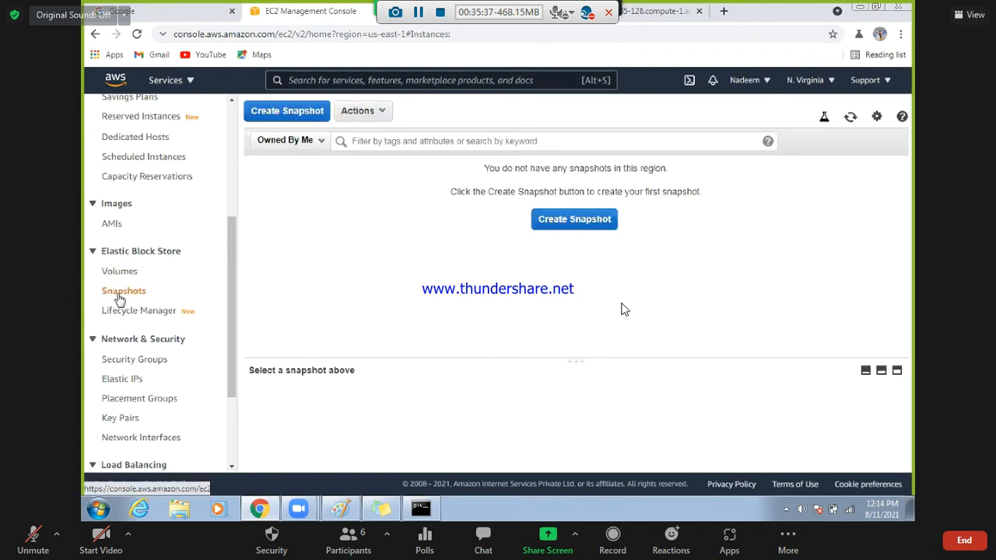
pyautogui.click(112, 225)
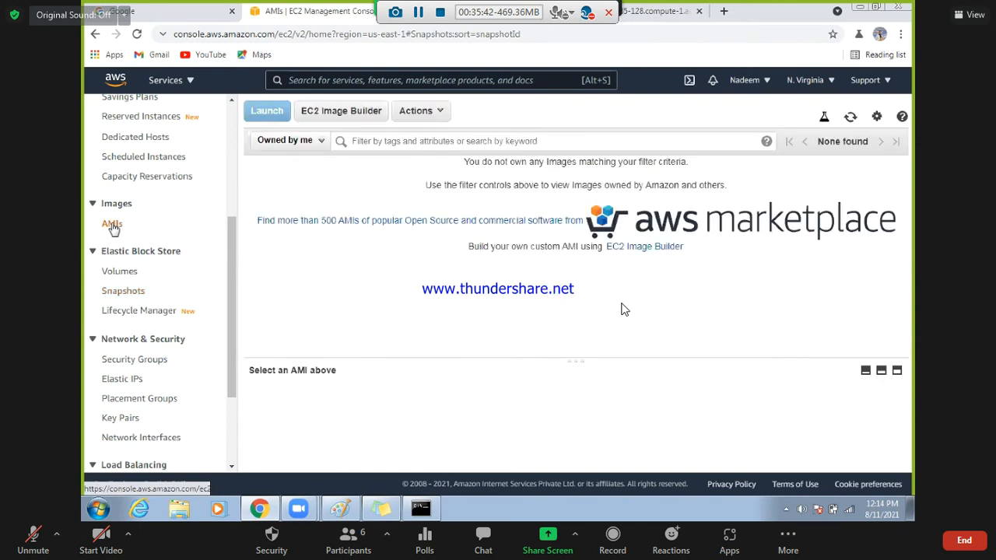
pyautogui.click(123, 291)
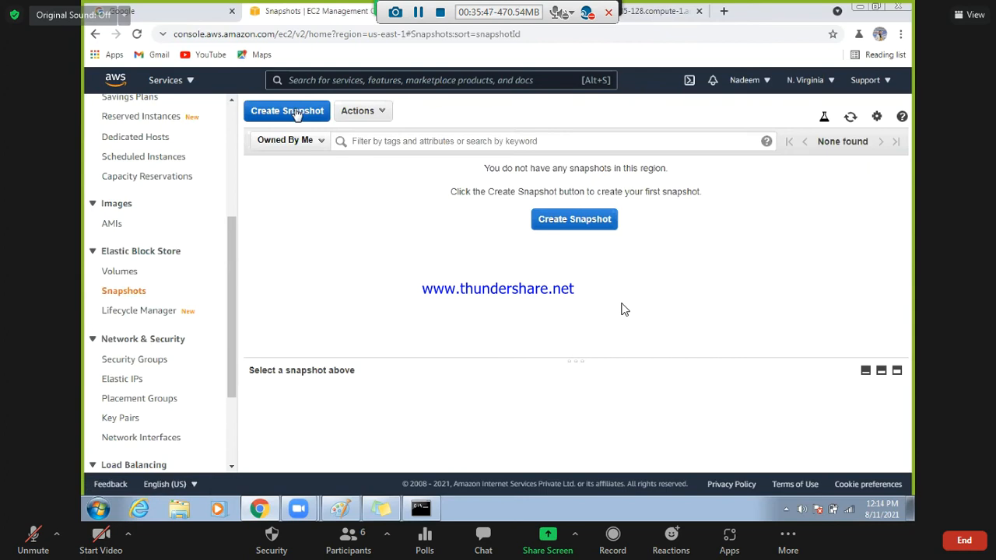
# Start a new snapshot of the Server-1 instance and give it the description webserver.
pyautogui.click(296, 114)
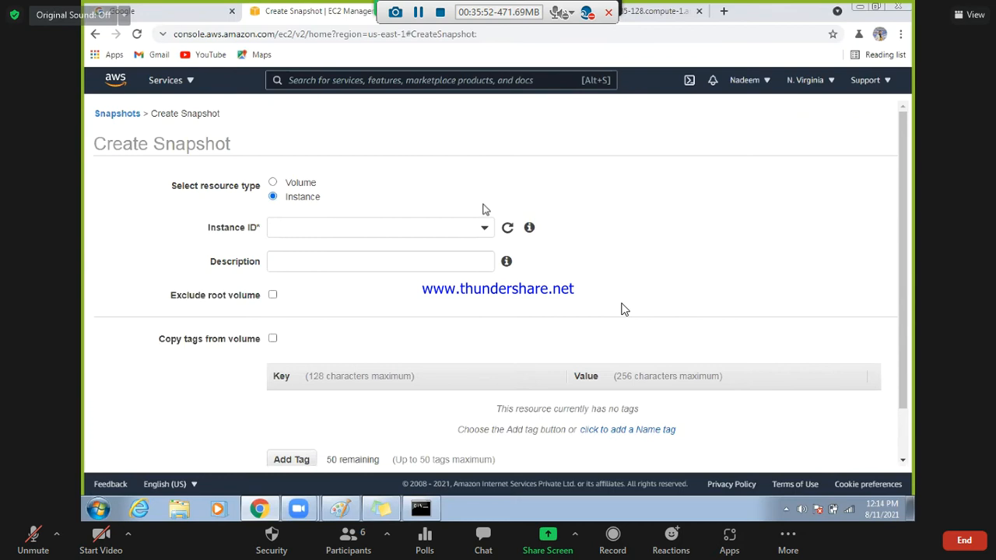
pyautogui.click(485, 235)
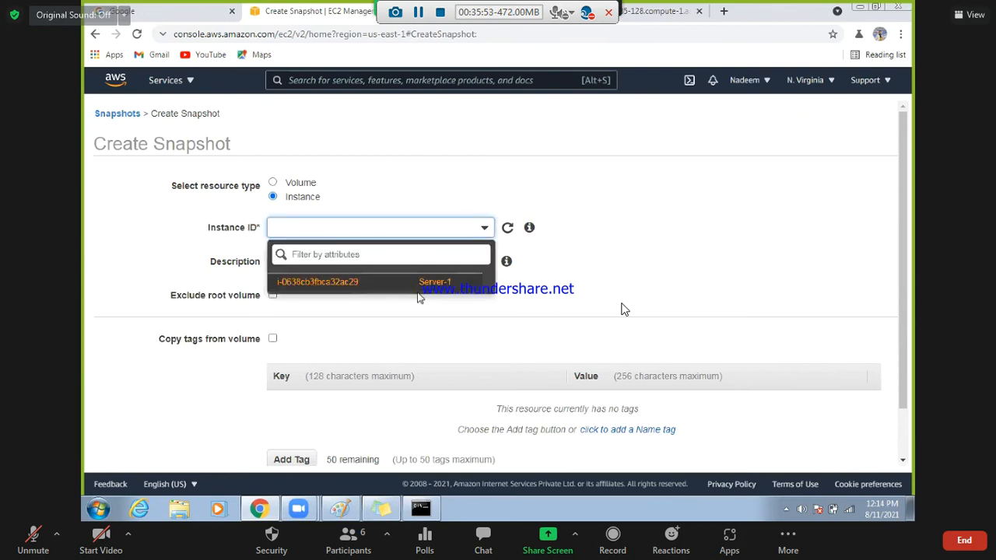
pyautogui.click(440, 285)
pyautogui.click(417, 257)
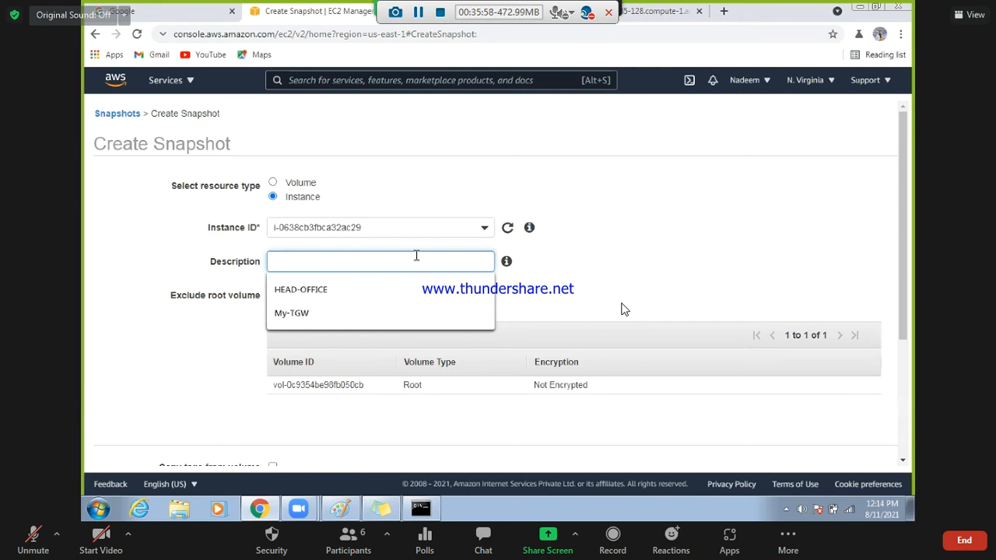
pyautogui.write('webserver')
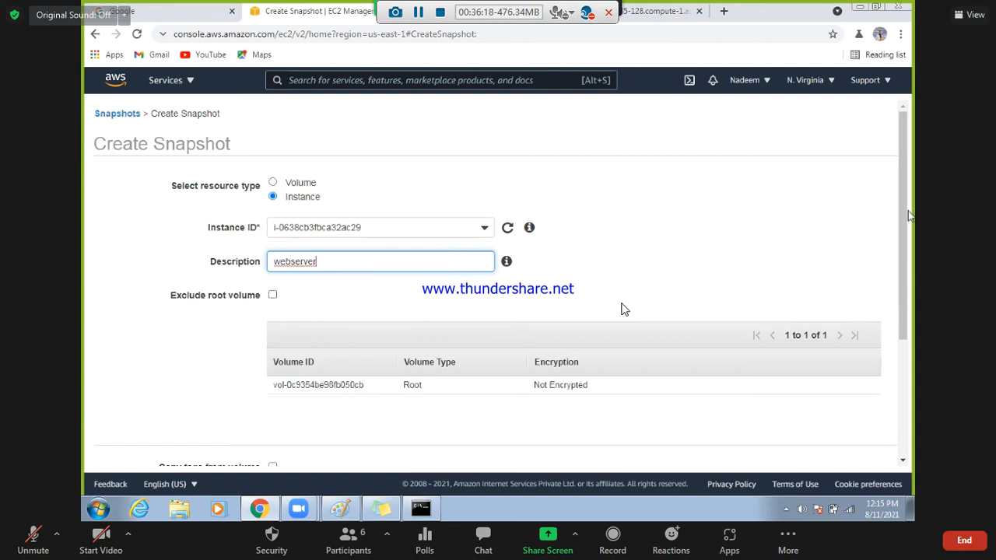
# Enable copying tags from the volume without adding custom tags, create the snapshot and return to the snapshots list.
pyautogui.moveTo(901, 246); pyautogui.dragTo(905, 367)
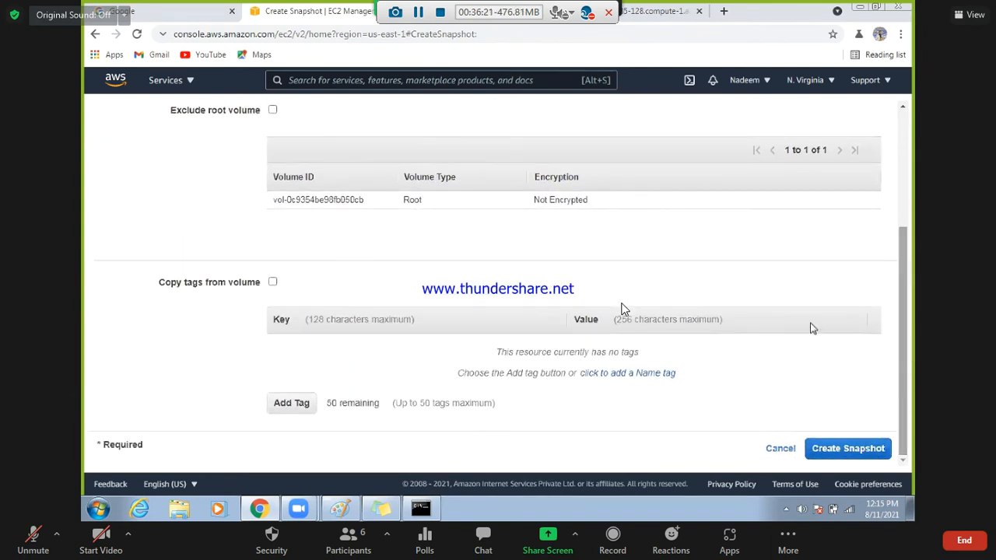
pyautogui.click(287, 406)
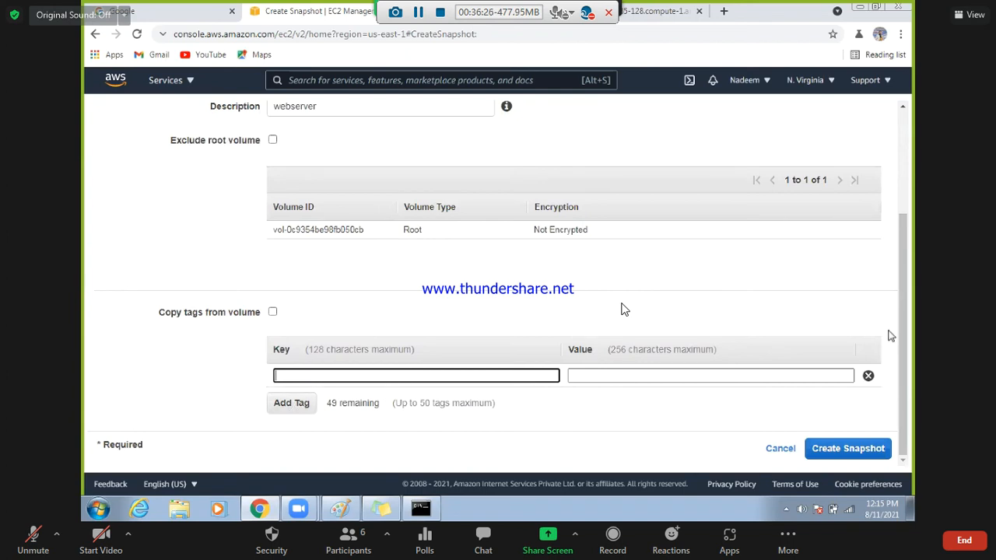
pyautogui.click(869, 376)
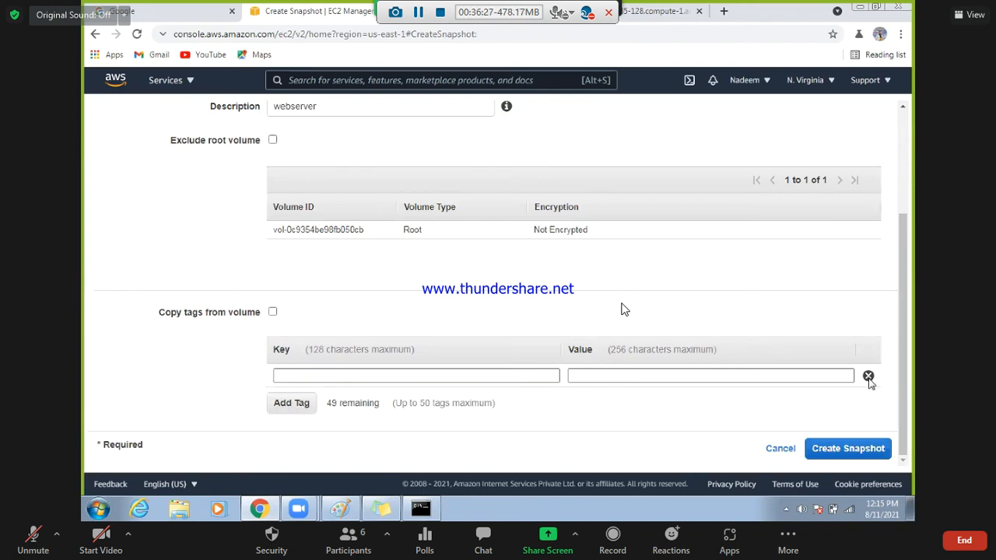
pyautogui.click(273, 313)
pyautogui.click(273, 312)
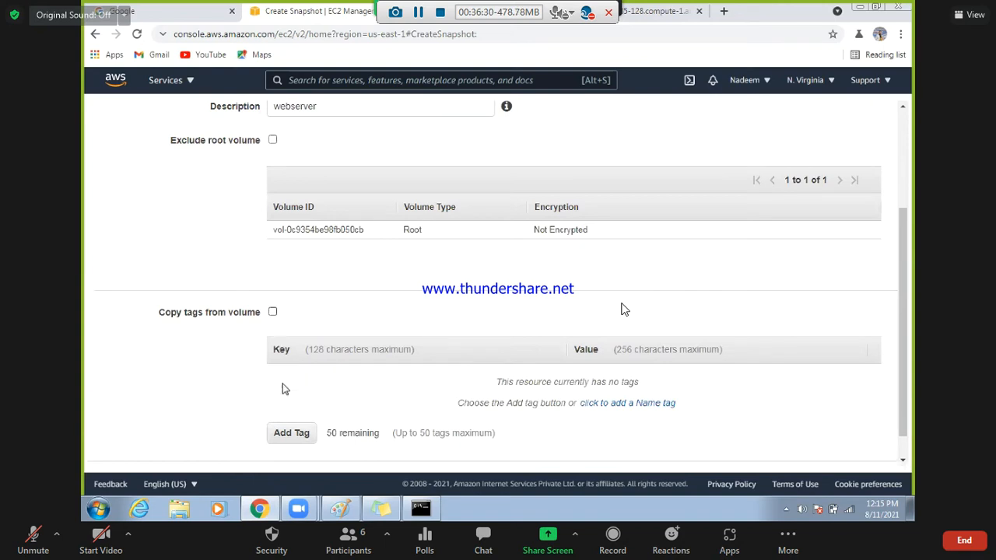
pyautogui.click(274, 312)
pyautogui.scroll(-1, 901, 323)
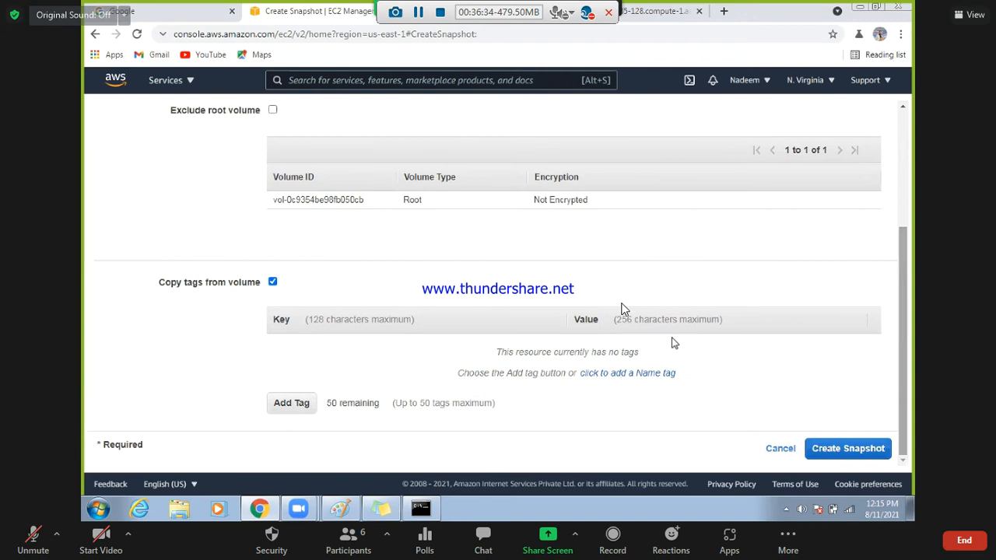
pyautogui.click(829, 450)
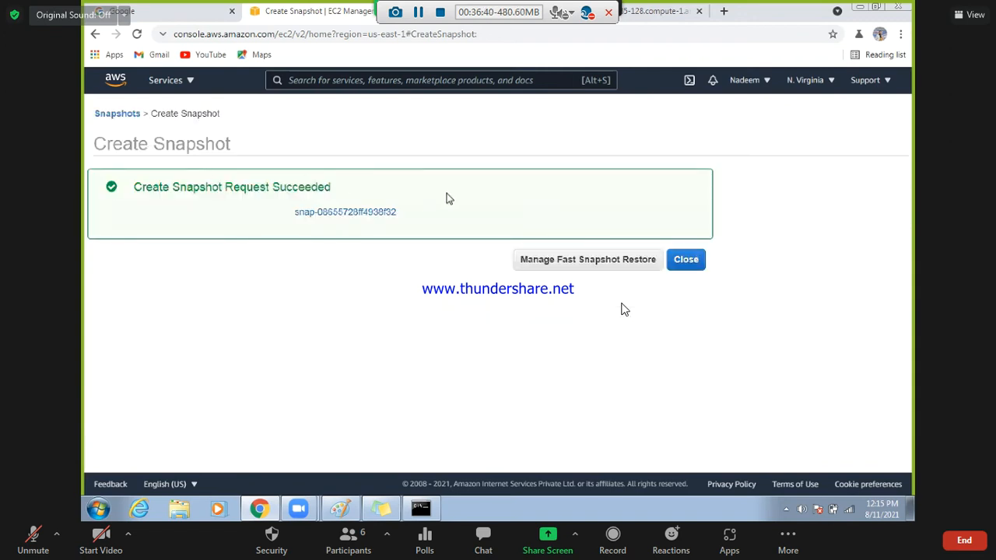
pyautogui.click(685, 262)
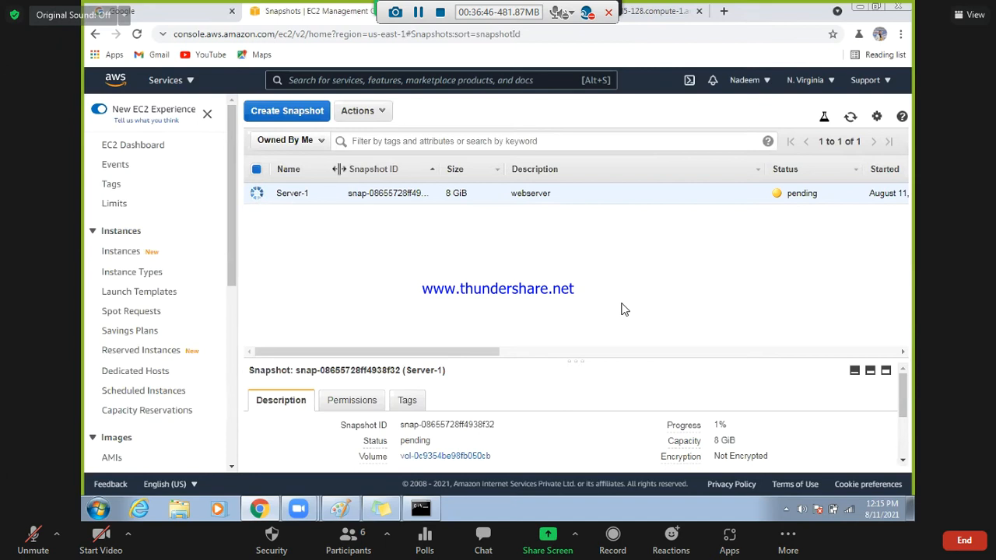
# Narrow the Name and Description columns of the snapshots list and refresh the list.
pyautogui.moveTo(333, 169); pyautogui.dragTo(314, 170)
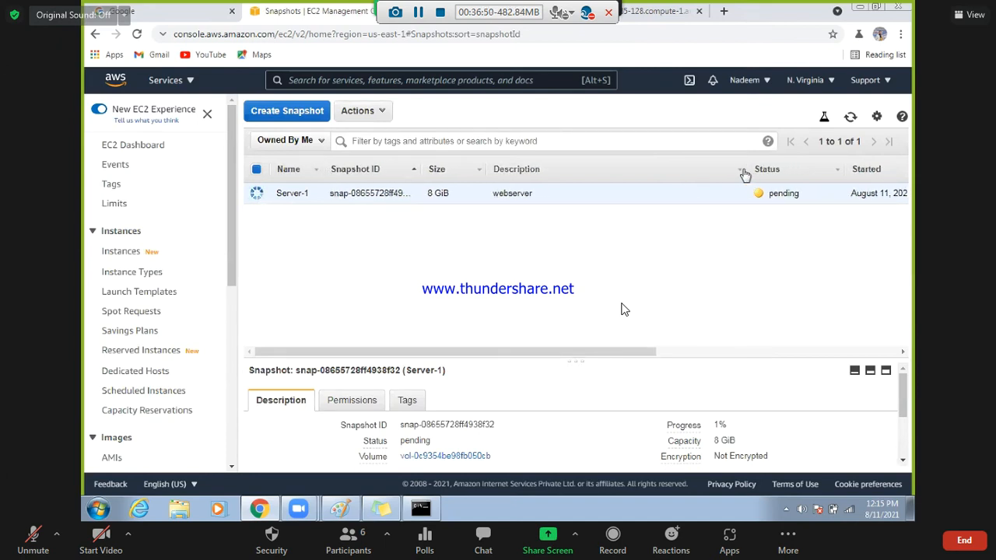
pyautogui.moveTo(747, 173); pyautogui.dragTo(590, 183)
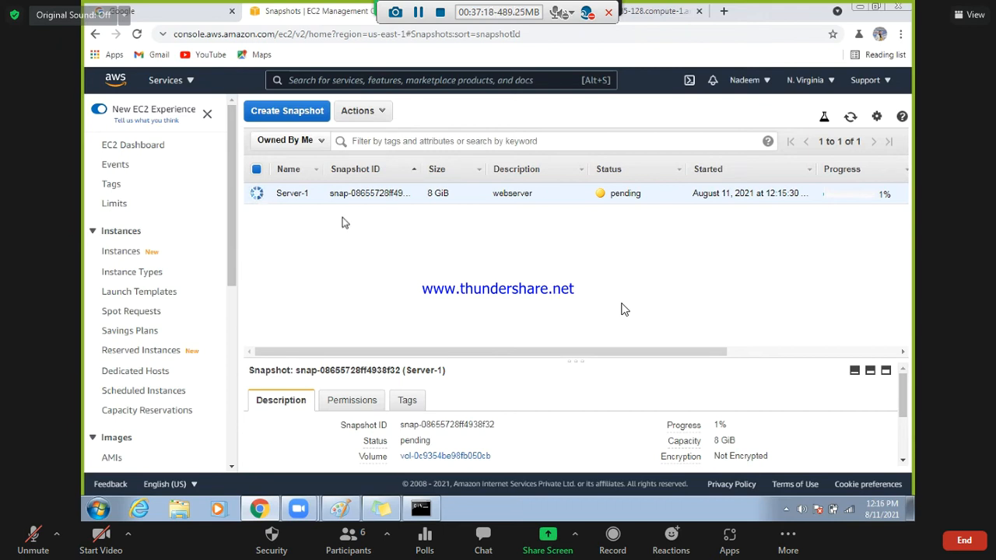
pyautogui.scroll(-3, 170, 311)
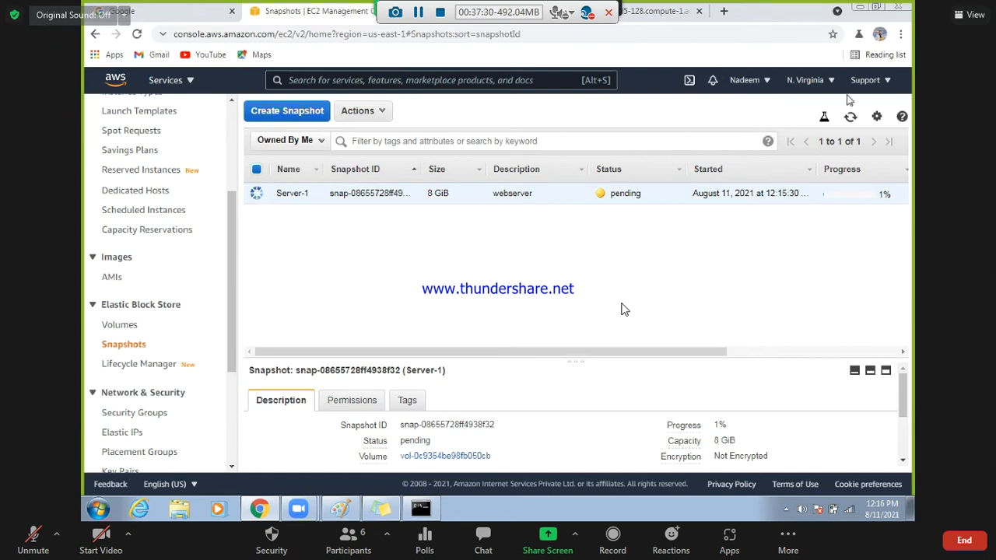
pyautogui.click(852, 118)
pyautogui.click(852, 119)
pyautogui.moveTo(606, 354)
pyautogui.mouseDown()
pyautogui.moveTo(695, 352)
pyautogui.moveTo(606, 353)
pyautogui.mouseUp()
# Create an image named webserver from the Server-1 snapshot, keeping the default architecture, virtualization and volume settings.
pyautogui.click(383, 113)
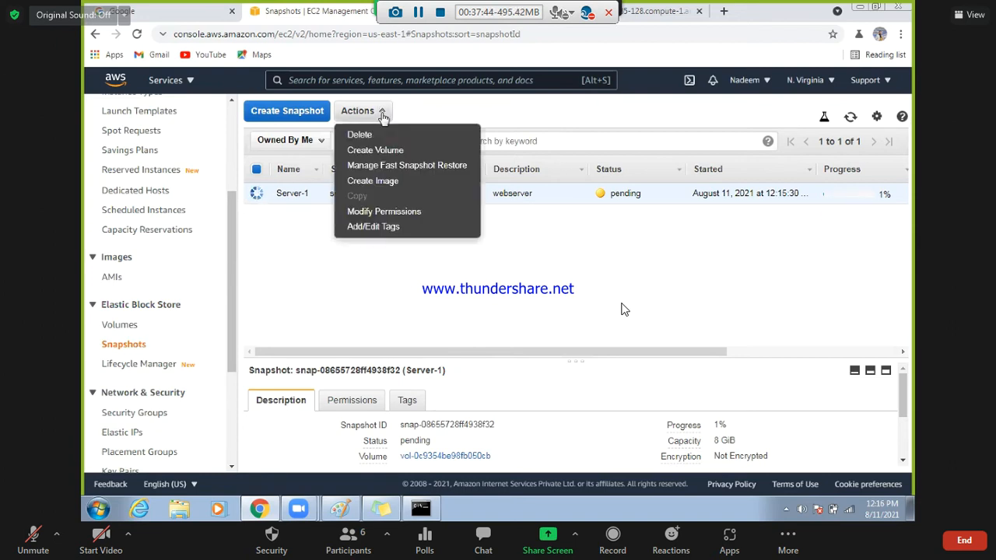
pyautogui.click(389, 182)
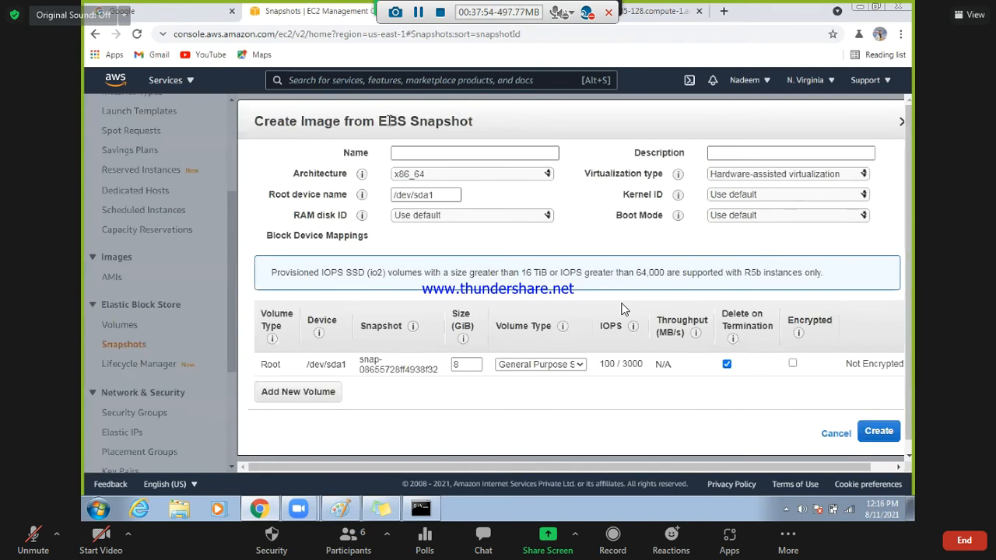
pyautogui.click(411, 155)
pyautogui.click(411, 156)
pyautogui.write('we')
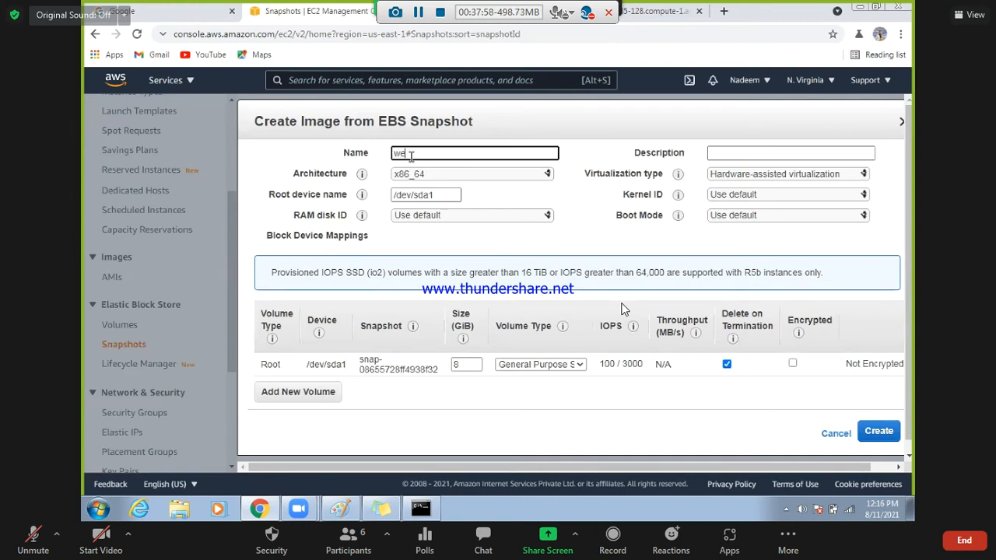
pyautogui.write('bserver')
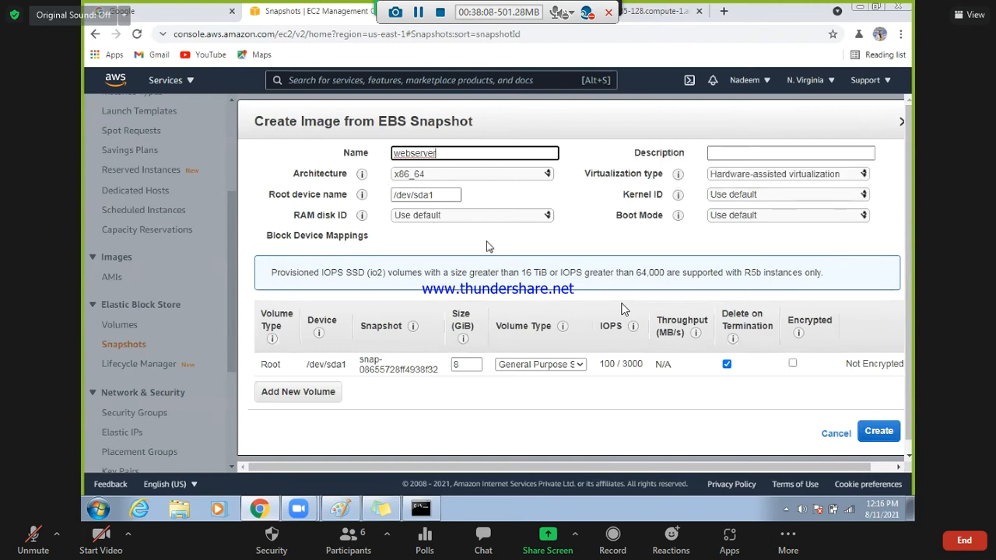
pyautogui.moveTo(641, 321)
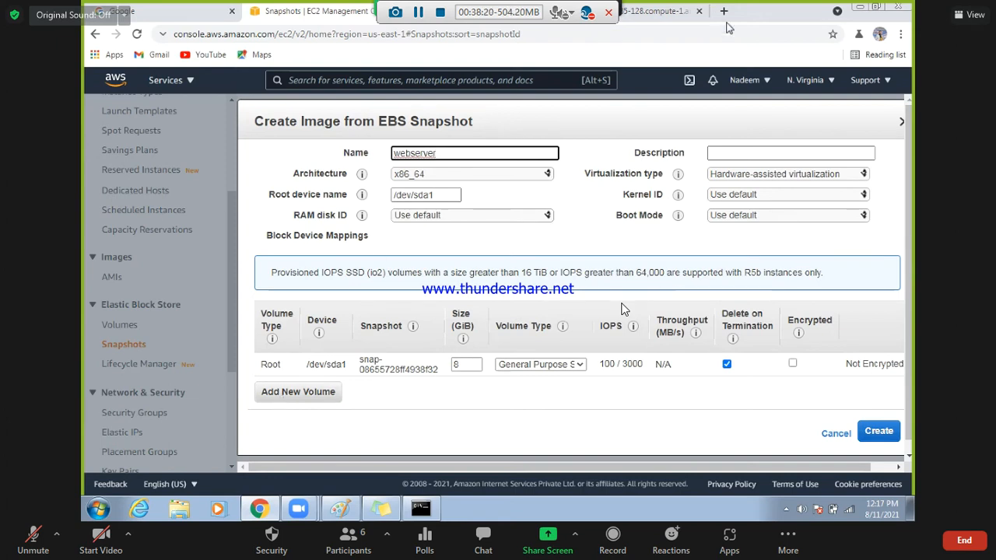
pyautogui.click(871, 437)
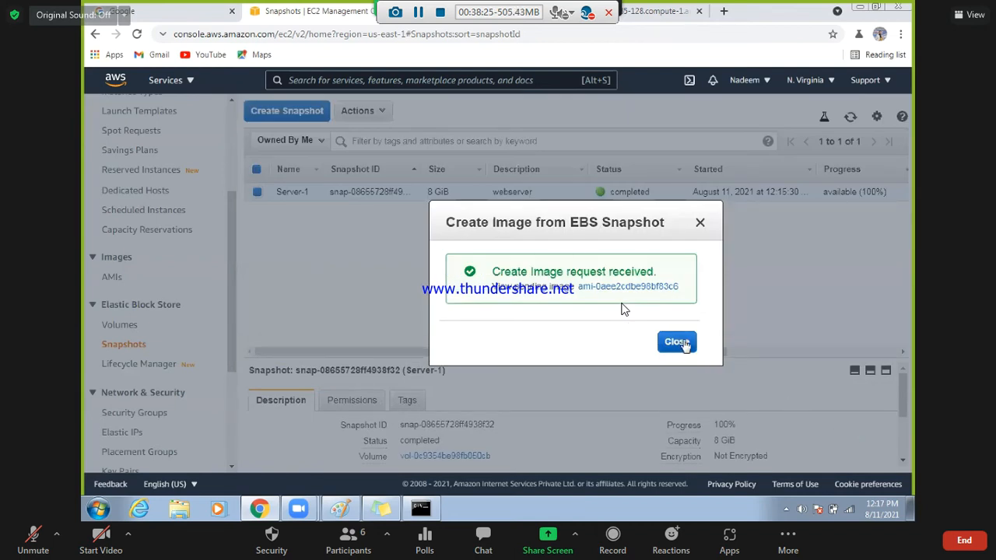
pyautogui.click(679, 344)
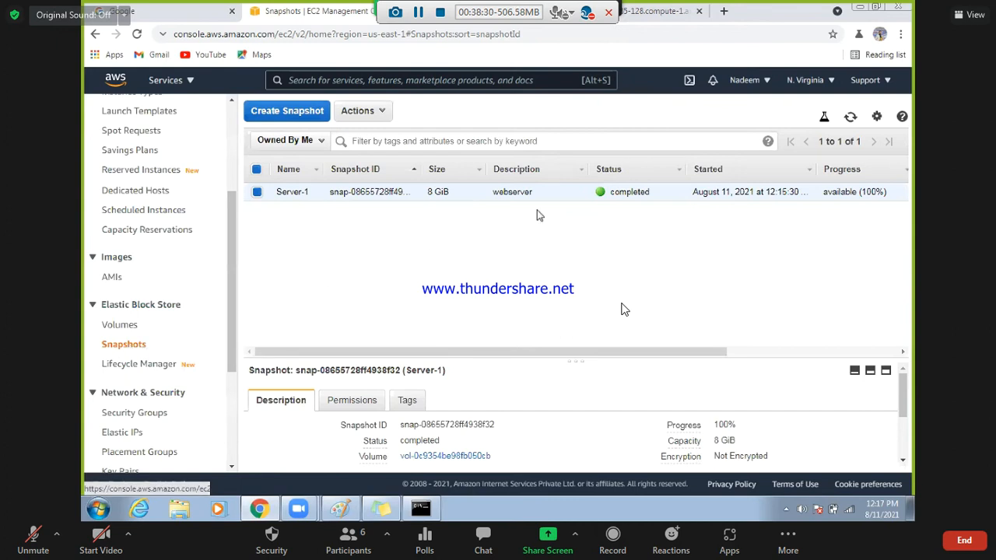
# Refresh the snapshots list, then open the AMIs page and give the webserver image the name Web-App.
pyautogui.click(851, 117)
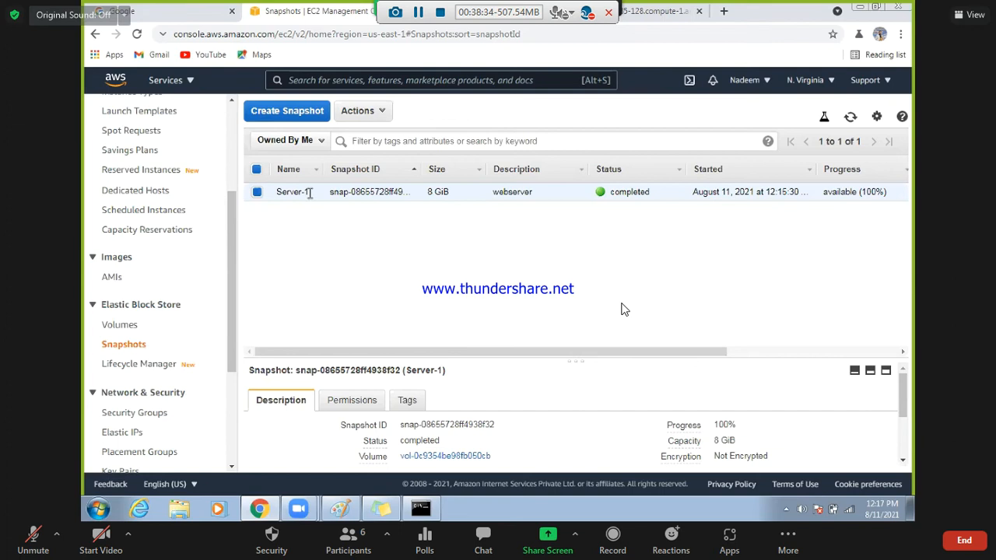
pyautogui.click(112, 279)
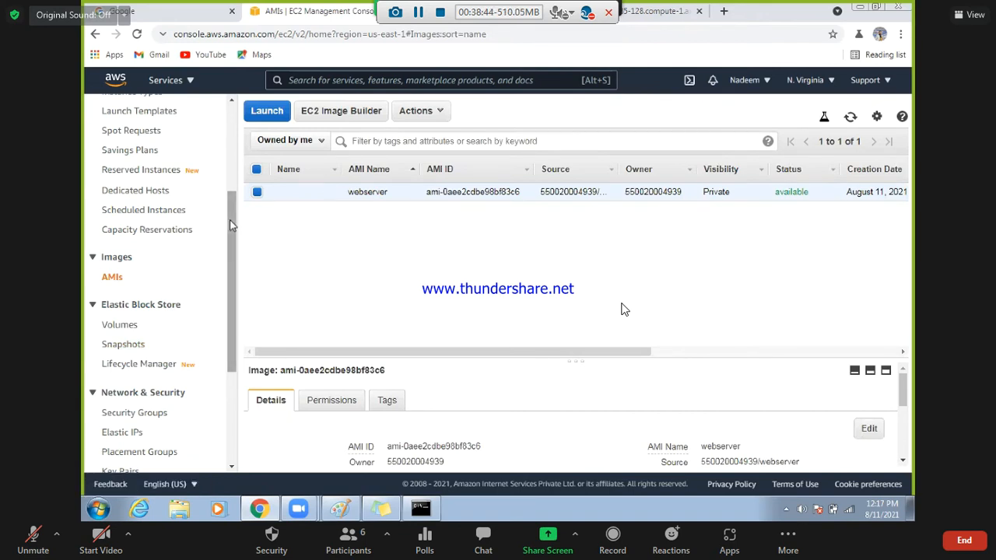
pyautogui.click(850, 118)
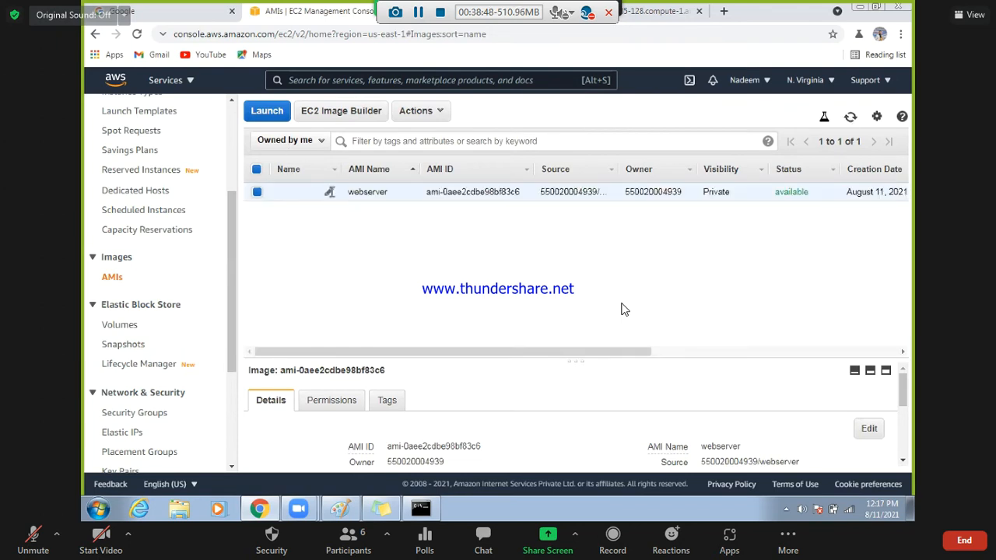
pyautogui.click(330, 193)
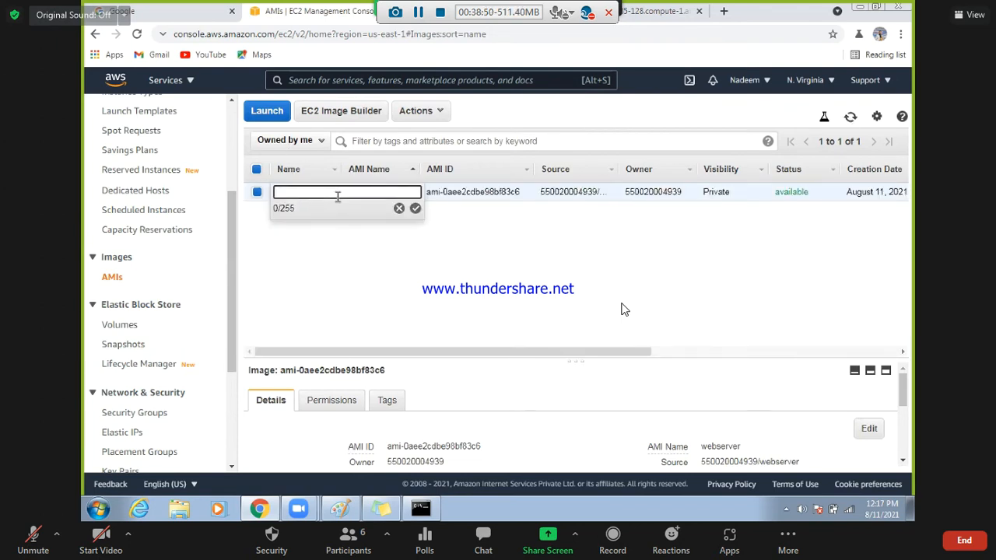
pyautogui.write('Web-App')
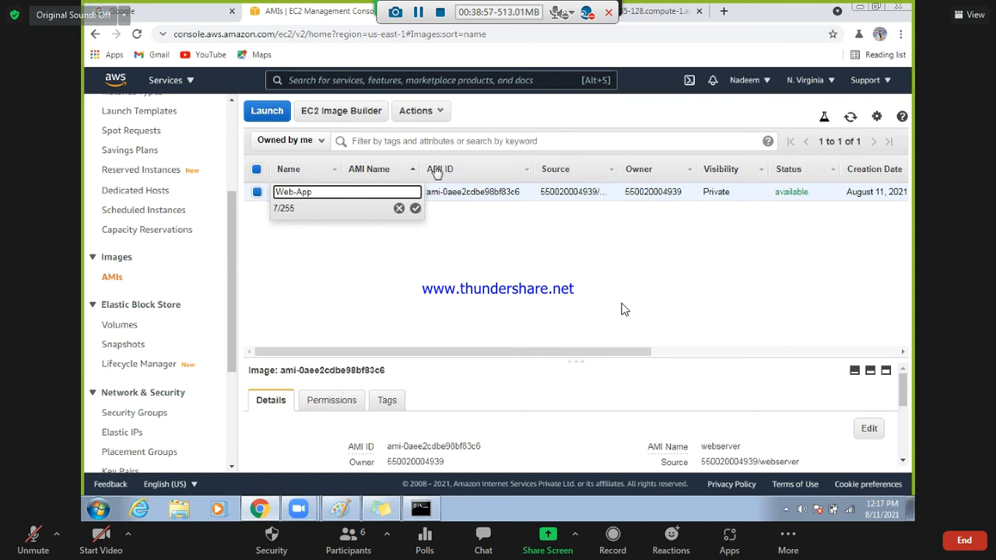
pyautogui.click(415, 209)
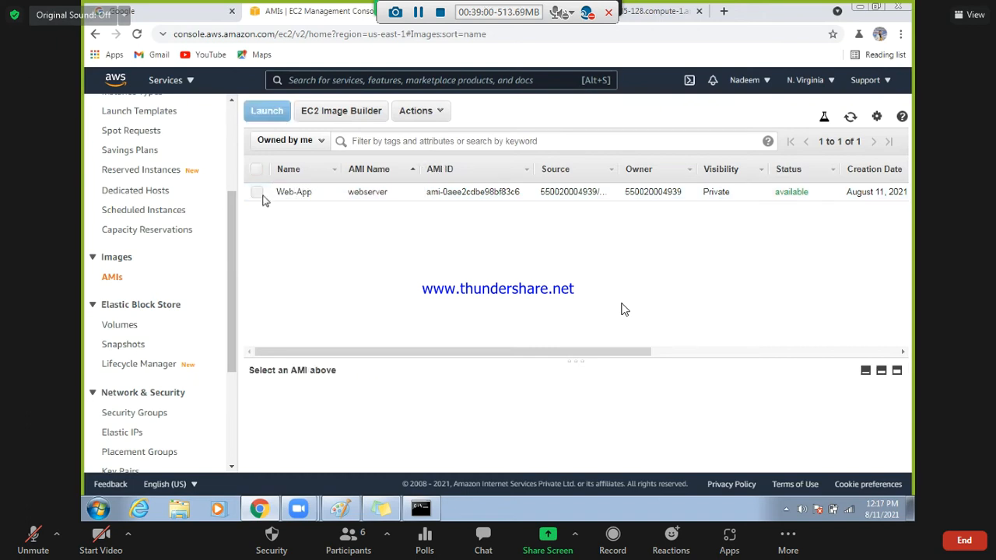
# Start the instance launch wizard from the Instances page, look up the webserver image under My AMIs and exit without launching.
pyautogui.moveTo(231, 218); pyautogui.dragTo(231, 141)
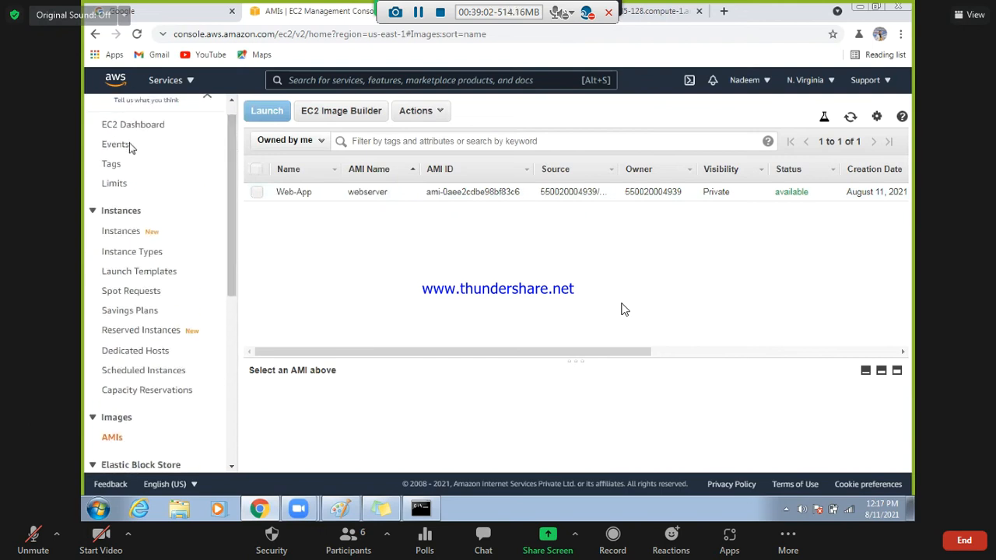
pyautogui.click(120, 231)
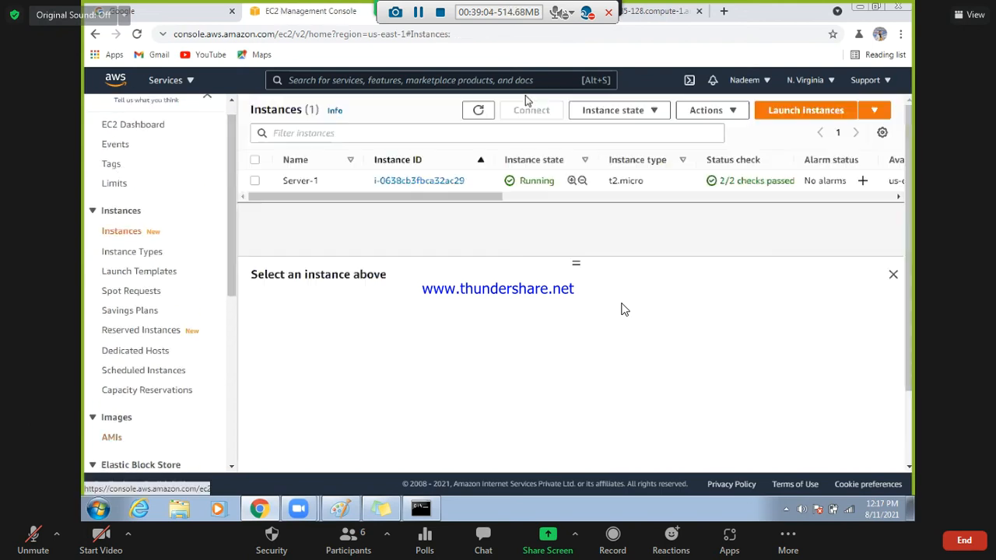
pyautogui.click(826, 110)
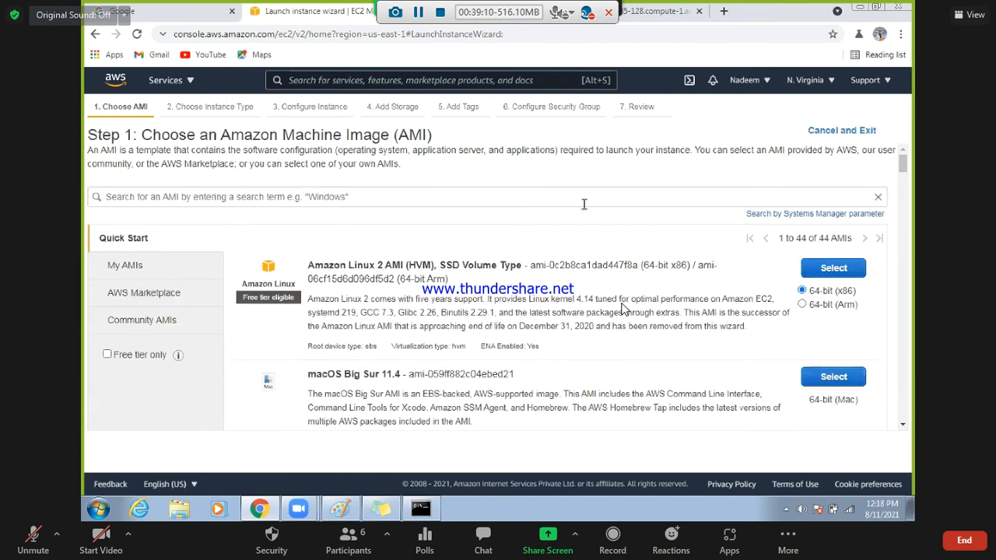
pyautogui.scroll(-2, 901, 176)
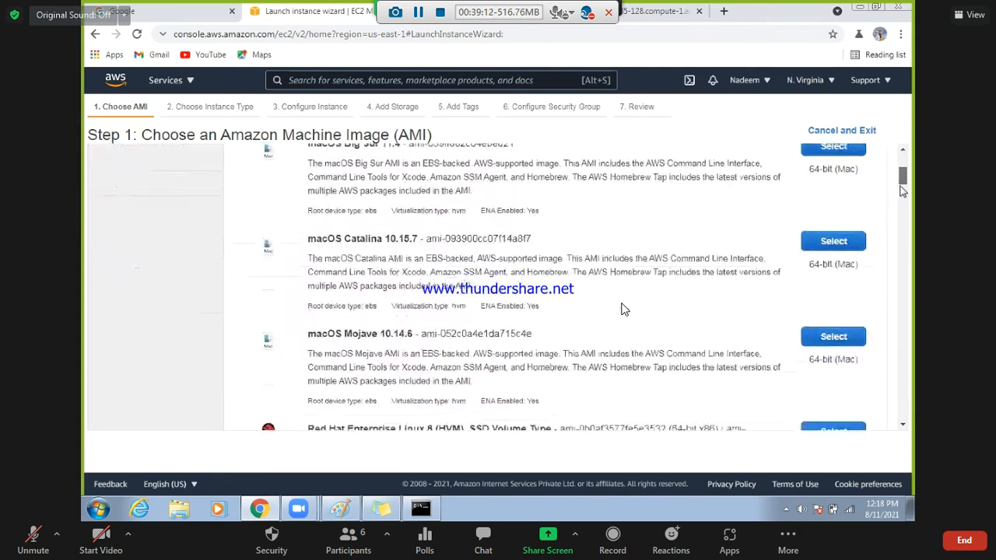
pyautogui.scroll(2, 305, 249)
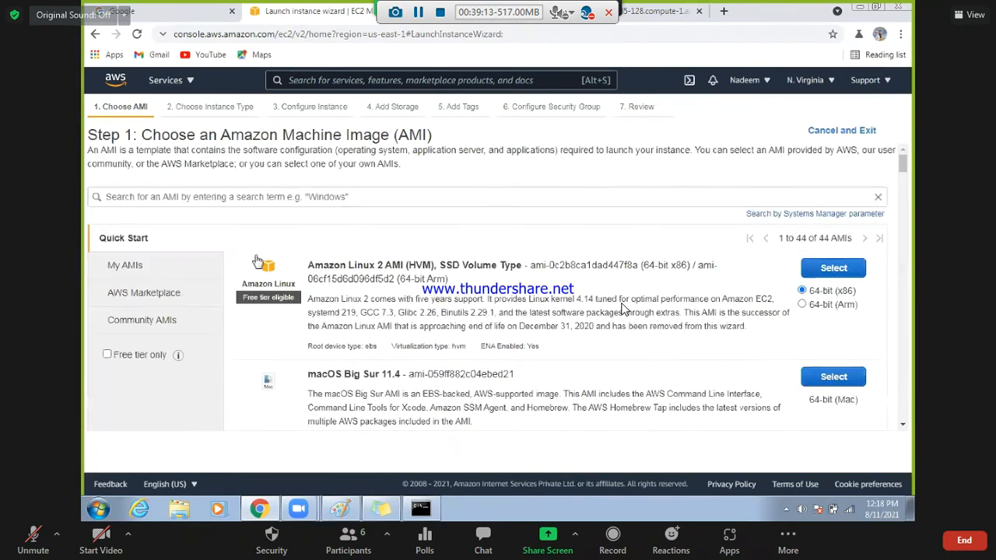
pyautogui.click(124, 268)
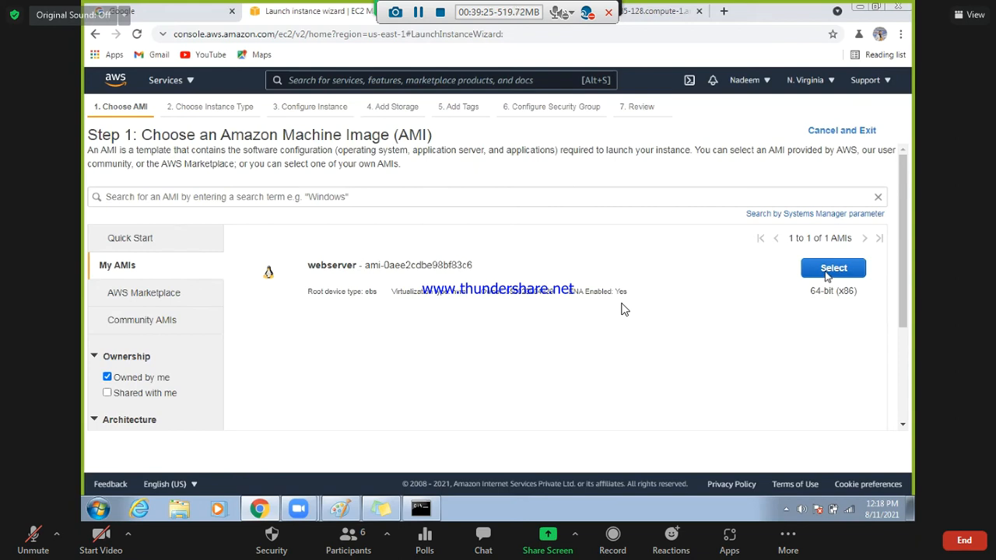
pyautogui.click(849, 131)
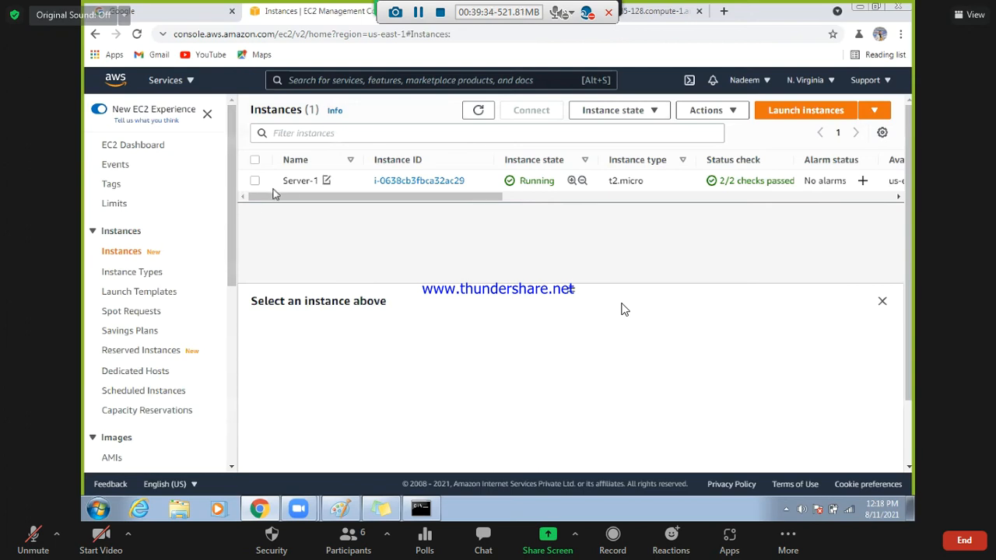
# Open the Auto Scaling Groups page of the EC2 console.
pyautogui.scroll(-2, 196, 278)
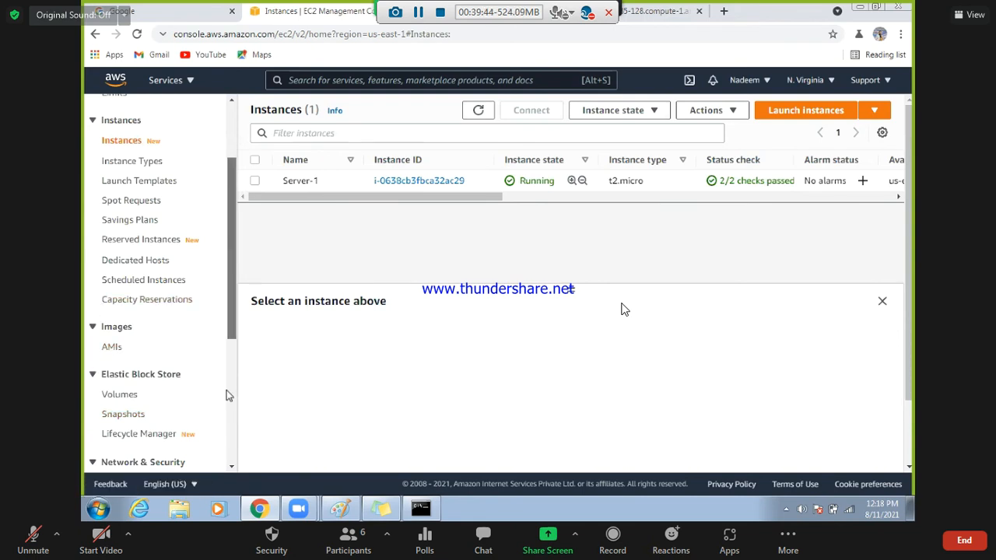
pyautogui.scroll(-3, 234, 450)
pyautogui.scroll(-2, 232, 448)
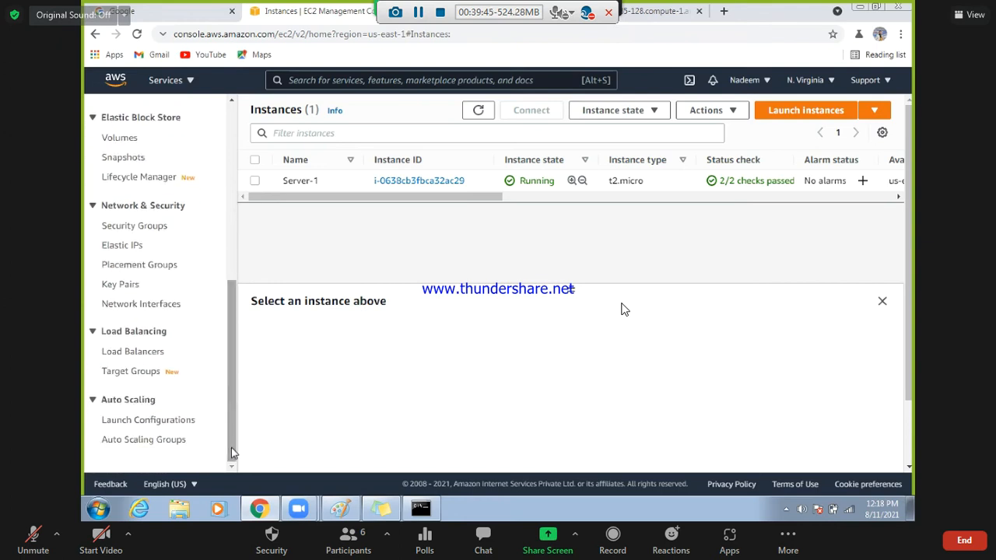
pyautogui.click(138, 440)
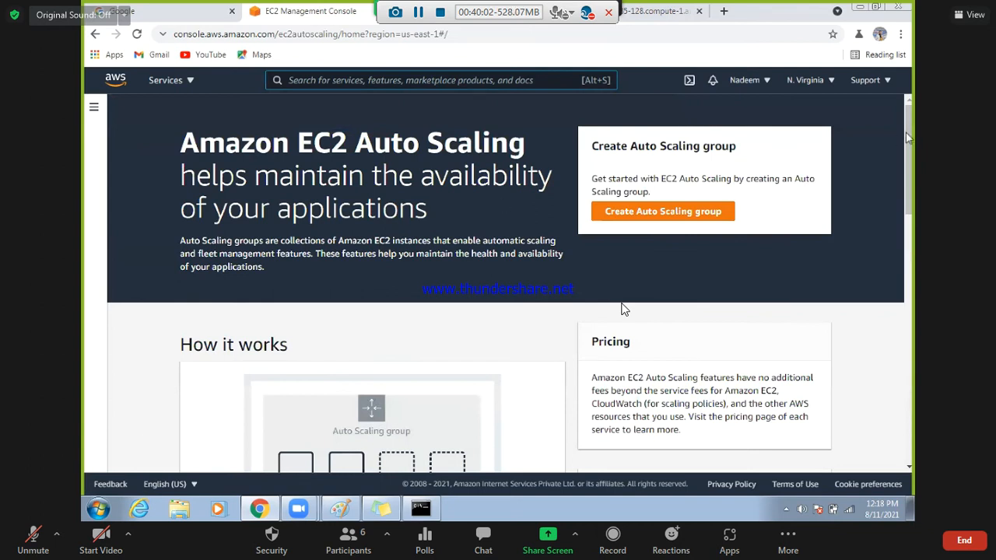
# Examine the Auto Scaling introduction page, covering How it works, Benefits and features, and Related services.
pyautogui.moveTo(911, 194); pyautogui.dragTo(911, 144)
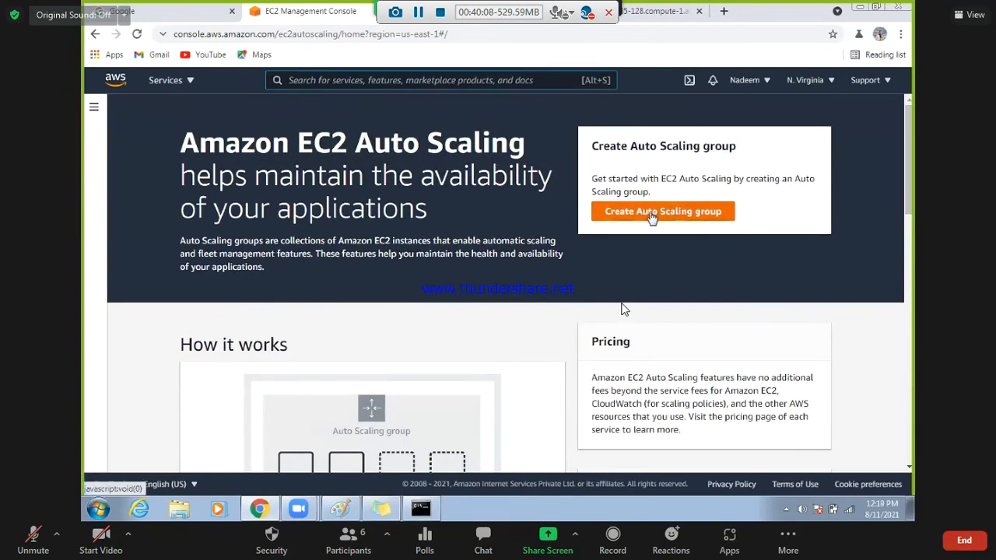
pyautogui.moveTo(906, 156); pyautogui.dragTo(912, 215)
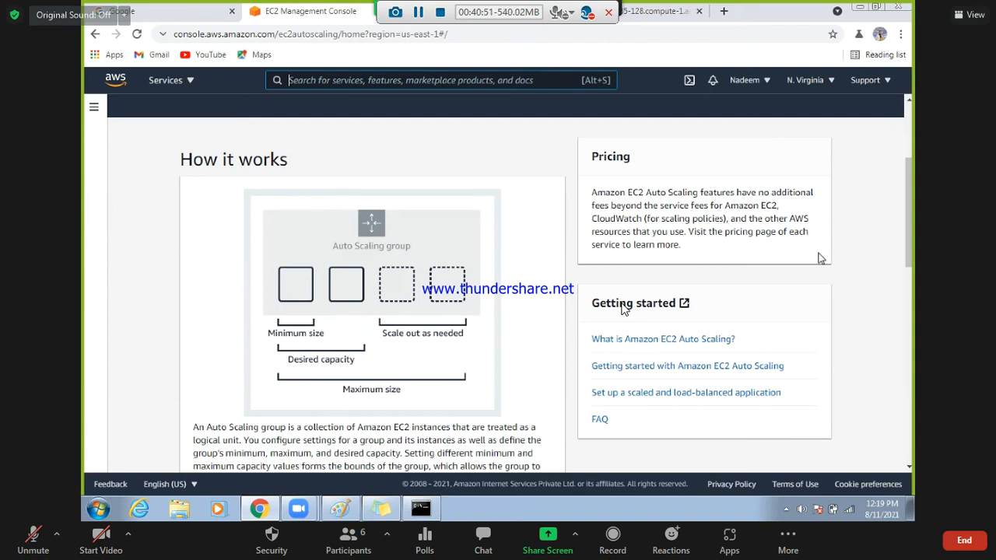
pyautogui.scroll(-5, 623, 308)
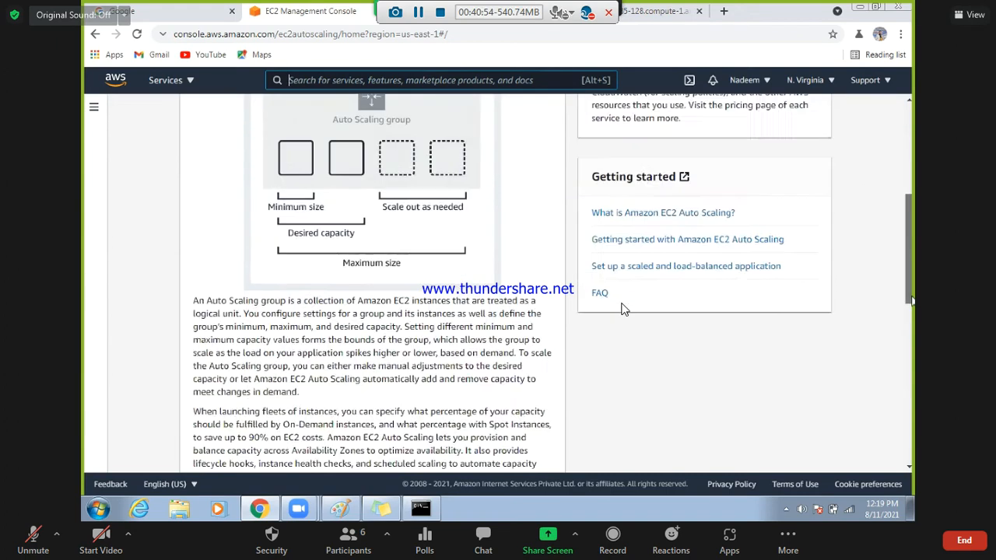
pyautogui.scroll(-1, 912, 372)
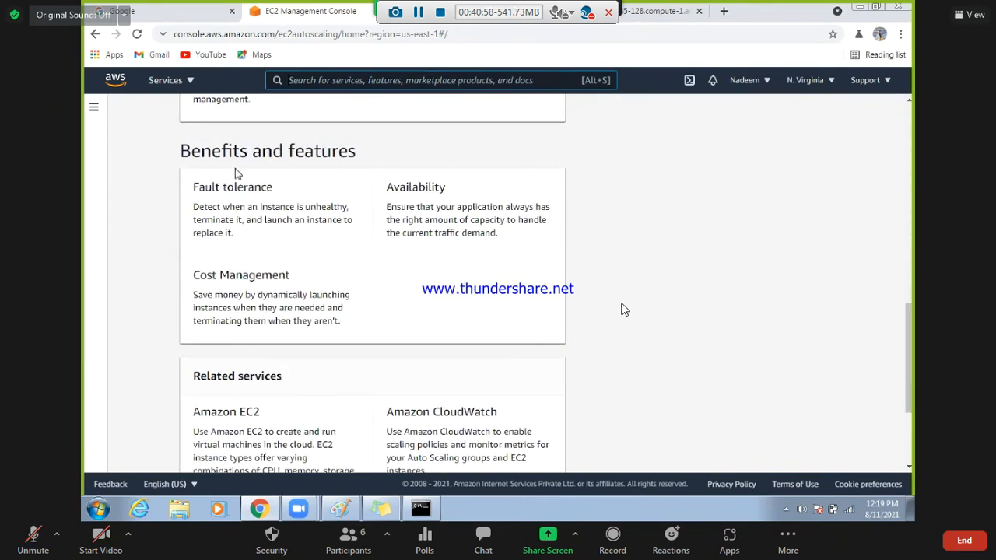
pyautogui.moveTo(193, 187); pyautogui.dragTo(445, 187)
pyautogui.moveTo(222, 276); pyautogui.dragTo(330, 322)
pyautogui.click(244, 296)
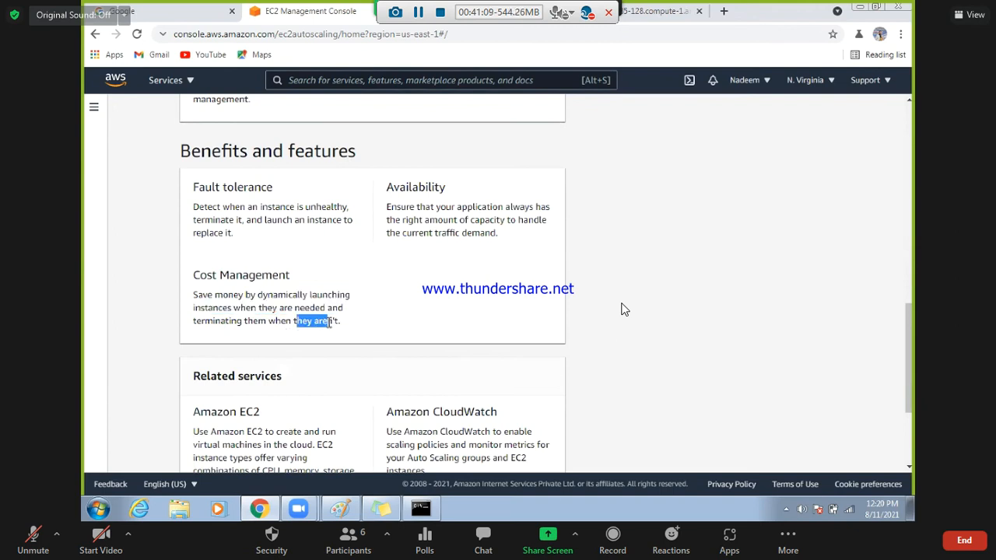
pyautogui.moveTo(200, 275); pyautogui.dragTo(305, 307)
pyautogui.click(226, 193)
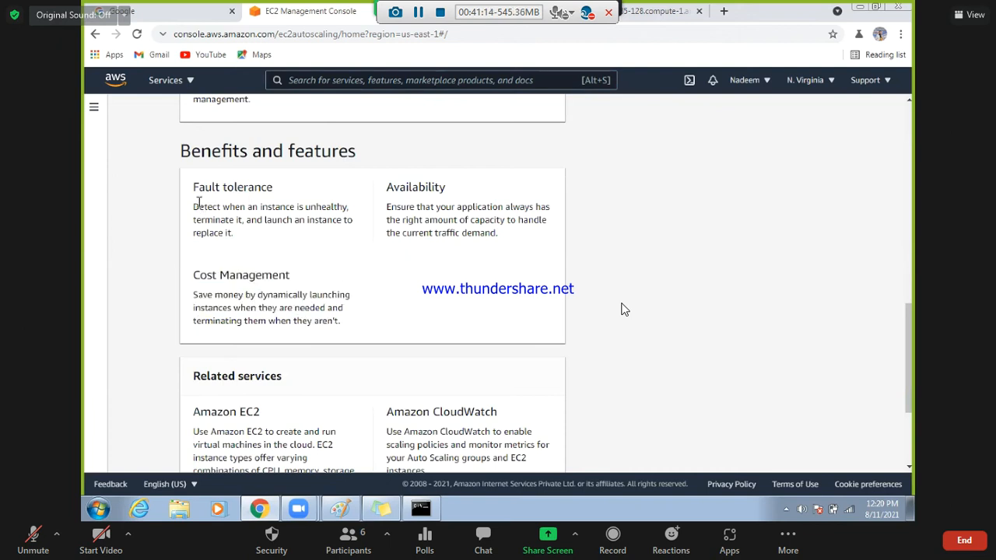
pyautogui.moveTo(197, 206); pyautogui.dragTo(328, 238)
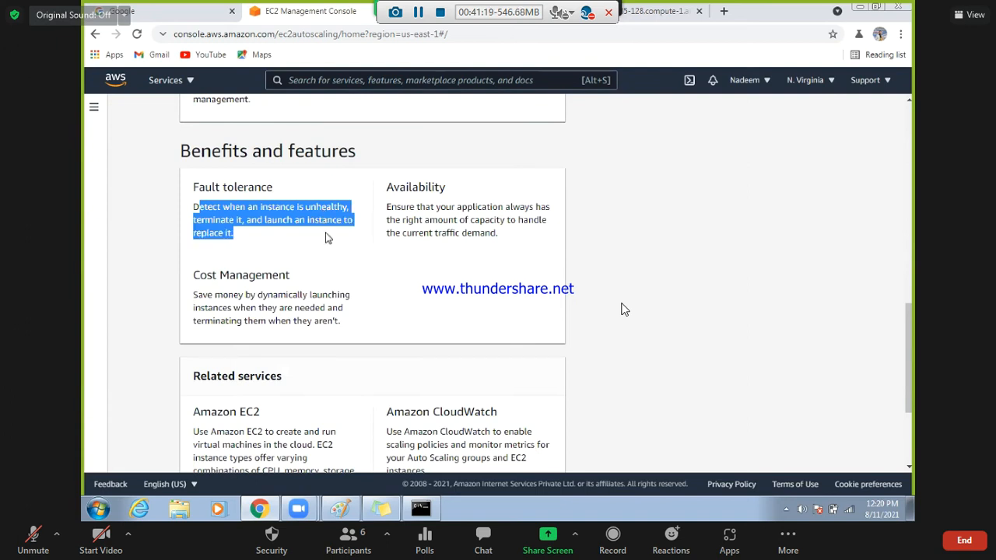
pyautogui.click(327, 237)
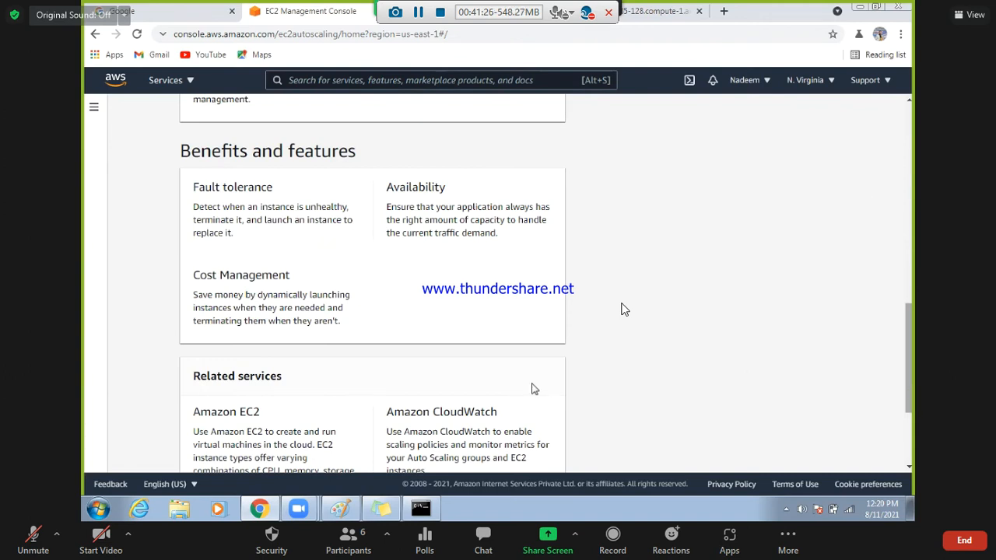
pyautogui.scroll(-2, 531, 385)
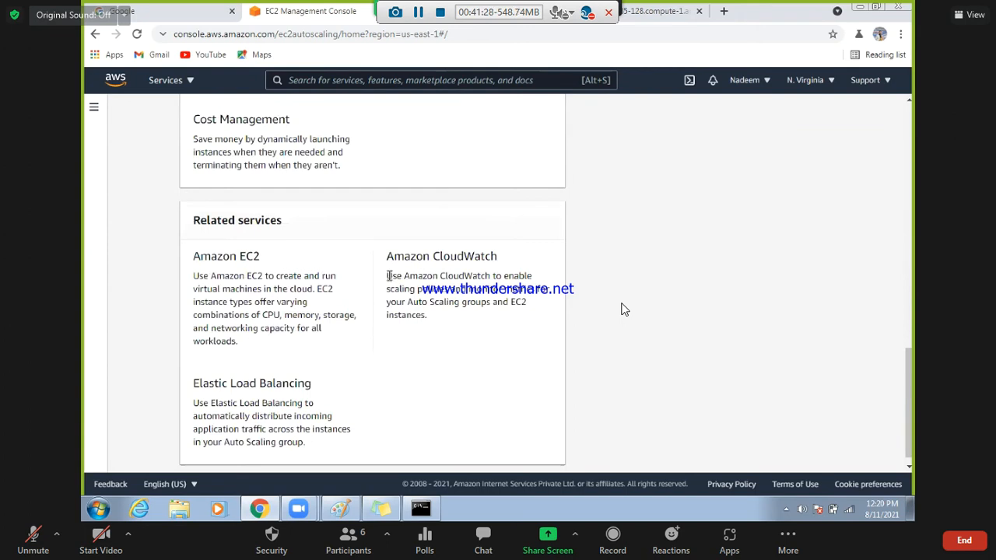
# Read the Amazon CloudWatch and Elastic Load Balancing descriptions in the Related services section.
pyautogui.moveTo(388, 276); pyautogui.dragTo(469, 312)
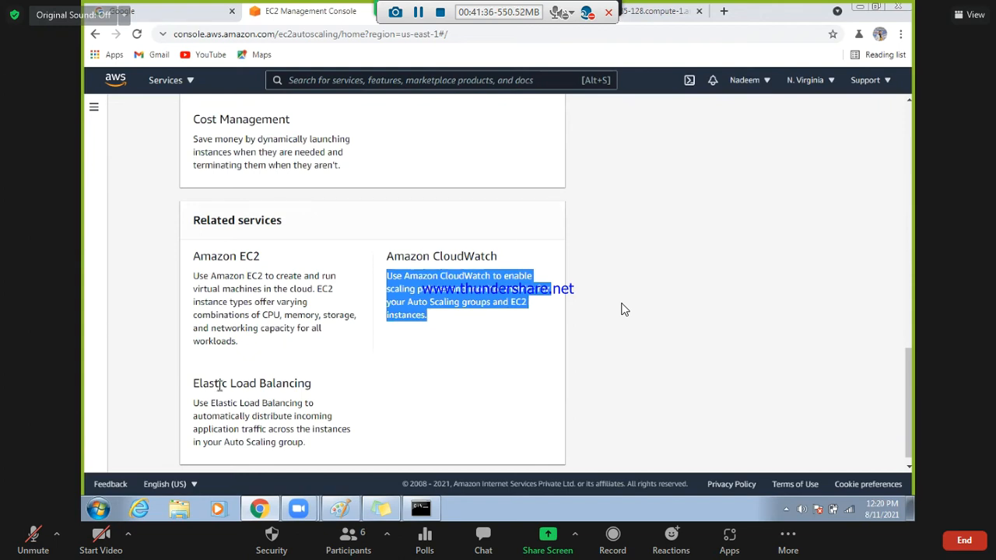
pyautogui.moveTo(221, 386); pyautogui.dragTo(279, 430)
pyautogui.click(467, 420)
pyautogui.scroll(1, 622, 309)
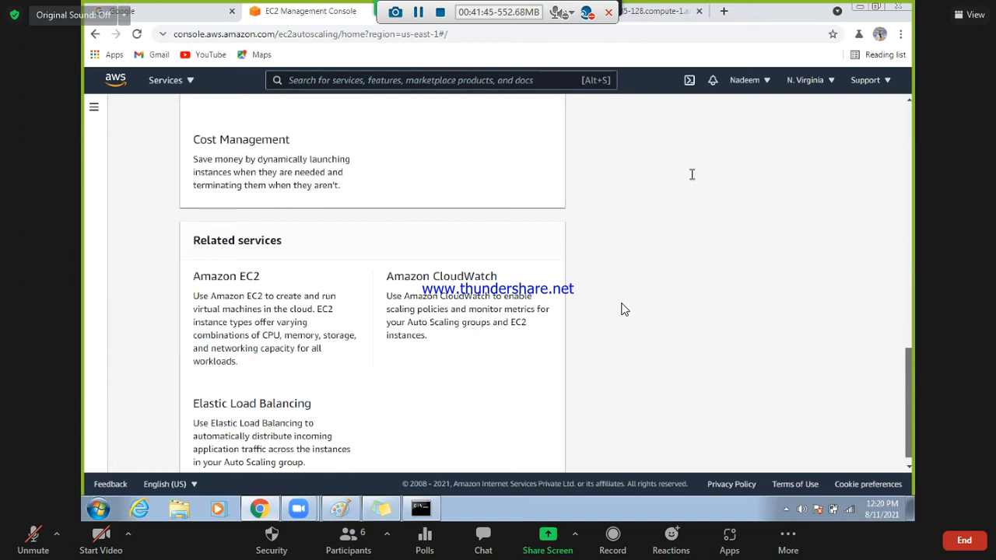
# Start creating an Auto Scaling group and look over the launch template or configuration step.
pyautogui.scroll(4, 692, 175)
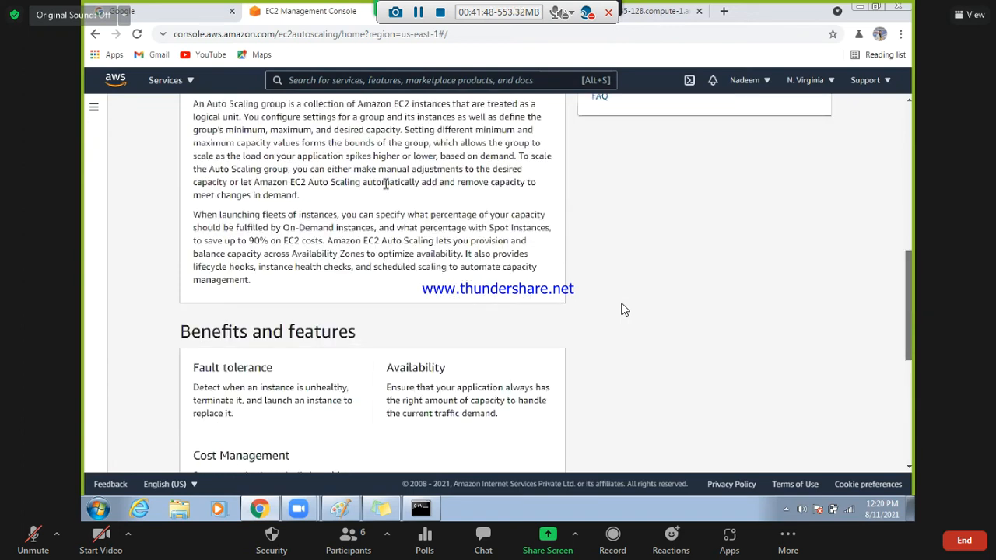
pyautogui.scroll(4, 646, 207)
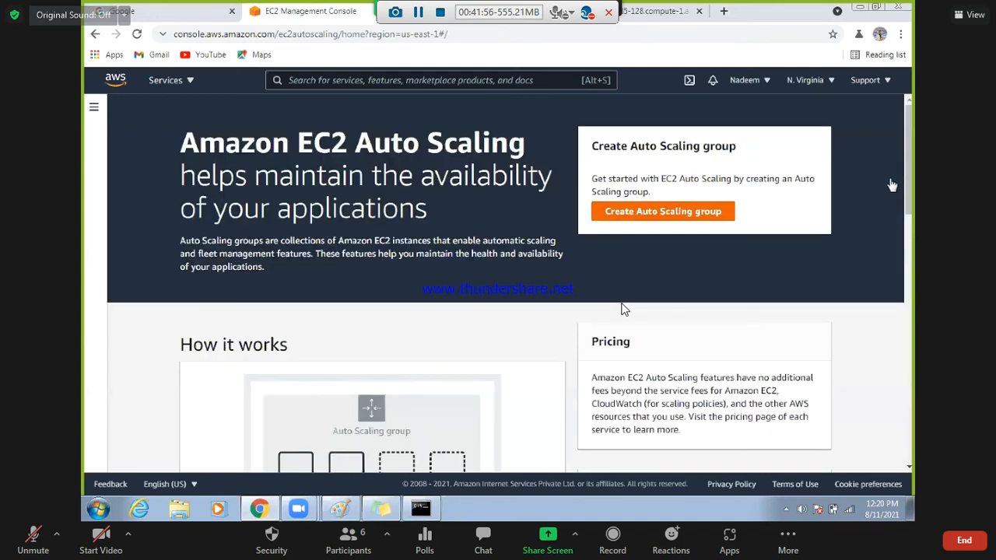
pyautogui.scroll(3, 899, 178)
pyautogui.click(664, 212)
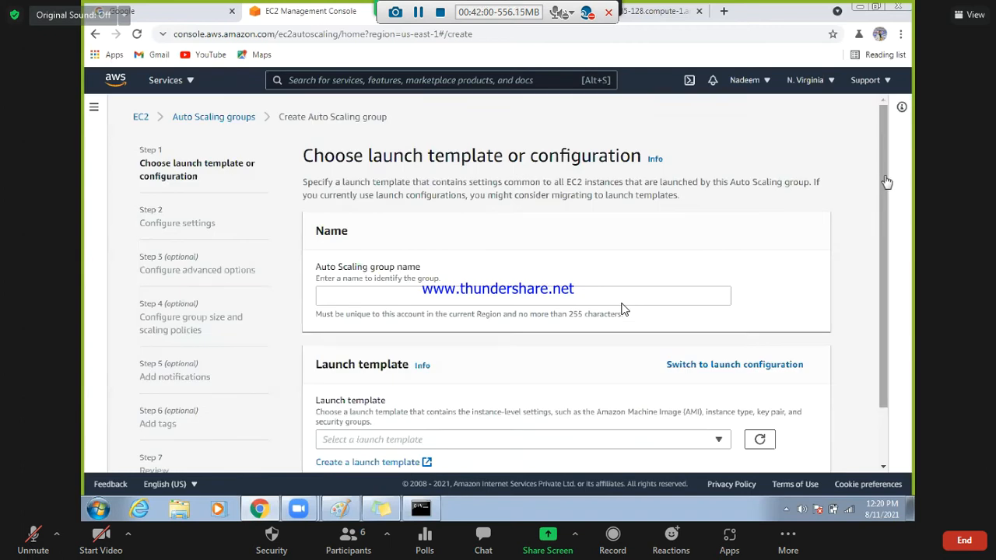
pyautogui.scroll(-2, 888, 194)
pyautogui.scroll(2, 887, 179)
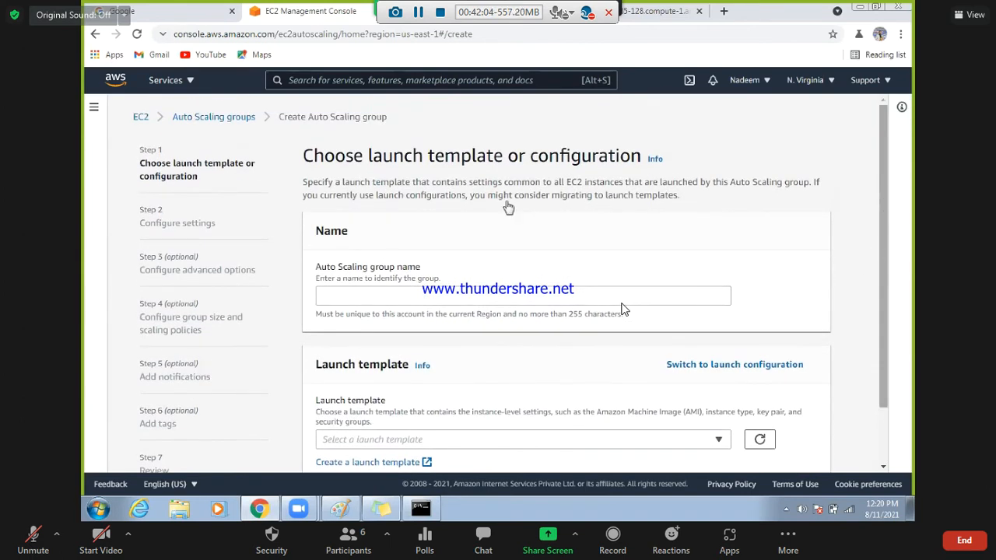
pyautogui.scroll(-1, 463, 220)
pyautogui.scroll(-2, 459, 226)
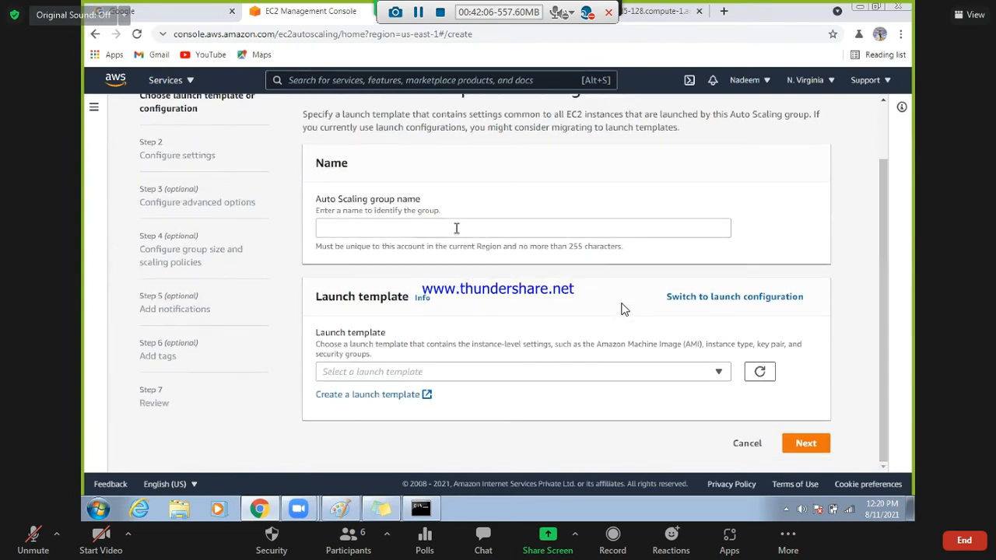
# Enter NextGen-Scale as the Auto Scaling group name.
pyautogui.click(457, 228)
pyautogui.write('NextGen-Au')
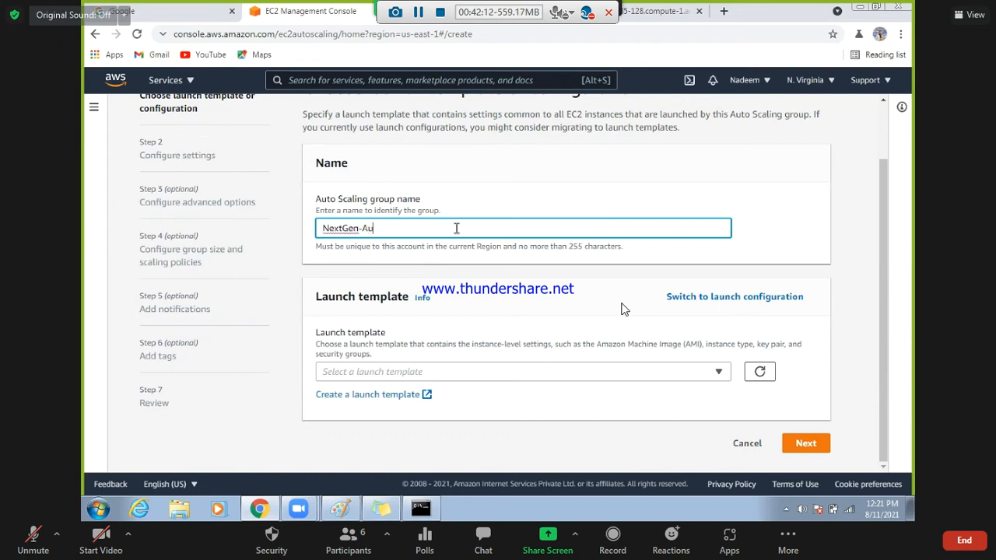
pyautogui.press('BackSpace')
pyautogui.press('BackSpace')
pyautogui.write('Sca')
# Check which launch templates are available for the group and leave the wizard without creating it.
pyautogui.click(577, 375)
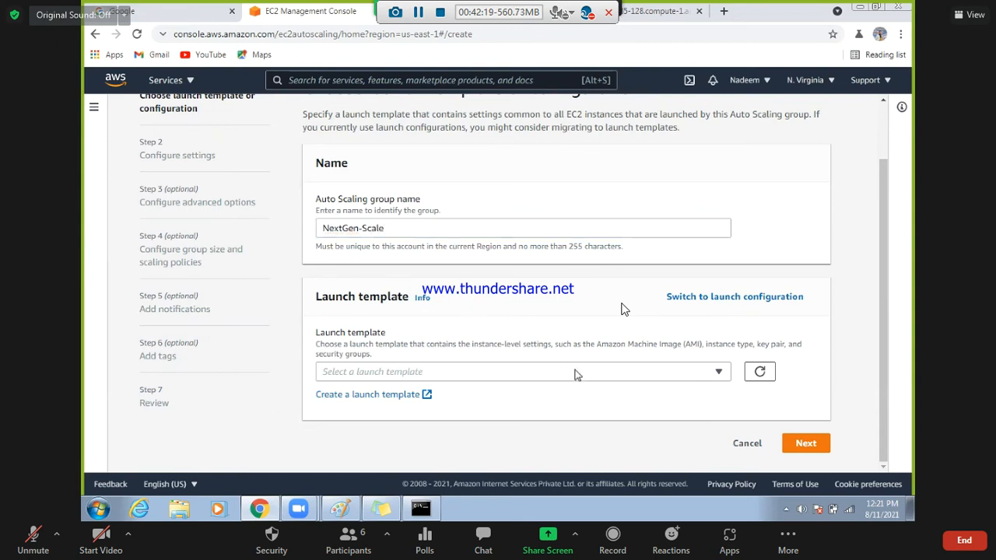
pyautogui.click(720, 375)
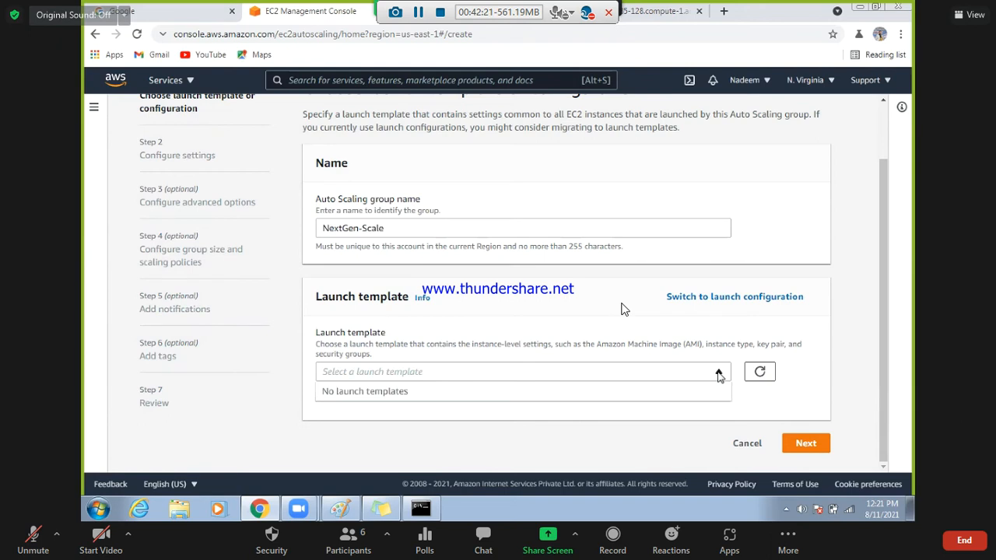
pyautogui.click(719, 374)
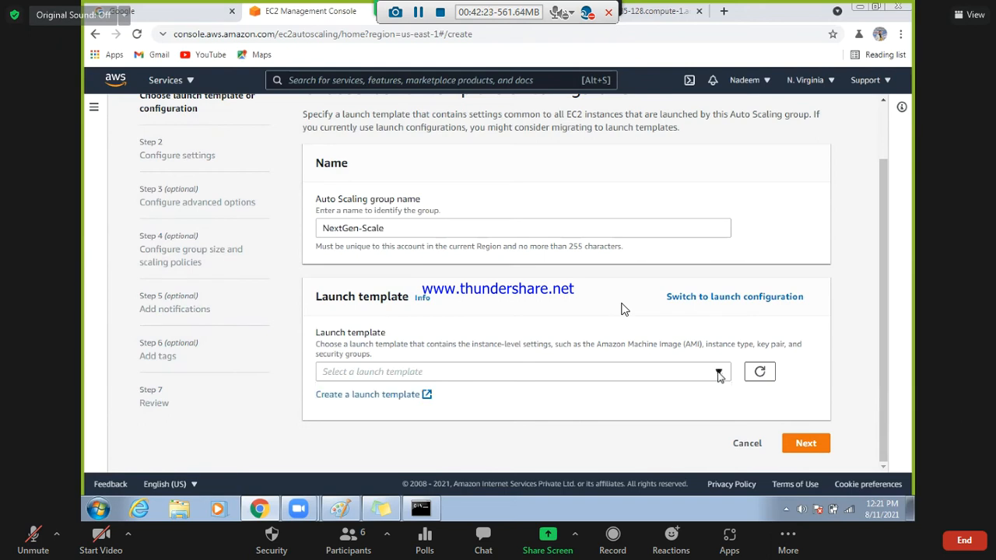
pyautogui.click(720, 375)
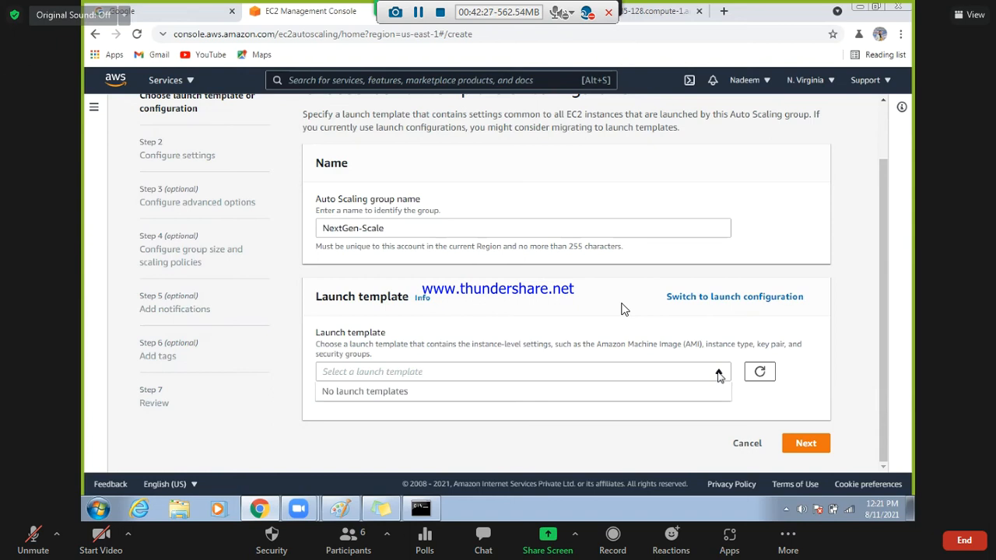
pyautogui.click(719, 375)
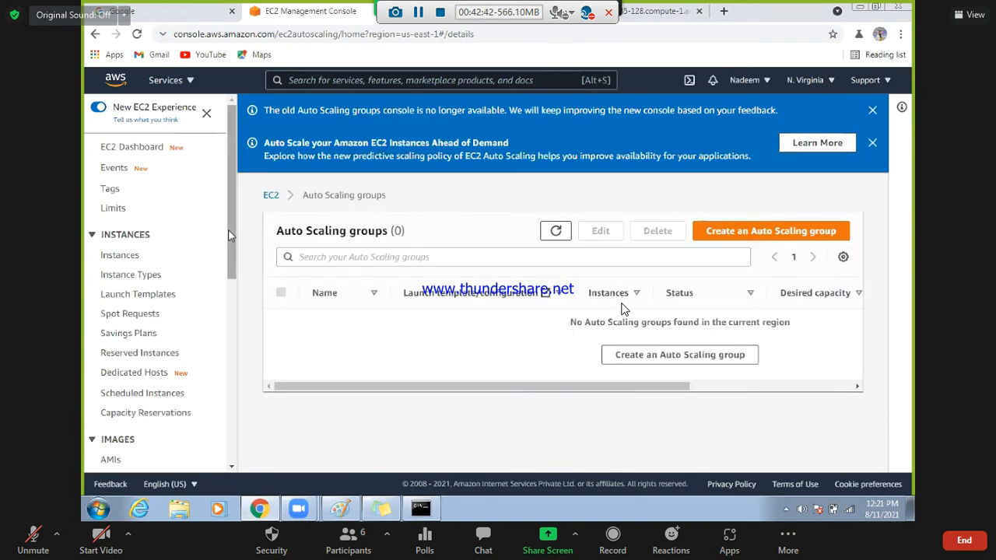
# Open the Launch Configurations page of the EC2 console.
pyautogui.scroll(-4, 164, 397)
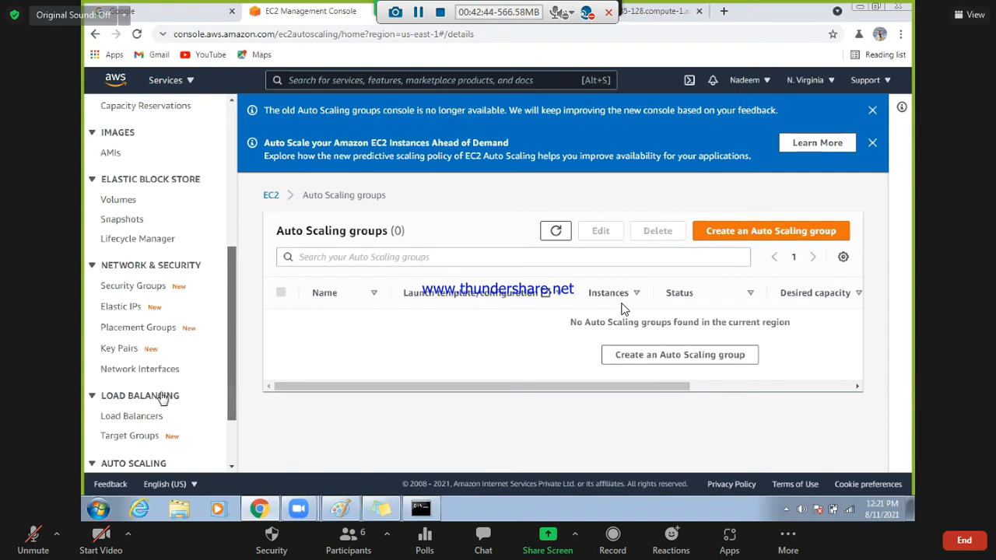
pyautogui.scroll(-1, 163, 398)
pyautogui.click(161, 397)
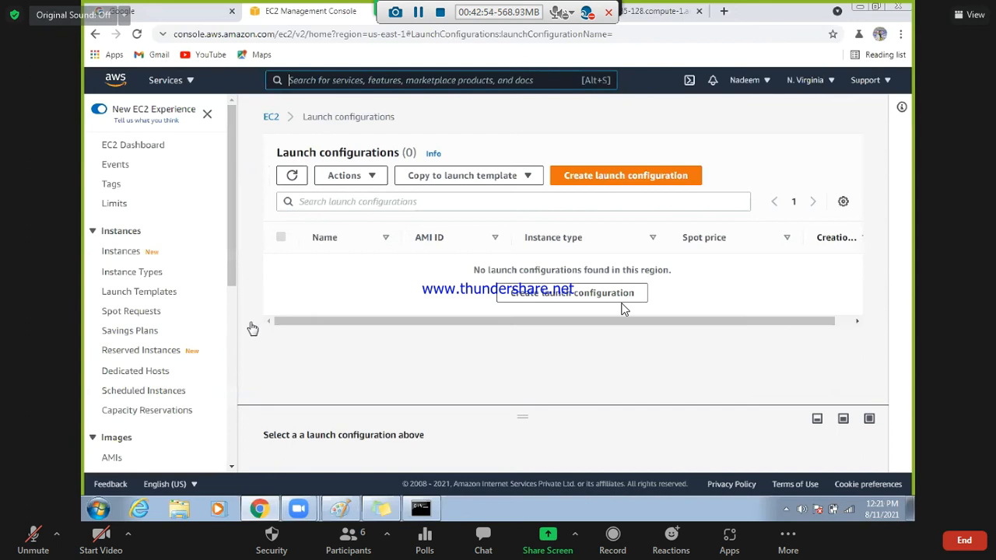
# Start a new launch configuration and name it NextGen-Web.
pyautogui.click(625, 177)
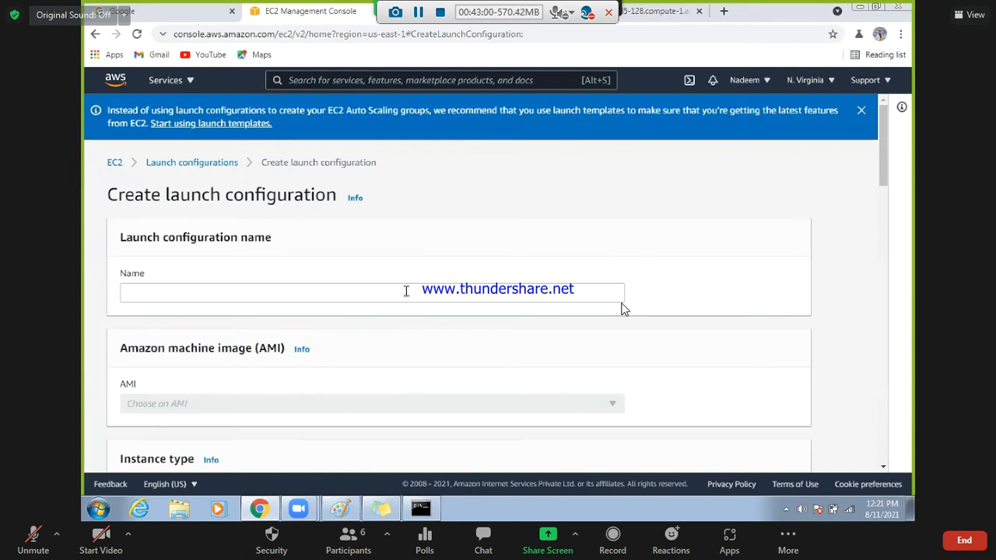
pyautogui.click(413, 285)
pyautogui.write('Next')
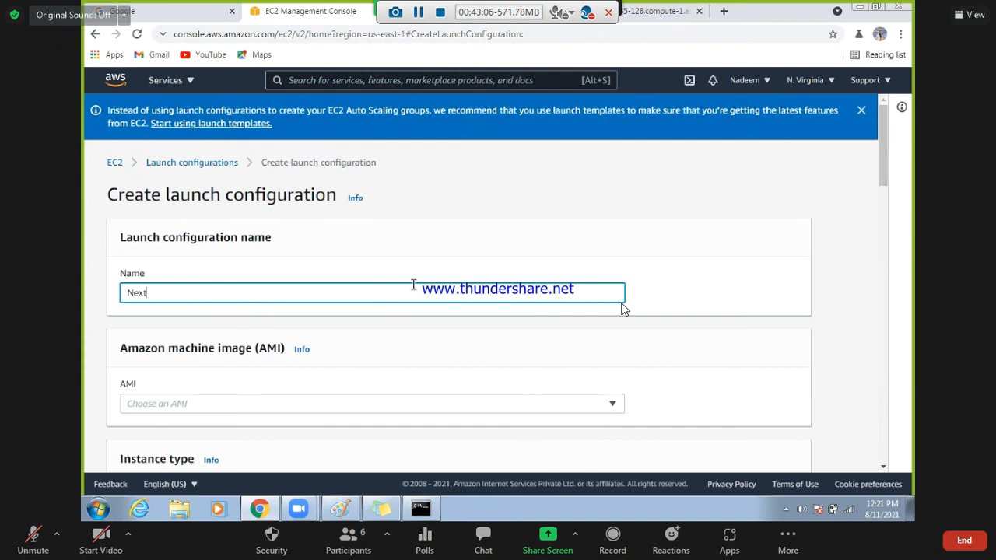
pyautogui.write('Gen-Web')
pyautogui.click(623, 309)
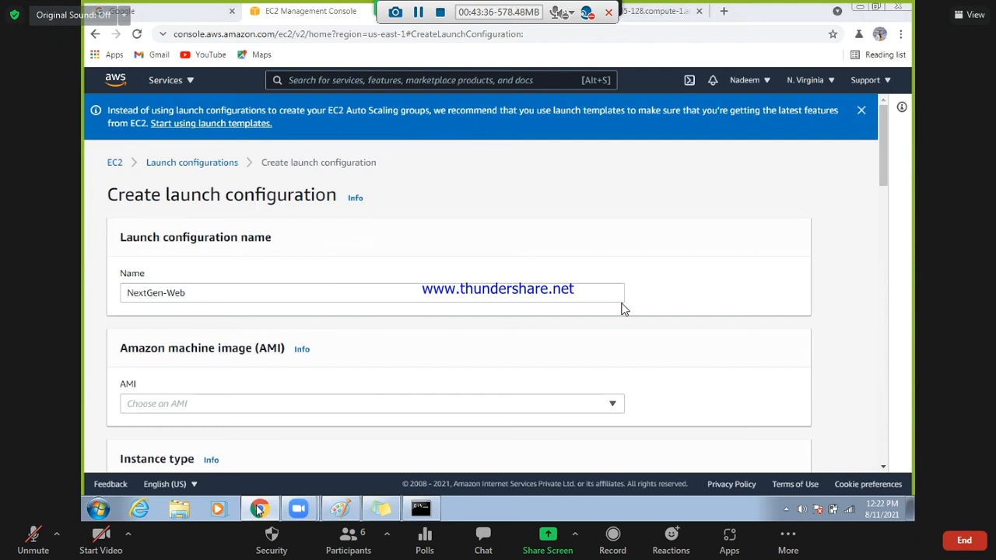
# Choose the webserver image from My AMIs as the launch configuration's AMI.
pyautogui.scroll(-2, 885, 145)
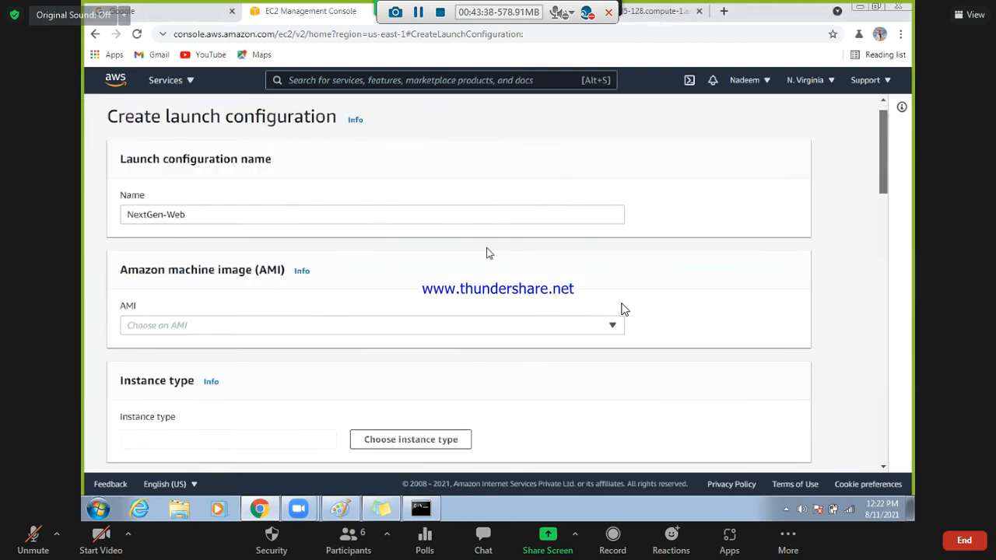
pyautogui.scroll(-1, 489, 253)
pyautogui.click(611, 286)
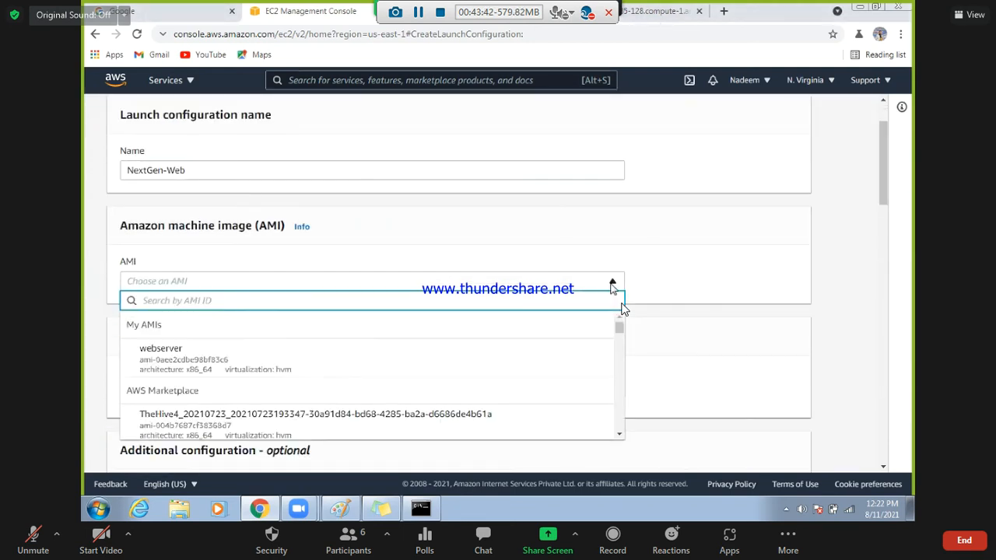
pyautogui.click(267, 366)
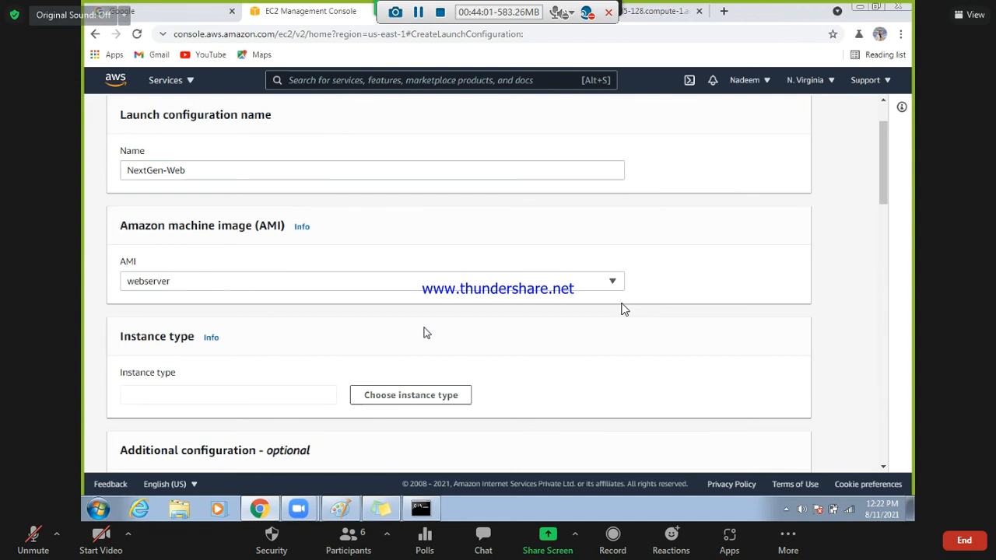
# Search the instance types for t2 and choose t2.micro for the launch configuration.
pyautogui.scroll(-3, 405, 195)
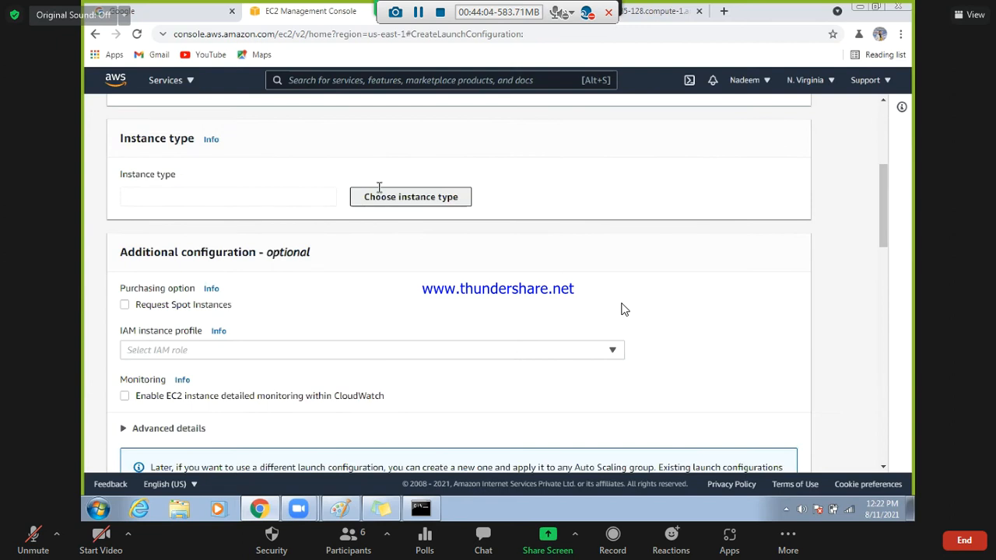
pyautogui.click(411, 197)
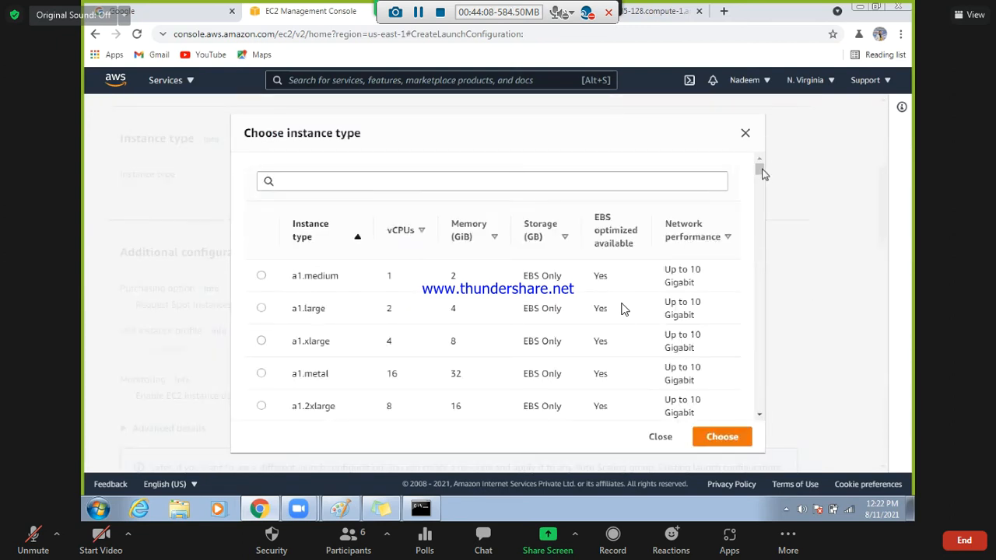
pyautogui.scroll(-10, 761, 187)
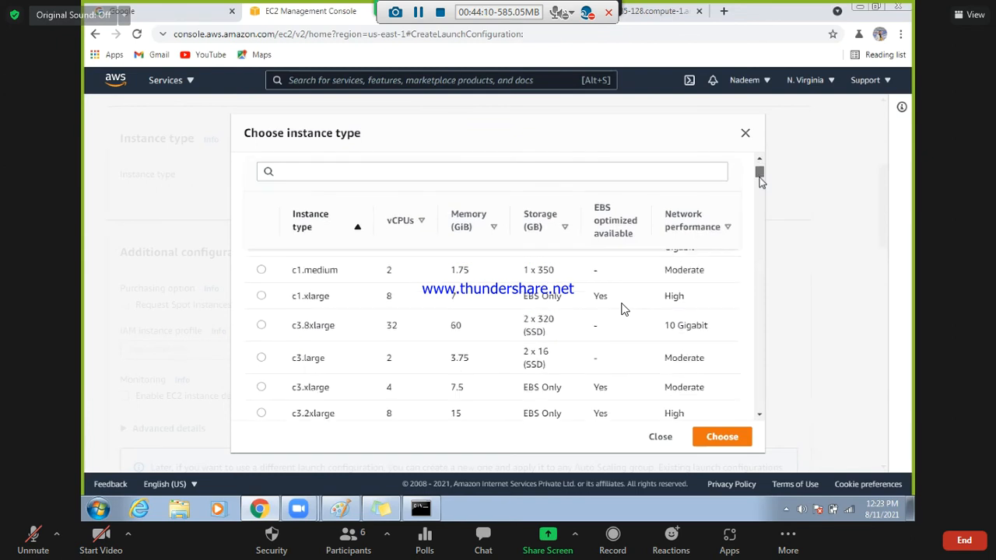
pyautogui.scroll(-15, 759, 256)
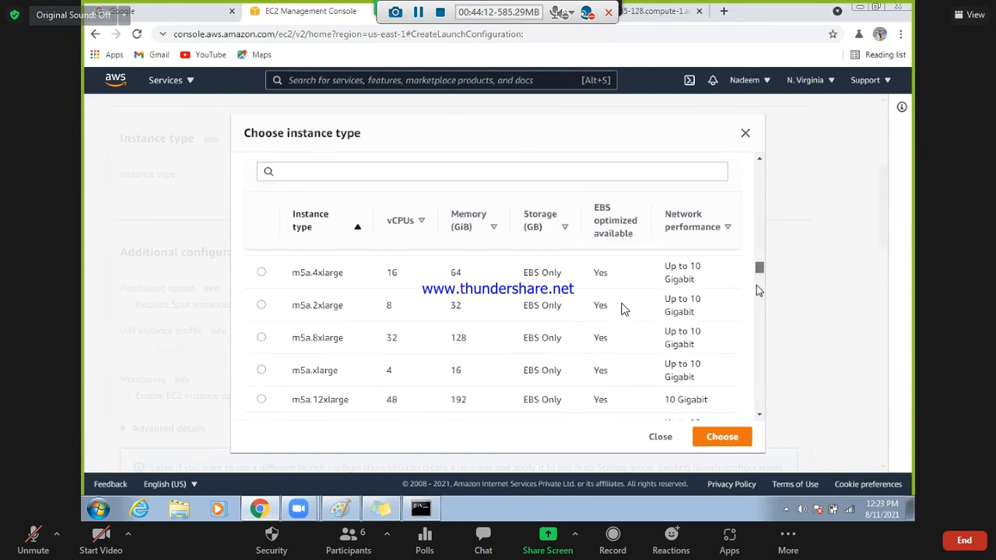
pyautogui.scroll(10, 760, 266)
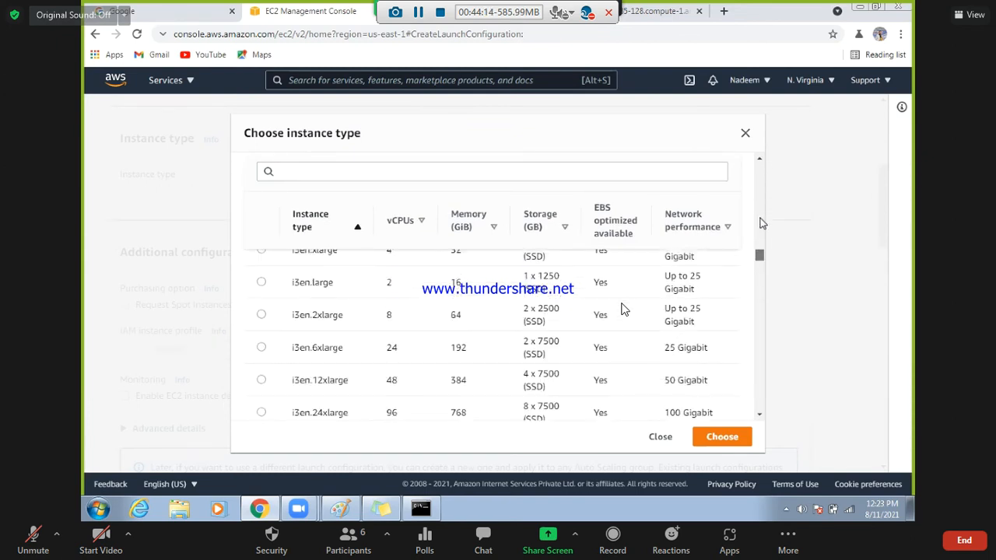
pyautogui.scroll(10, 503, 167)
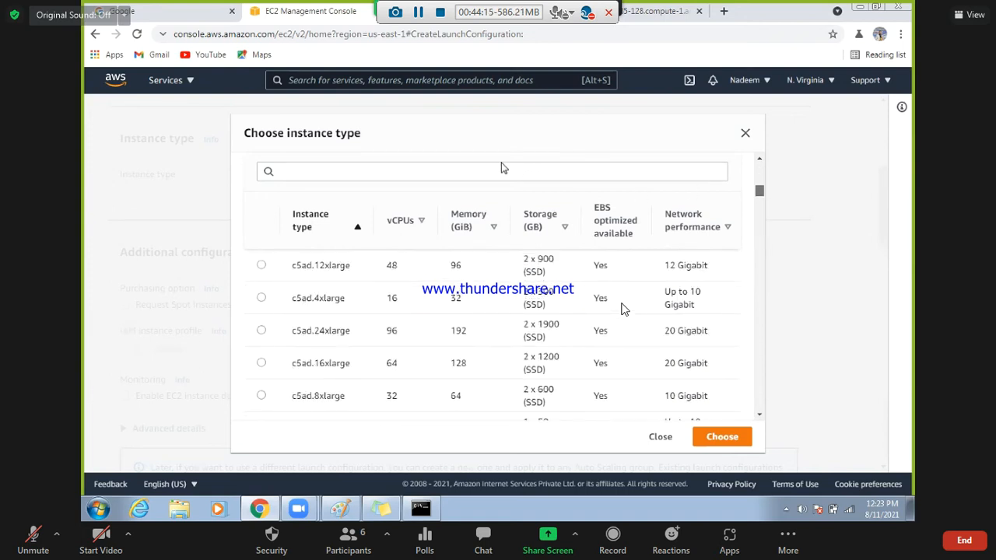
pyautogui.click(460, 181)
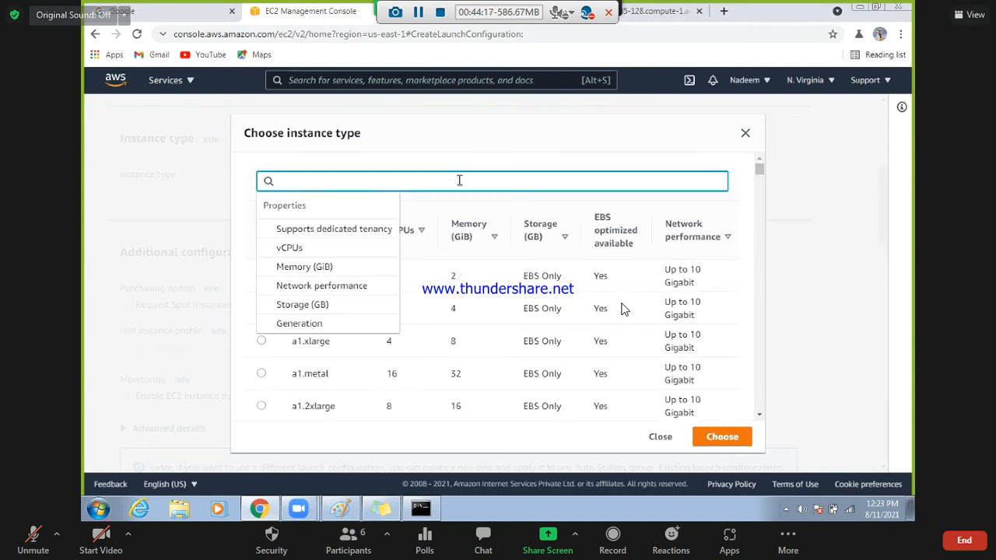
pyautogui.write('t2')
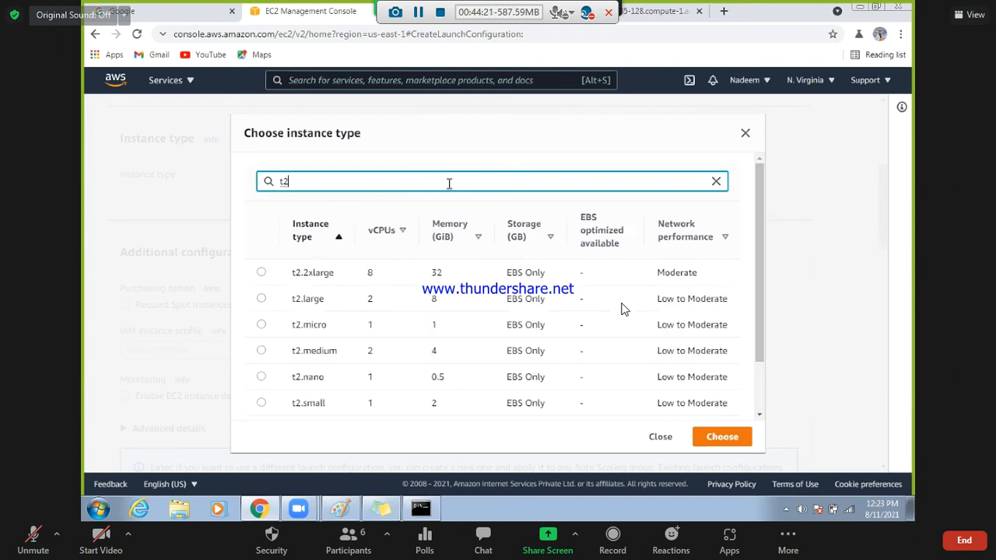
pyautogui.click(261, 325)
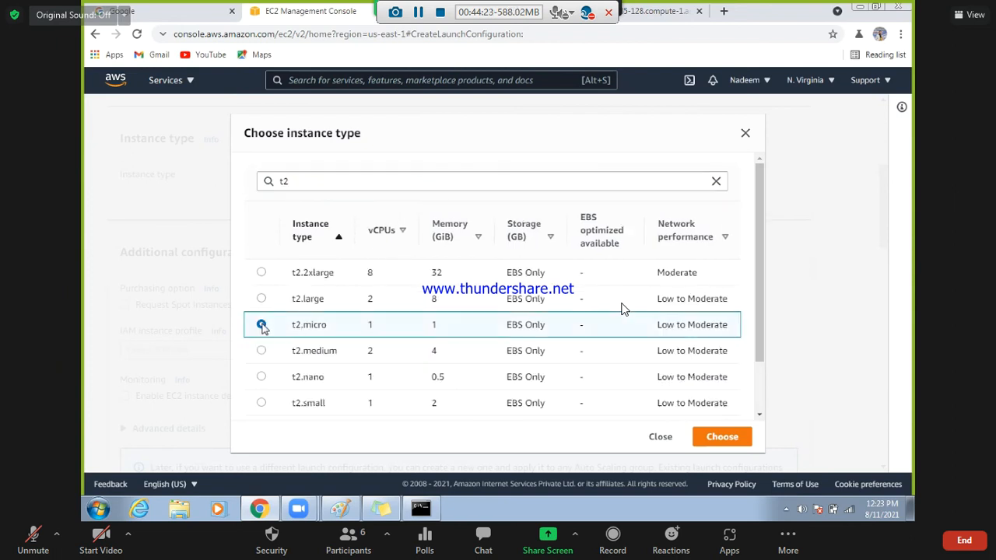
pyautogui.click(722, 437)
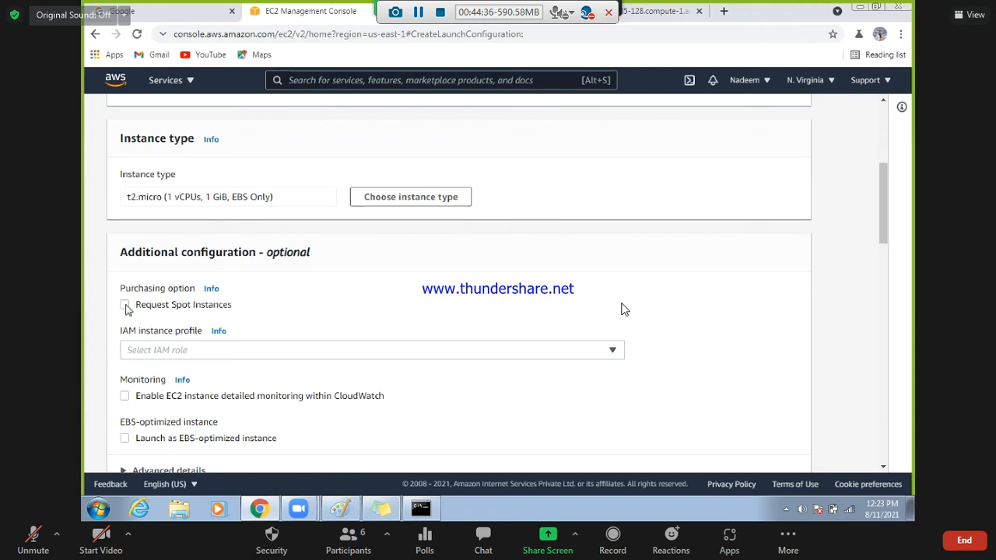
# Set the launch configuration to use an existing security group and look through the available groups.
pyautogui.click(289, 356)
pyautogui.click(289, 356)
pyautogui.moveTo(885, 207); pyautogui.dragTo(883, 344)
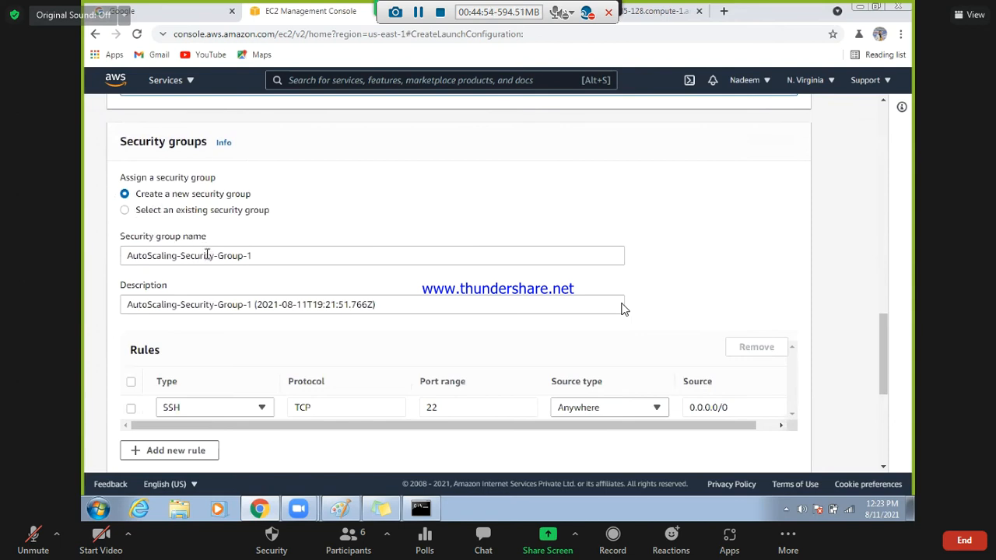
pyautogui.click(139, 213)
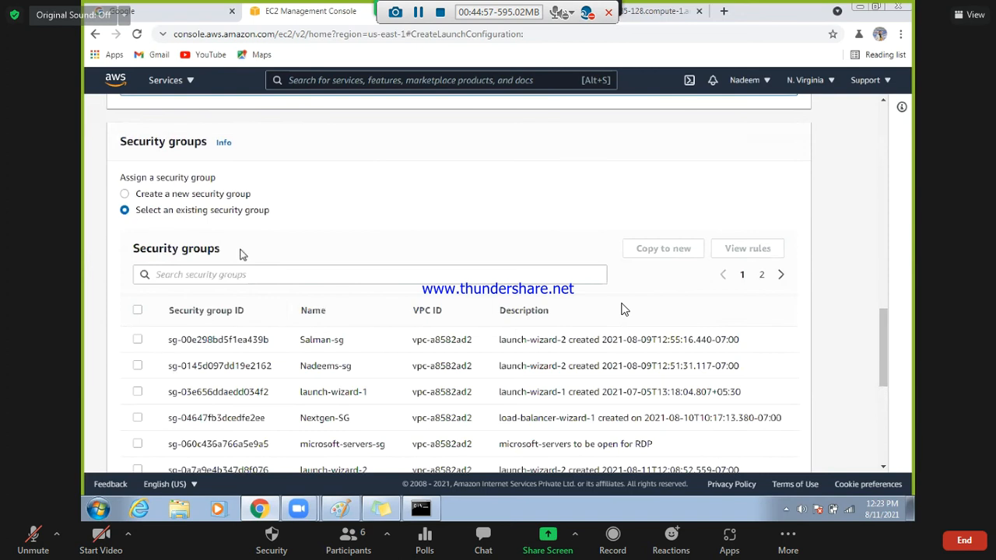
pyautogui.moveTo(885, 327); pyautogui.dragTo(889, 361)
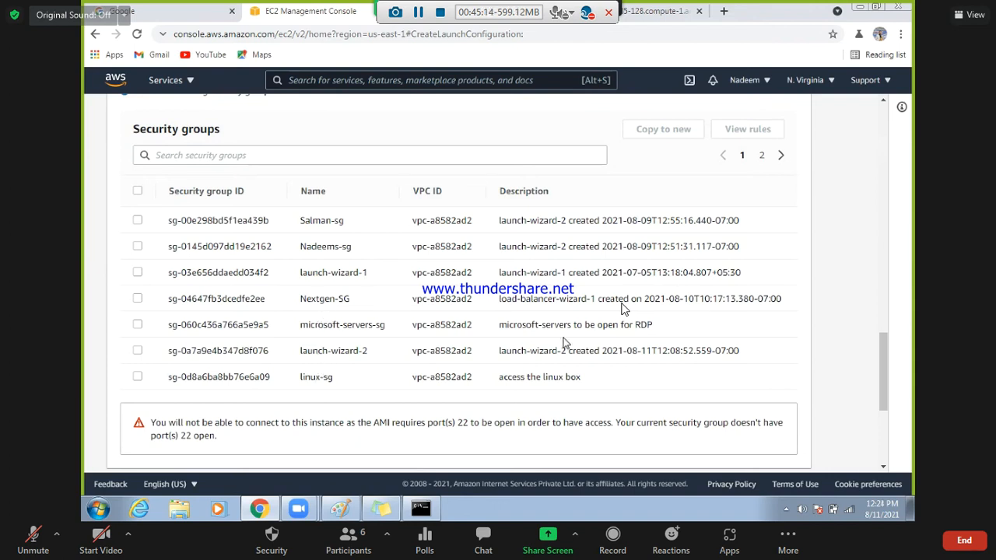
pyautogui.moveTo(887, 358)
pyautogui.mouseDown()
pyautogui.moveTo(888, 391)
pyautogui.moveTo(888, 332)
pyautogui.moveTo(887, 351)
pyautogui.mouseUp()
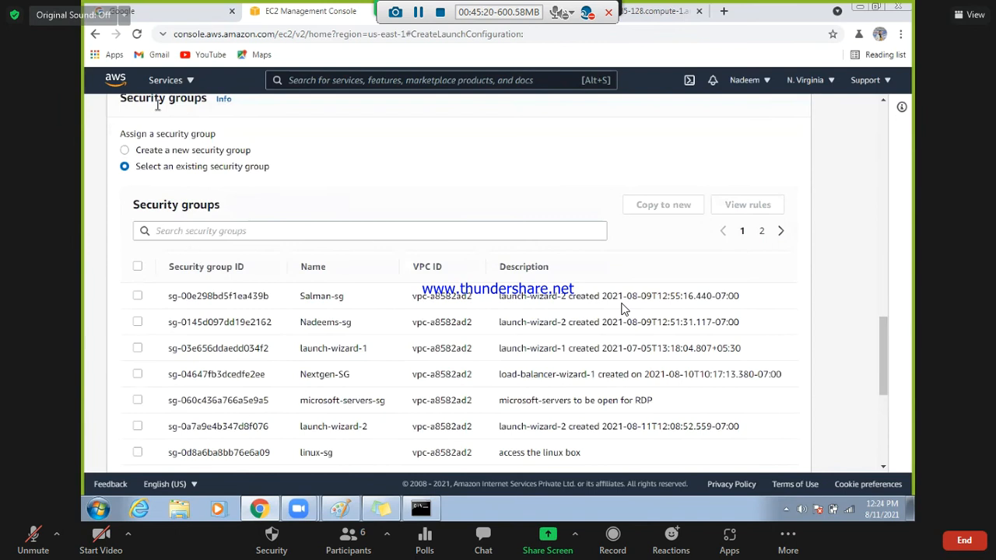
pyautogui.click(124, 151)
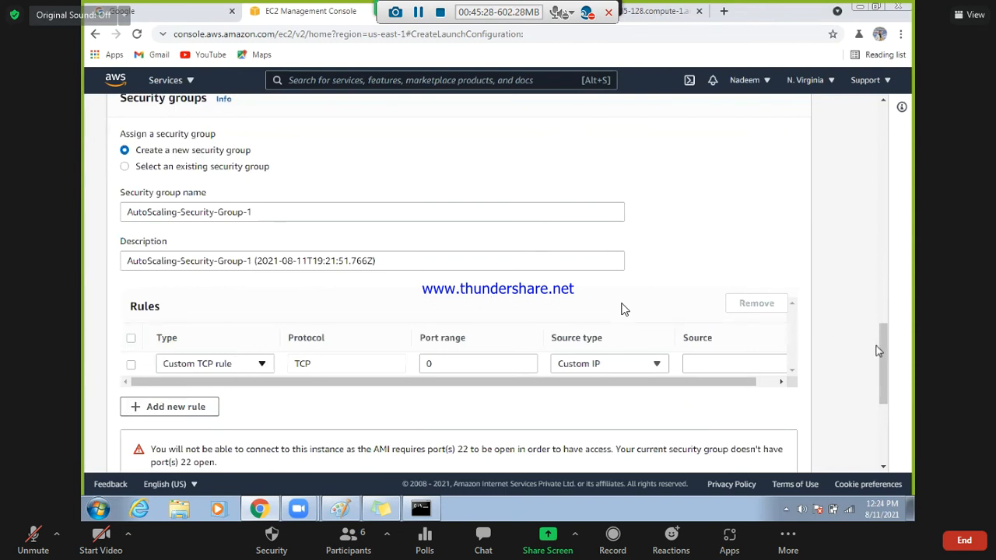
pyautogui.moveTo(880, 349)
pyautogui.mouseDown()
pyautogui.moveTo(883, 380)
pyautogui.moveTo(882, 343)
pyautogui.mouseUp()
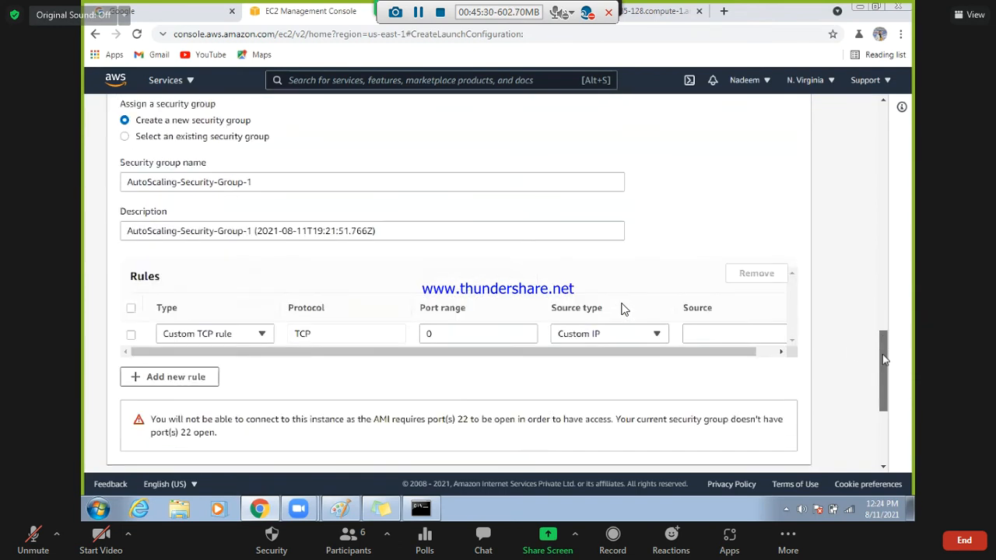
pyautogui.click(259, 334)
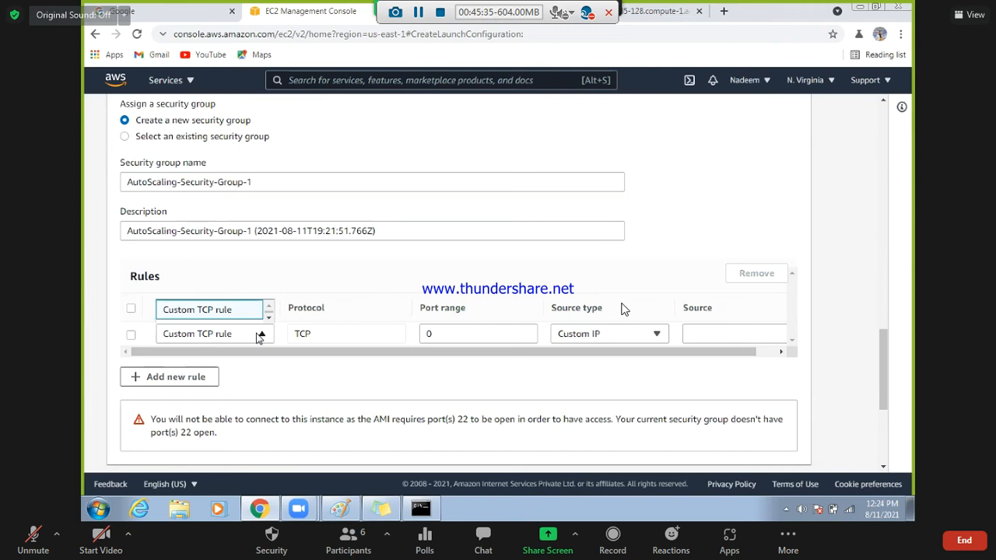
pyautogui.click(259, 334)
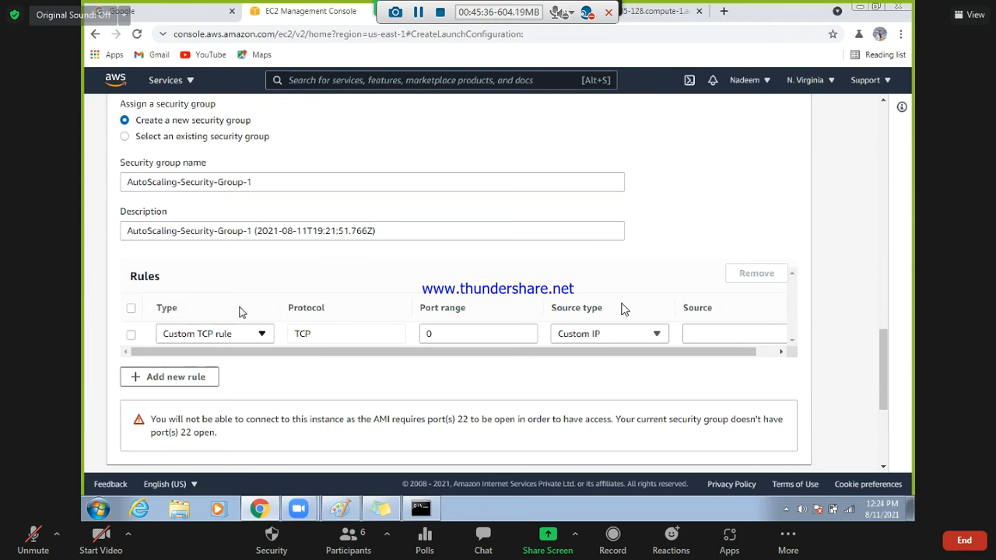
# Assign the existing security group sg-0145d097dd19e2162 to the launch configuration.
pyautogui.click(215, 144)
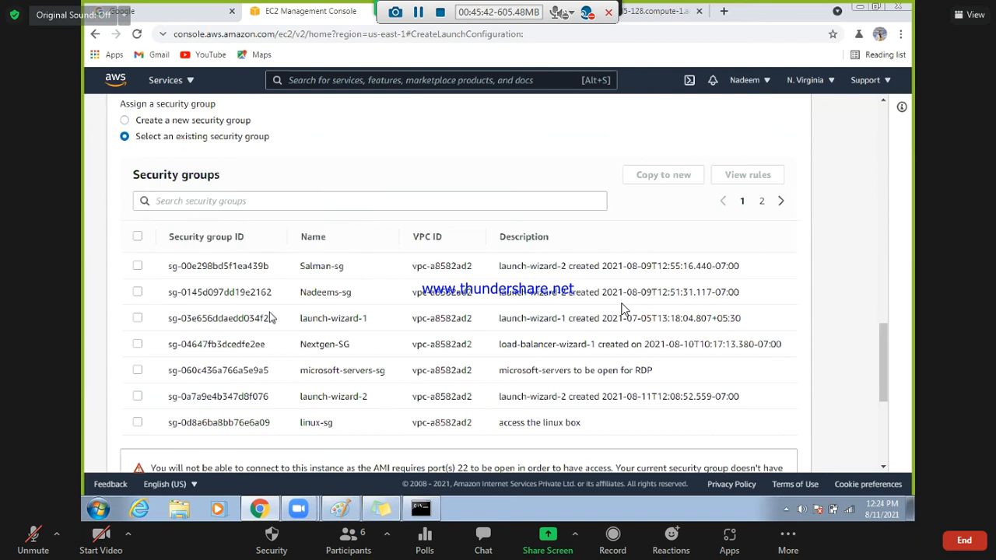
pyautogui.click(138, 293)
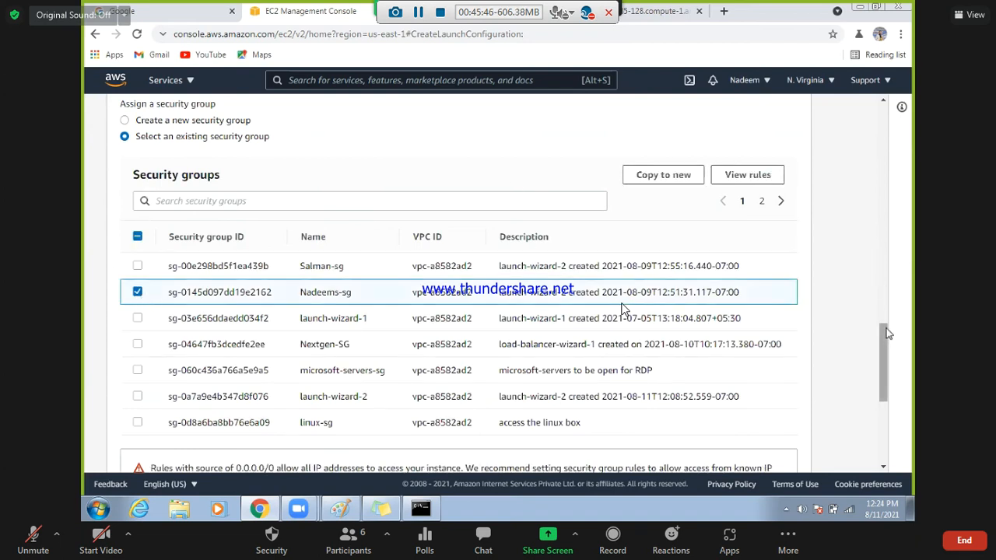
# Choose the existing key pair Linux-web-key, acknowledging access to its private key file, and create the launch configuration.
pyautogui.scroll(-2, 885, 389)
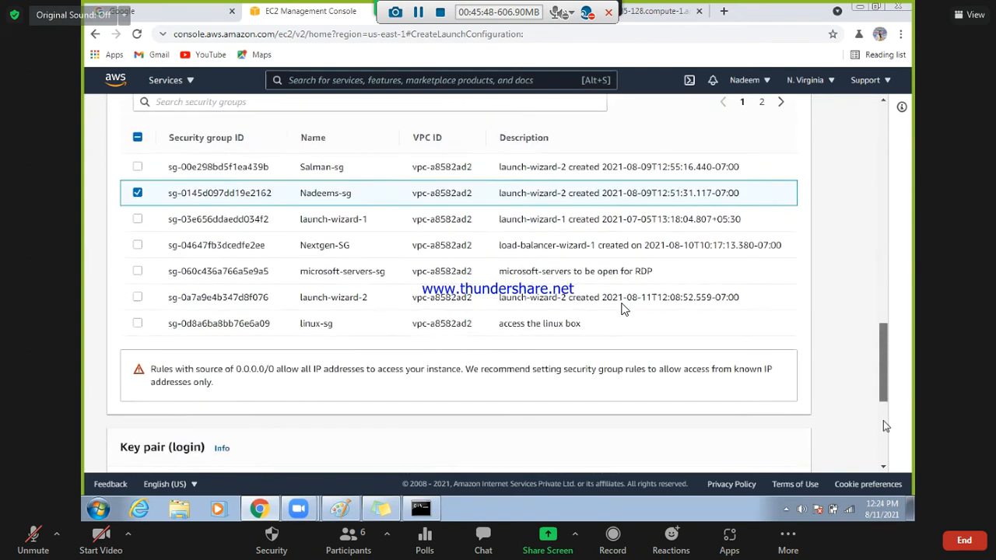
pyautogui.scroll(-4, 616, 362)
pyautogui.click(489, 311)
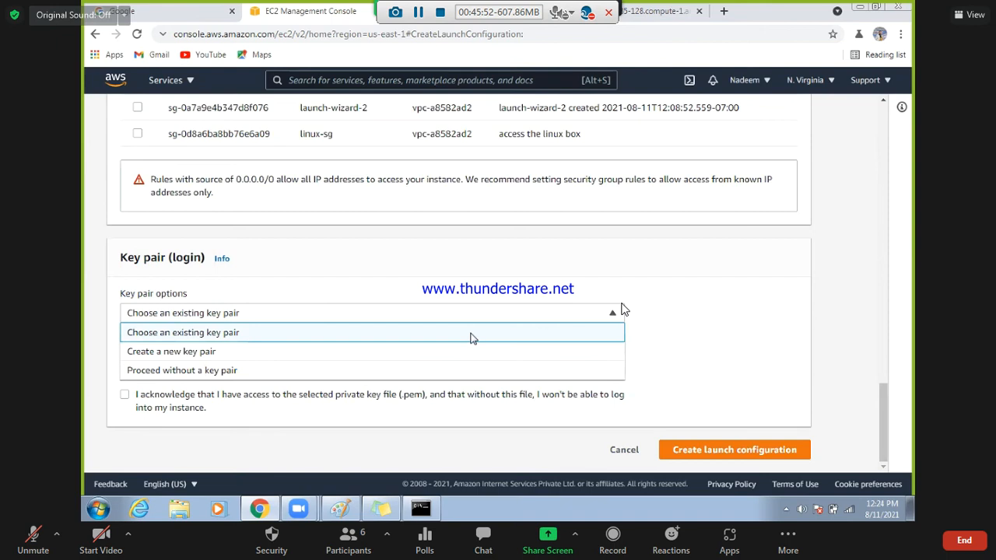
pyautogui.click(471, 335)
pyautogui.click(438, 363)
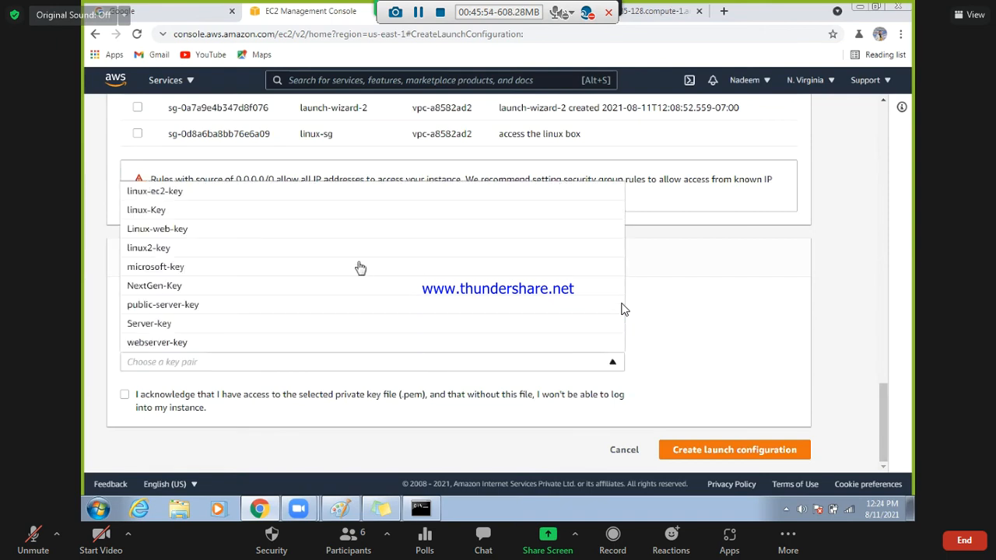
pyautogui.click(335, 230)
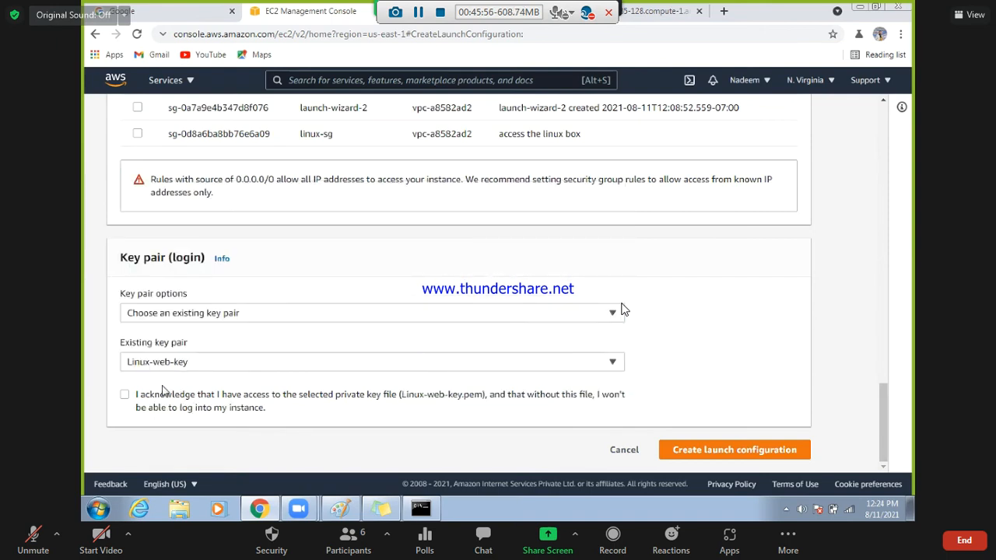
pyautogui.click(124, 395)
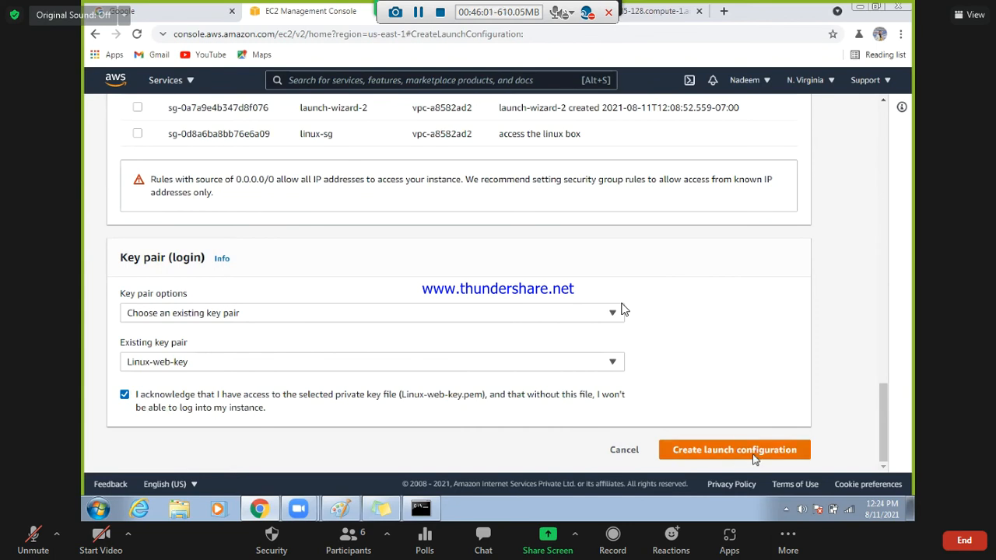
pyautogui.scroll(1, 753, 460)
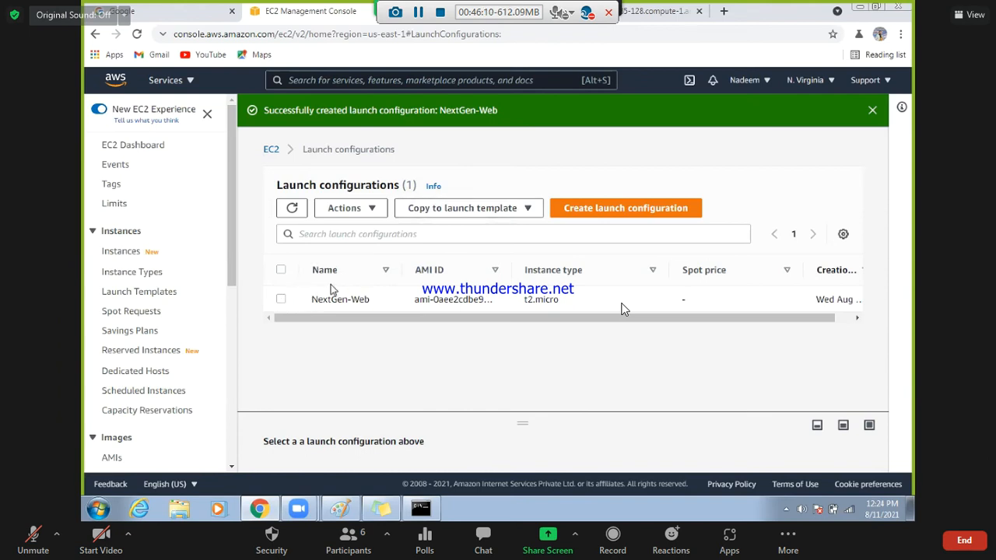
# Widen the AMI ID column of the launch configurations list and dismiss the notification.
pyautogui.moveTo(511, 271); pyautogui.dragTo(552, 272)
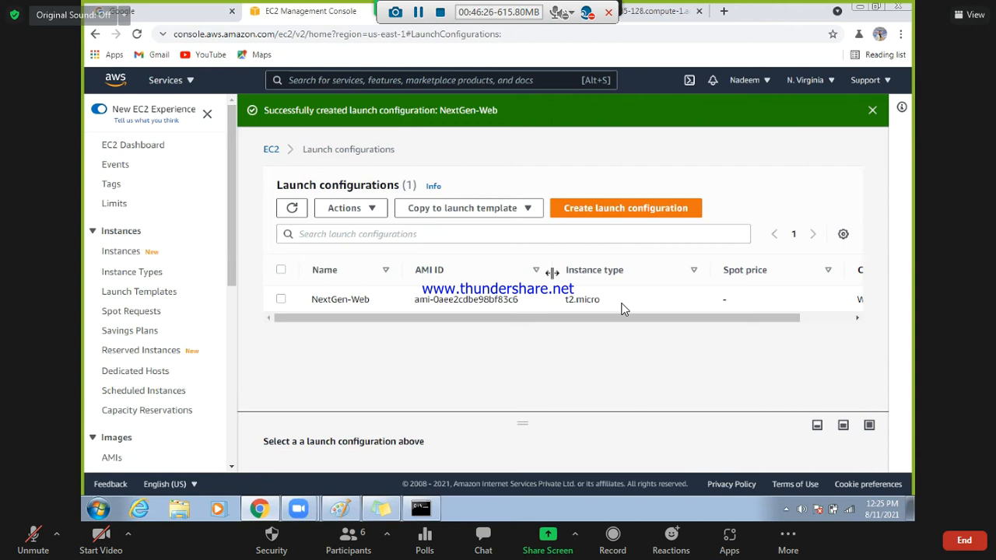
pyautogui.click(872, 112)
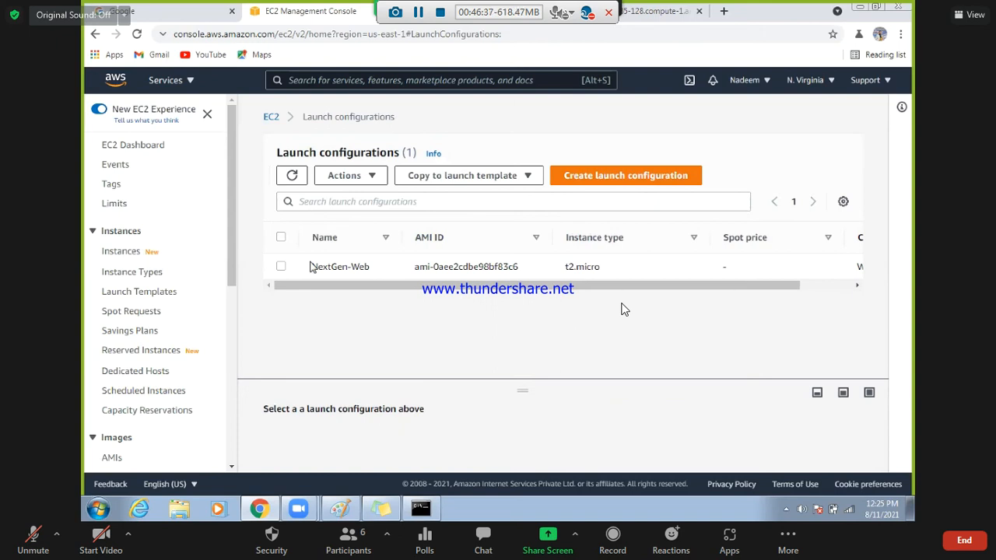
# Refresh the launch configurations list and check which actions are available for NextGen-Web.
pyautogui.click(292, 176)
pyautogui.click(282, 268)
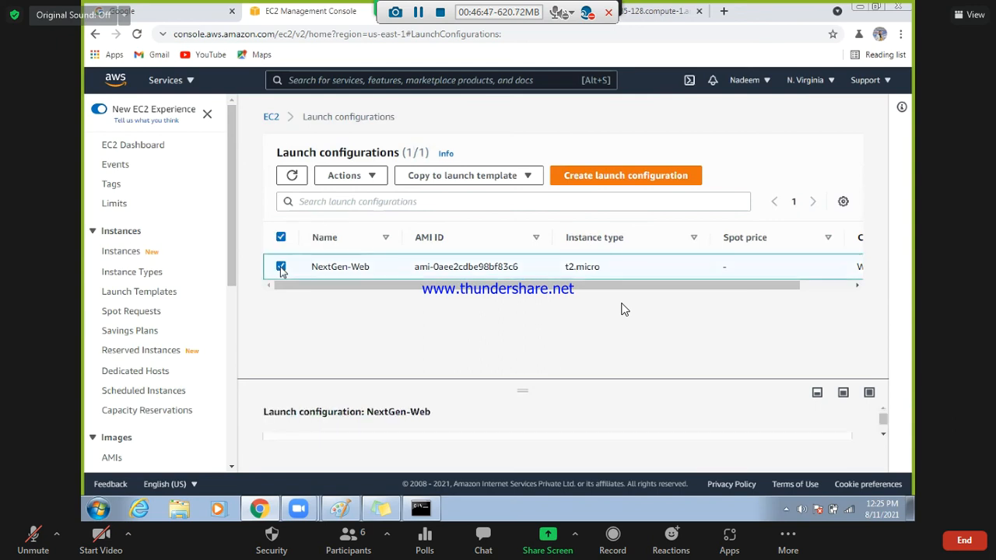
pyautogui.click(367, 178)
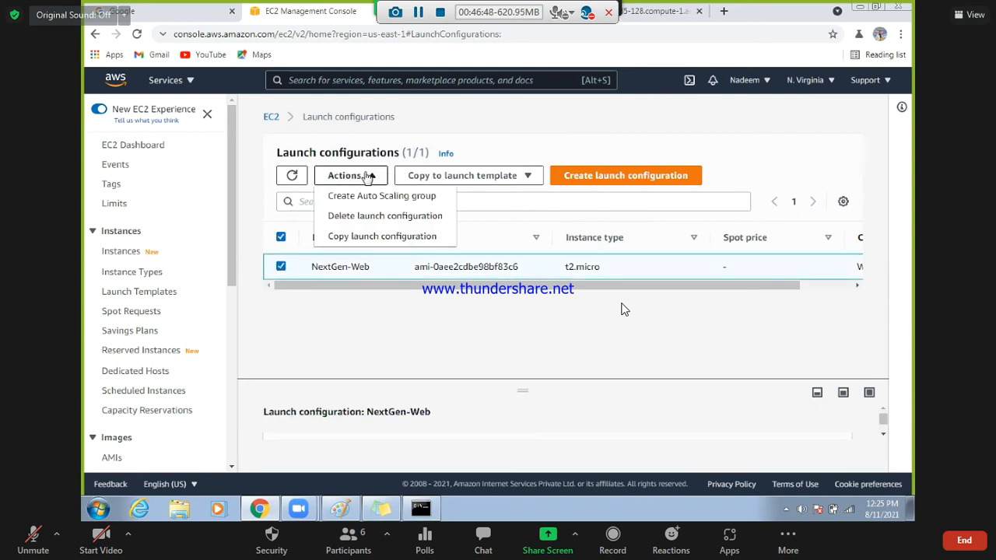
pyautogui.click(282, 268)
# Start a new Auto Scaling group and name it NextGen-Auto.
pyautogui.moveTo(234, 249); pyautogui.dragTo(230, 432)
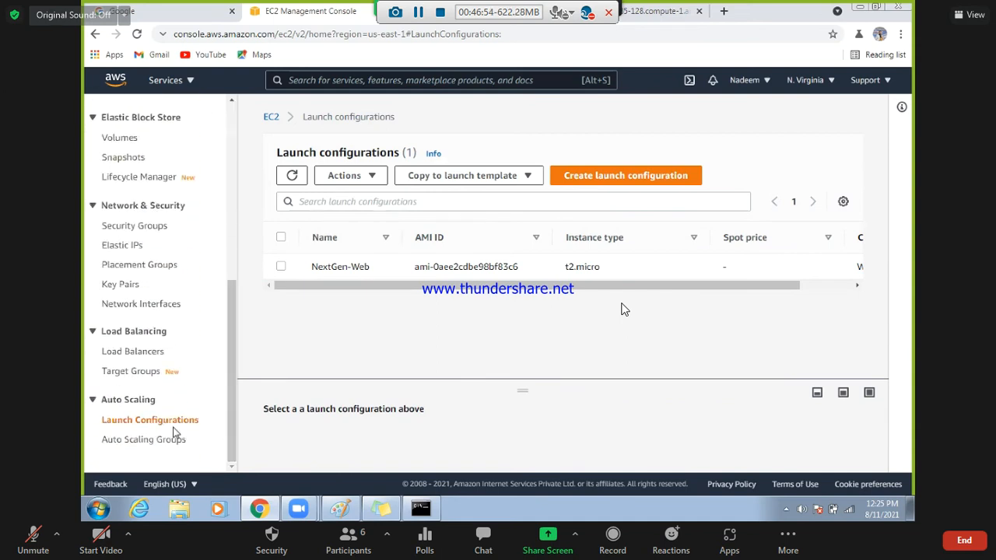
pyautogui.click(141, 441)
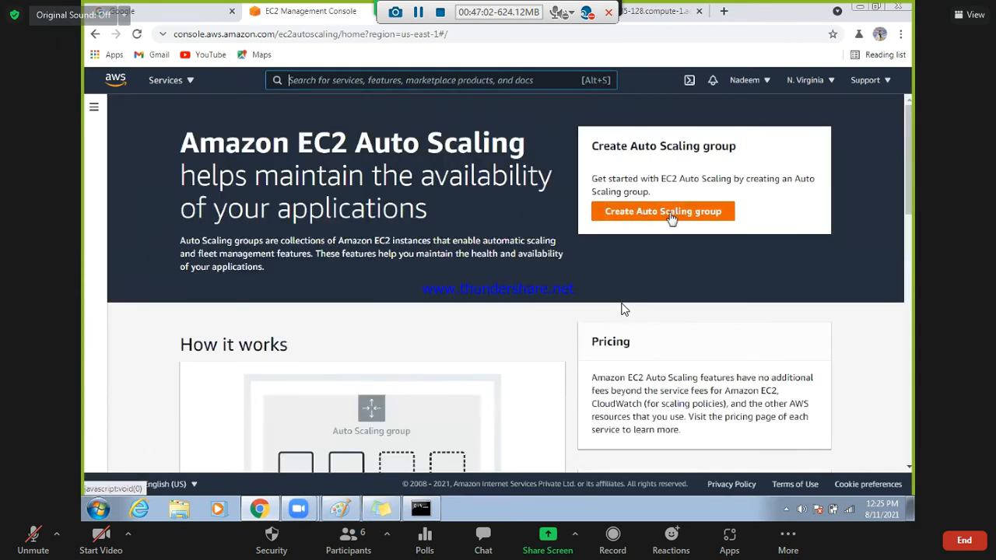
pyautogui.click(671, 216)
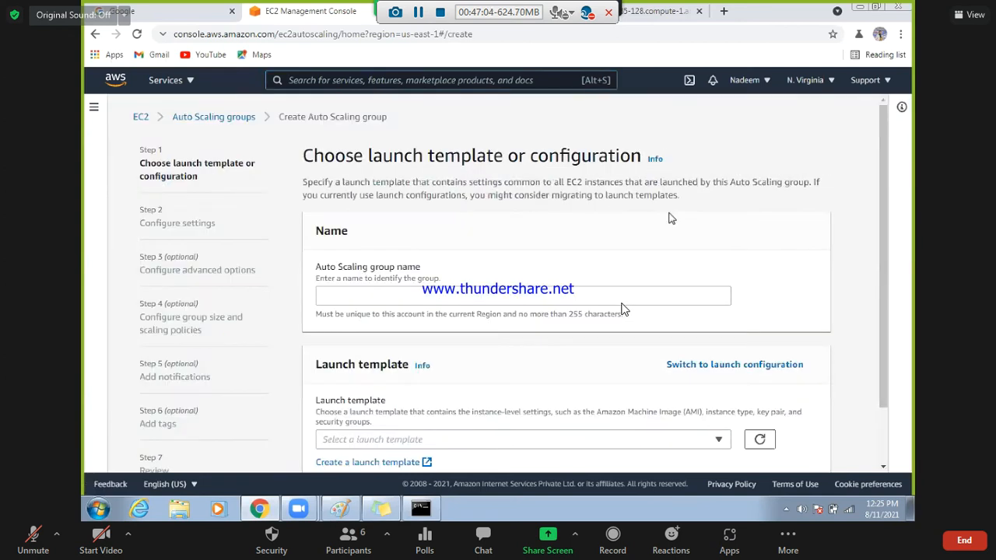
pyautogui.click(570, 295)
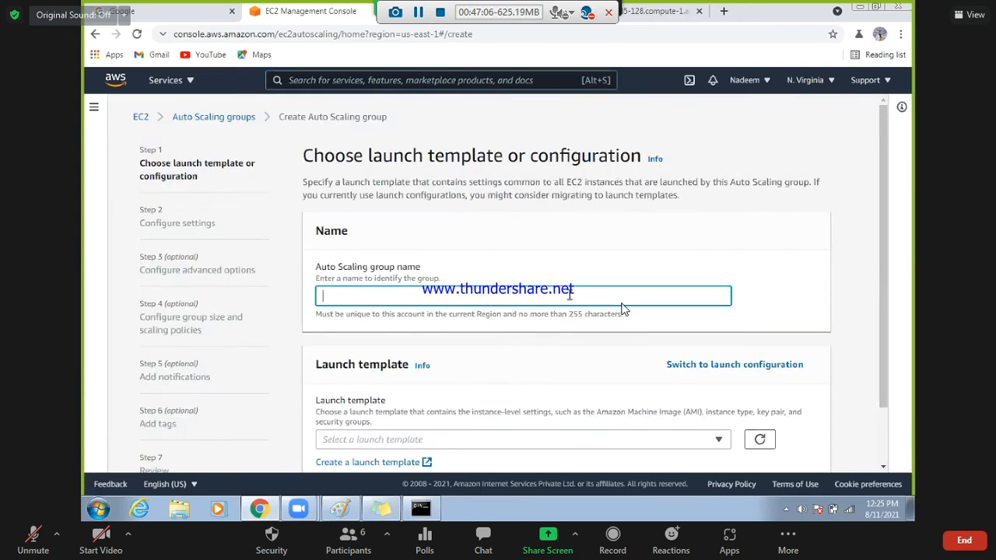
pyautogui.write('NextGen-Auto')
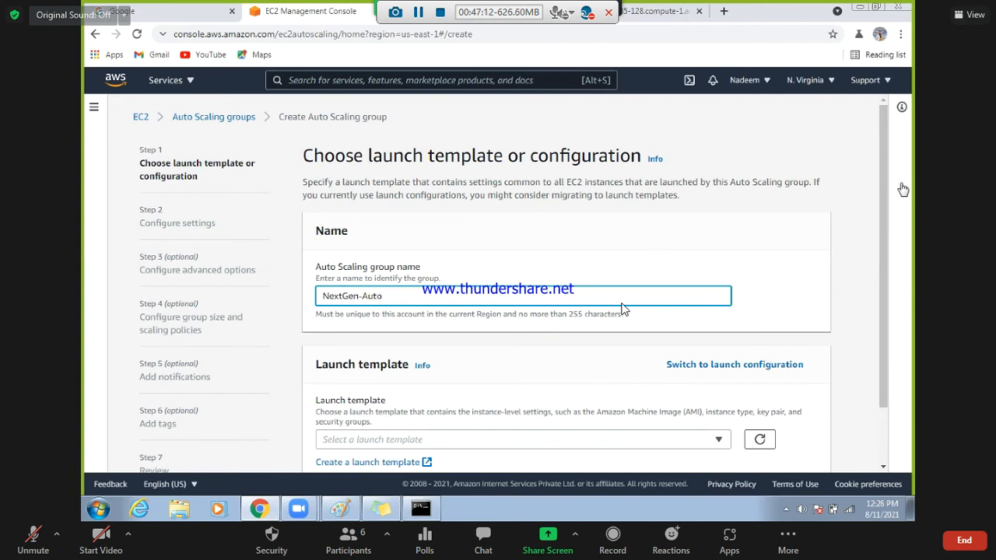
# Switch the Auto Scaling group from a launch template to a launch configuration and select NextGen-Web.
pyautogui.scroll(-1, 892, 302)
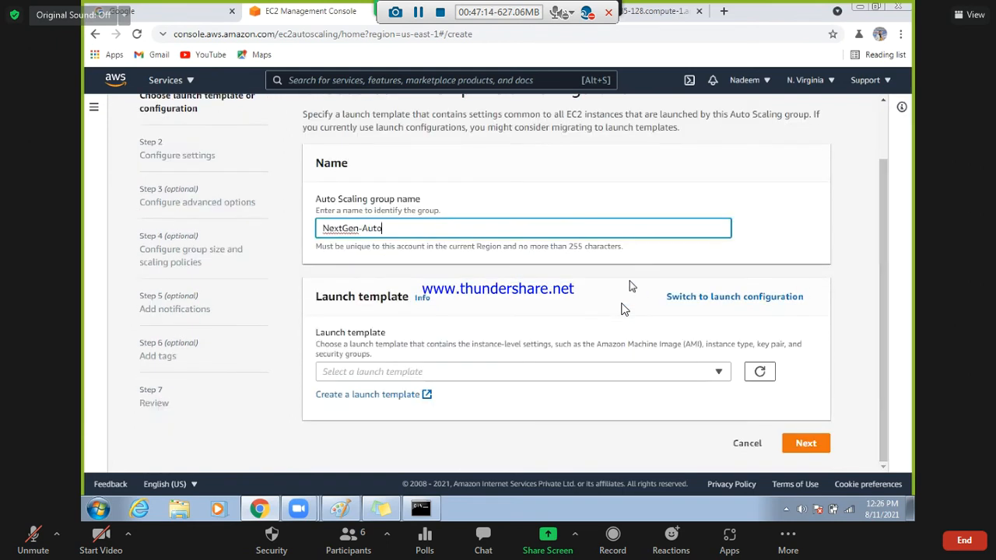
pyautogui.click(718, 372)
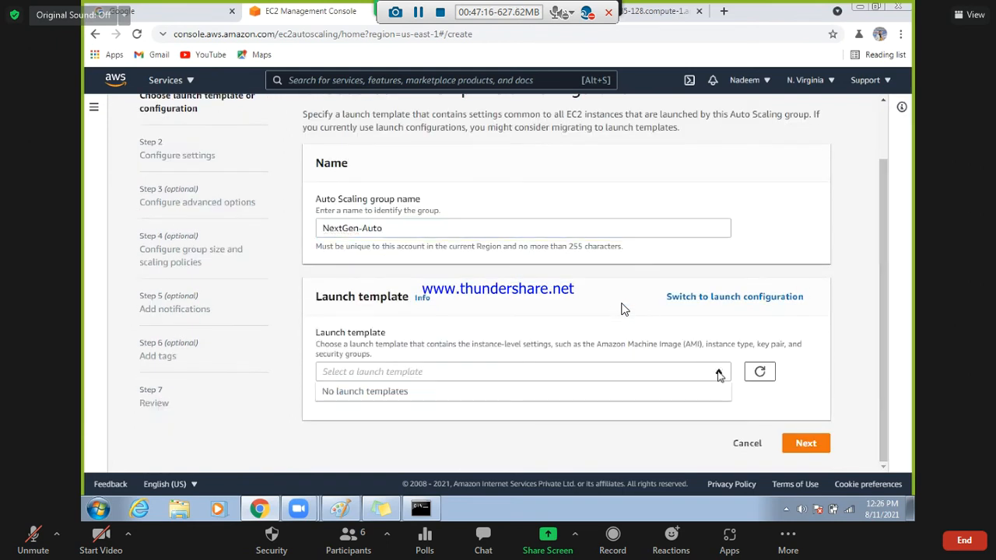
pyautogui.click(665, 322)
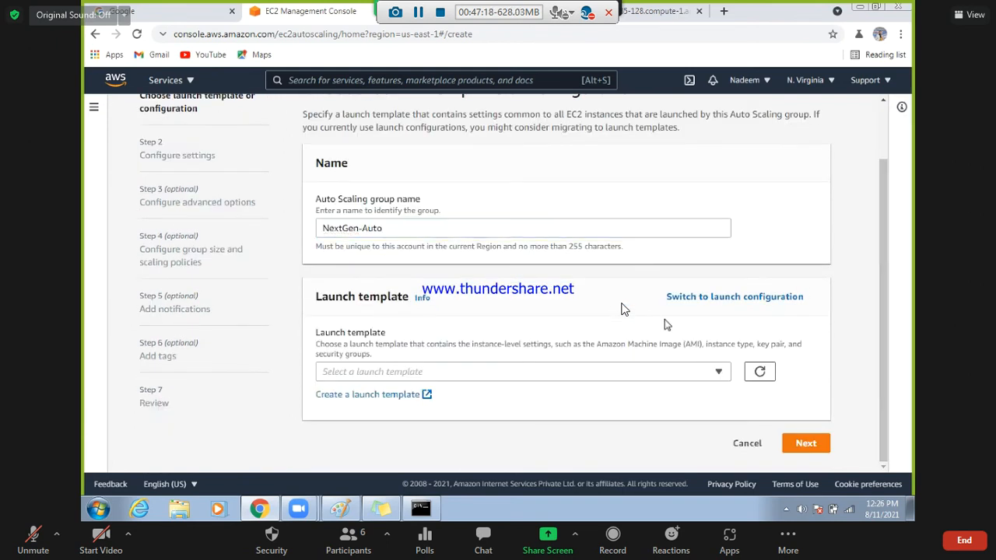
pyautogui.click(724, 299)
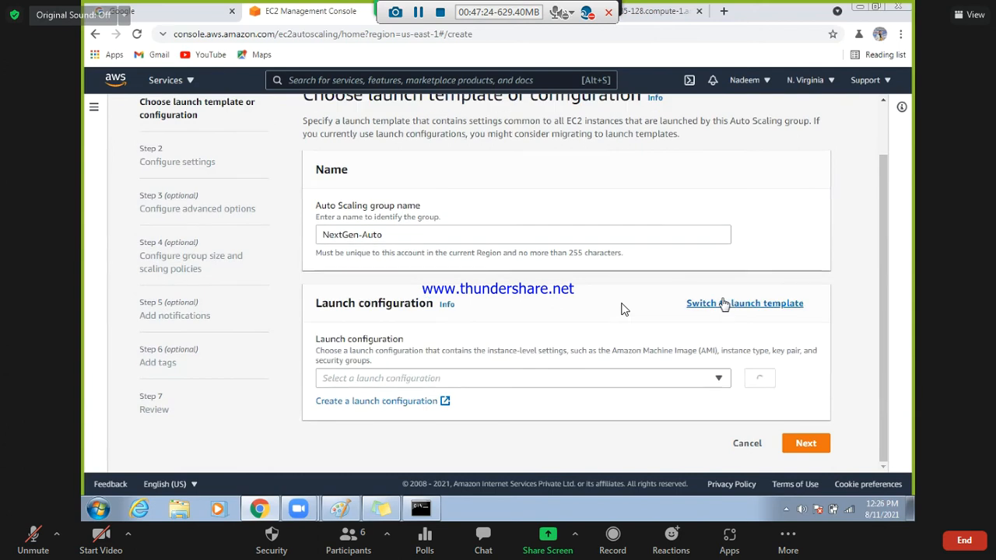
pyautogui.click(719, 382)
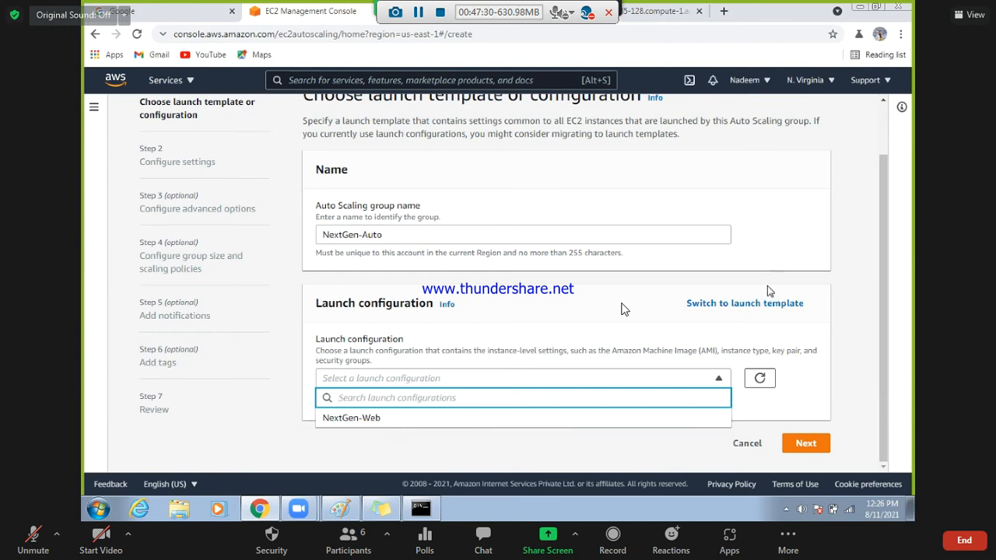
pyautogui.click(418, 421)
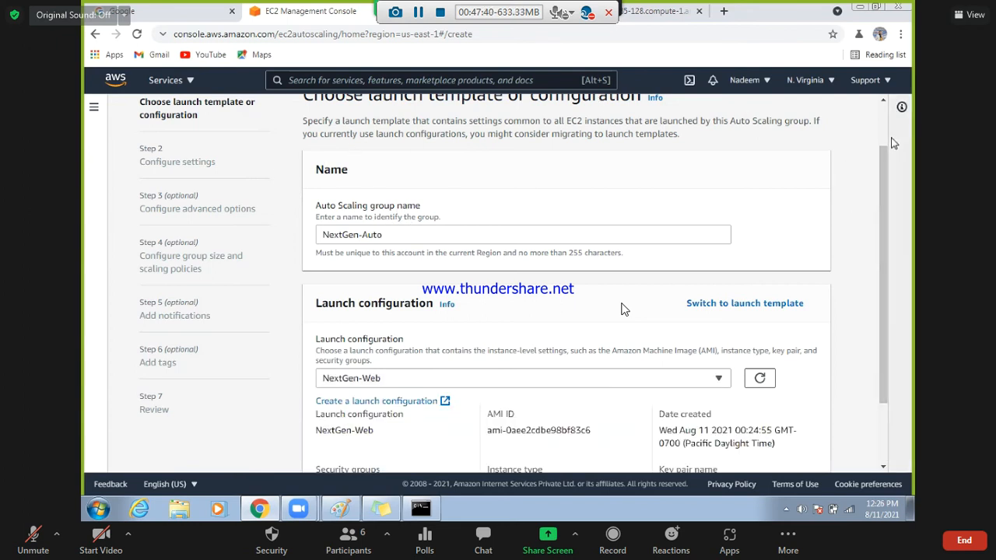
# Review the group name and launch configuration details, and continue to the group's settings.
pyautogui.moveTo(882, 166); pyautogui.dragTo(882, 142)
pyautogui.moveTo(884, 204); pyautogui.dragTo(881, 246)
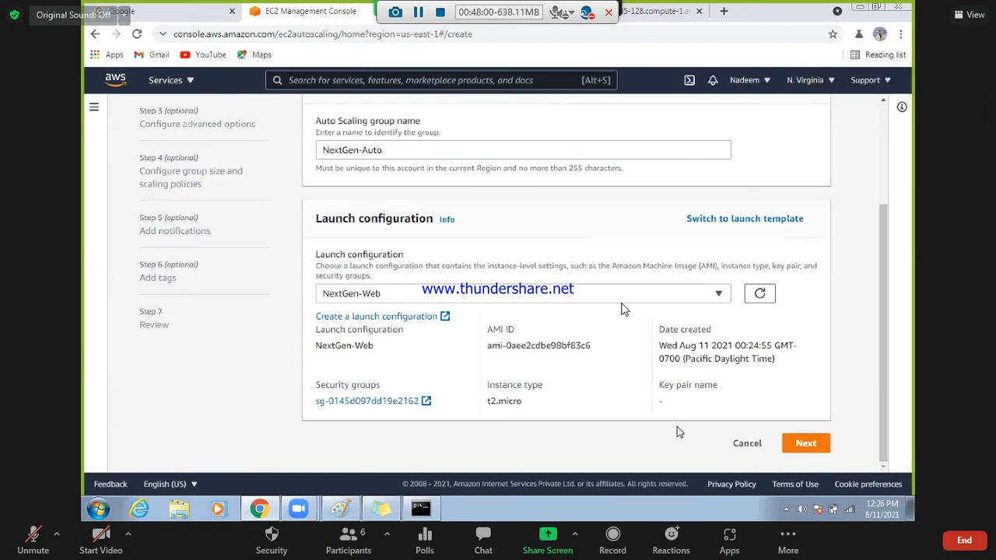
pyautogui.moveTo(882, 242); pyautogui.dragTo(884, 124)
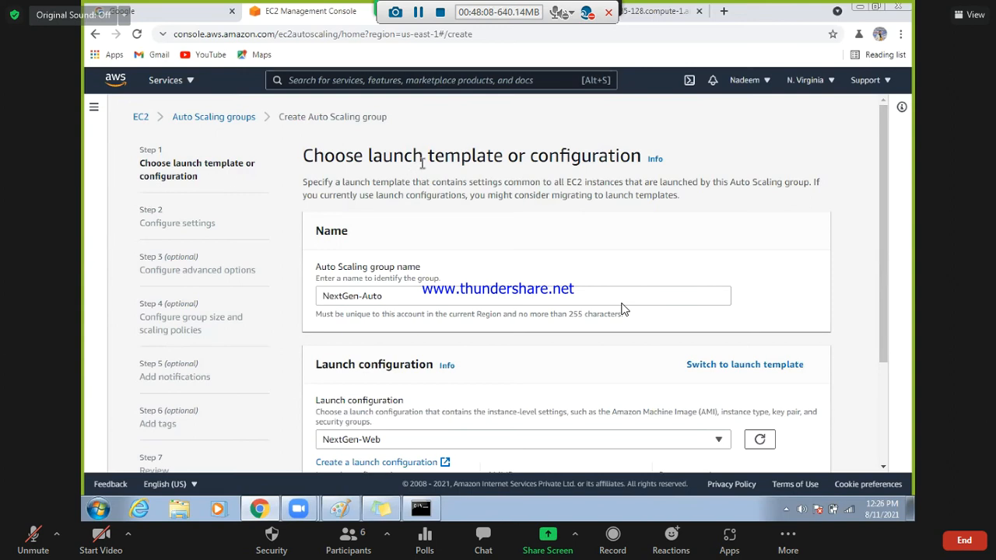
pyautogui.moveTo(884, 186); pyautogui.dragTo(885, 307)
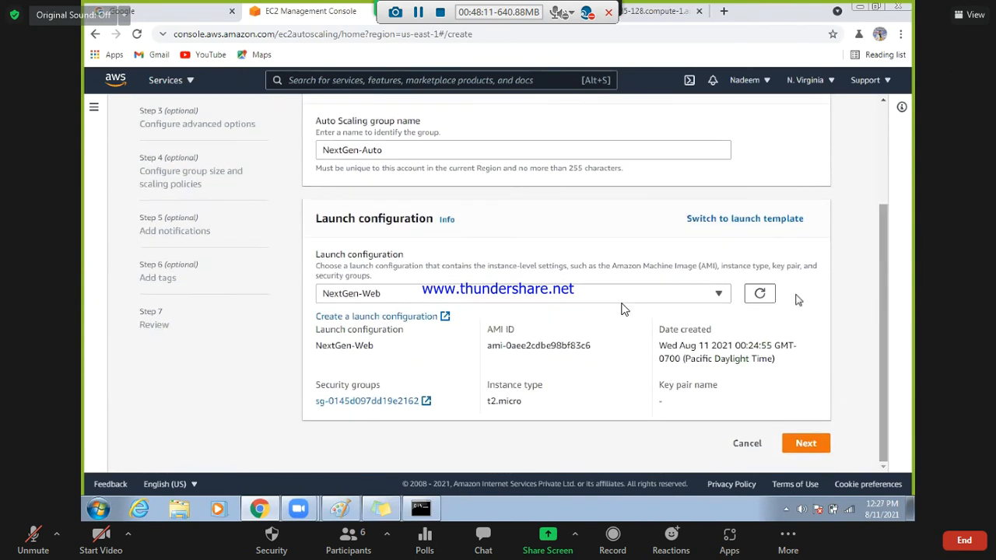
pyautogui.click(805, 444)
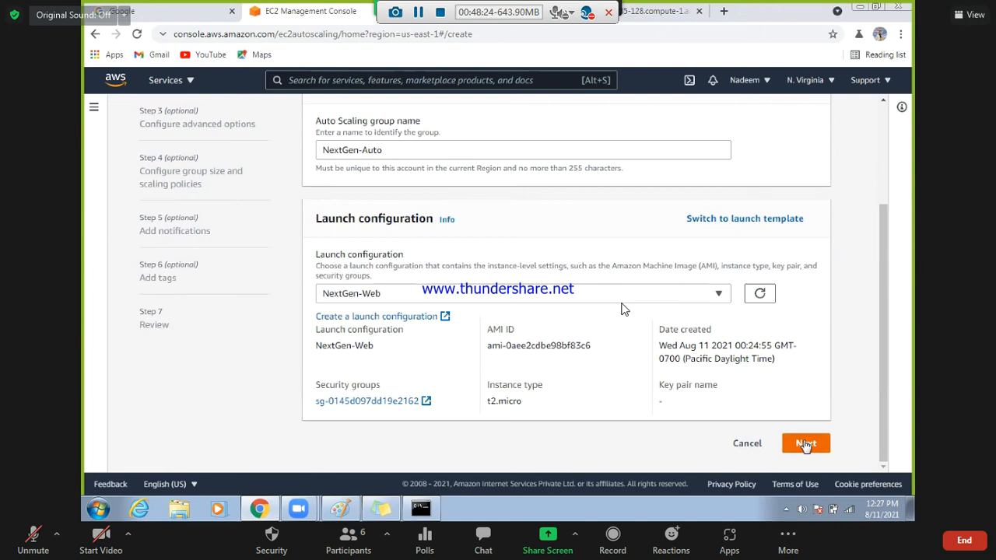
# Open the group's network settings and select the us-east-1a and us-east-1b subnets in the default VPC.
pyautogui.click(806, 444)
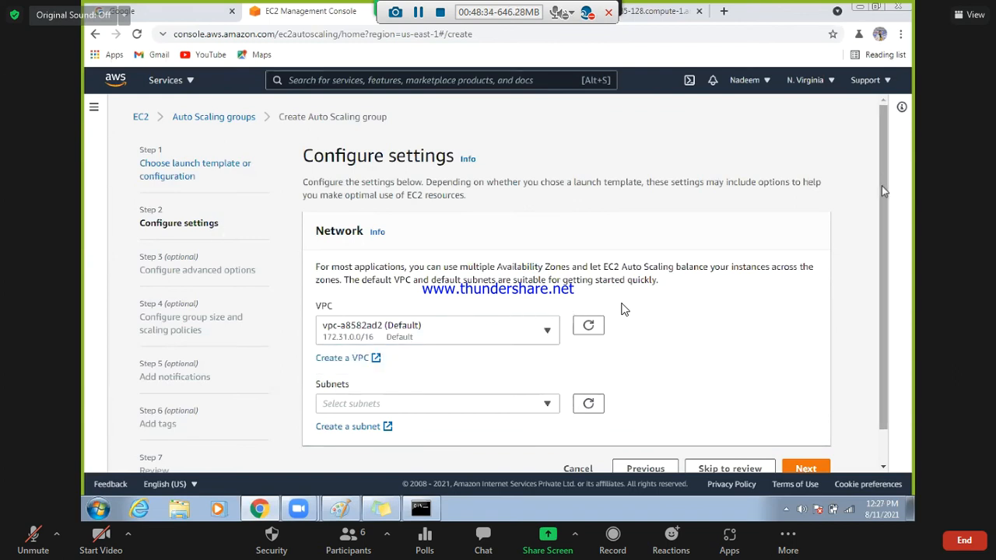
pyautogui.scroll(-1, 890, 231)
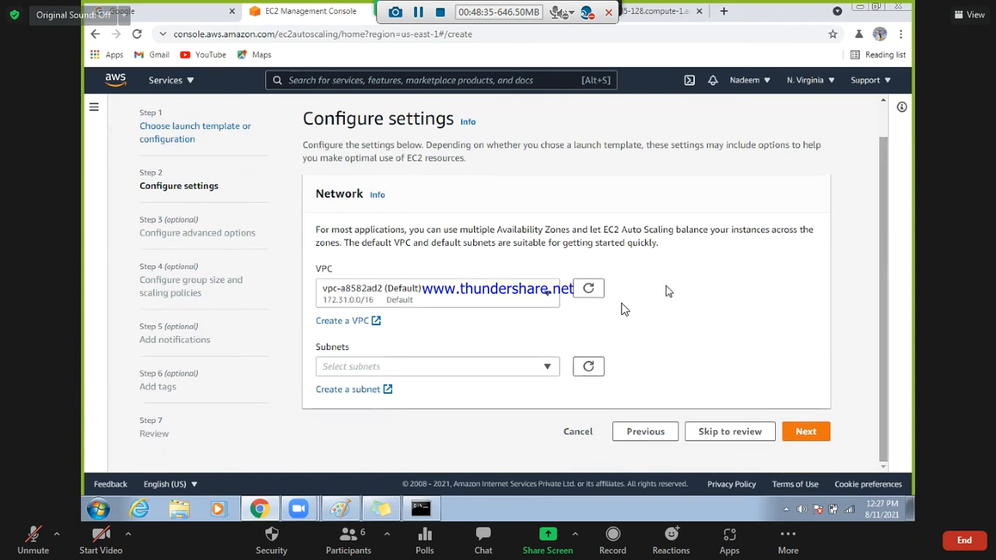
pyautogui.click(534, 368)
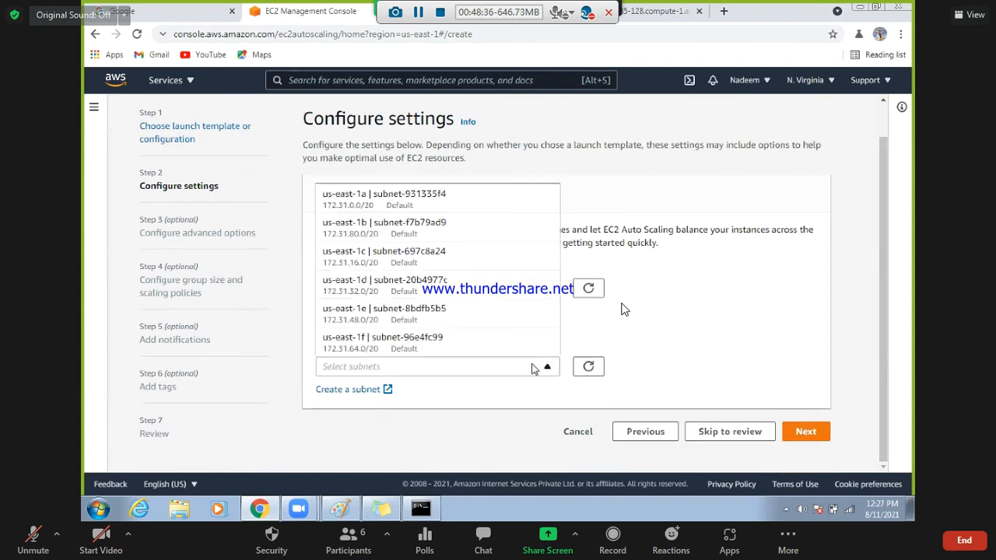
pyautogui.click(443, 206)
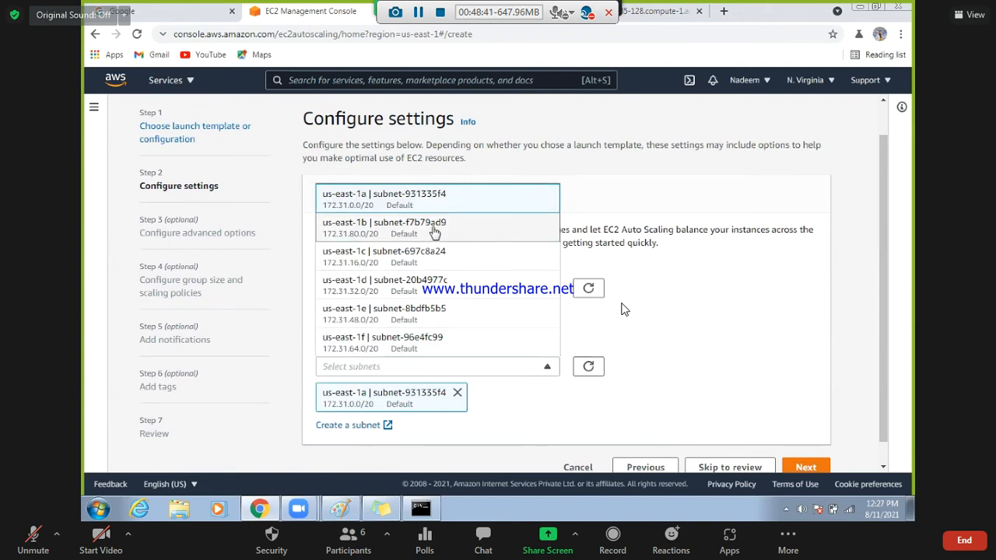
pyautogui.click(435, 234)
pyautogui.click(727, 350)
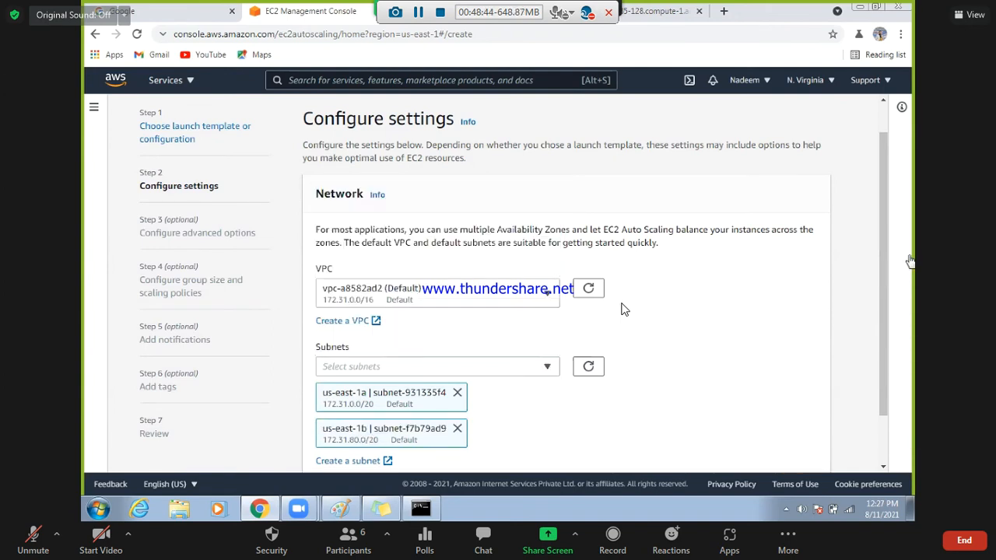
# Remove the us-east-1b subnet from the selection and continue to the advanced options.
pyautogui.scroll(-2, 882, 279)
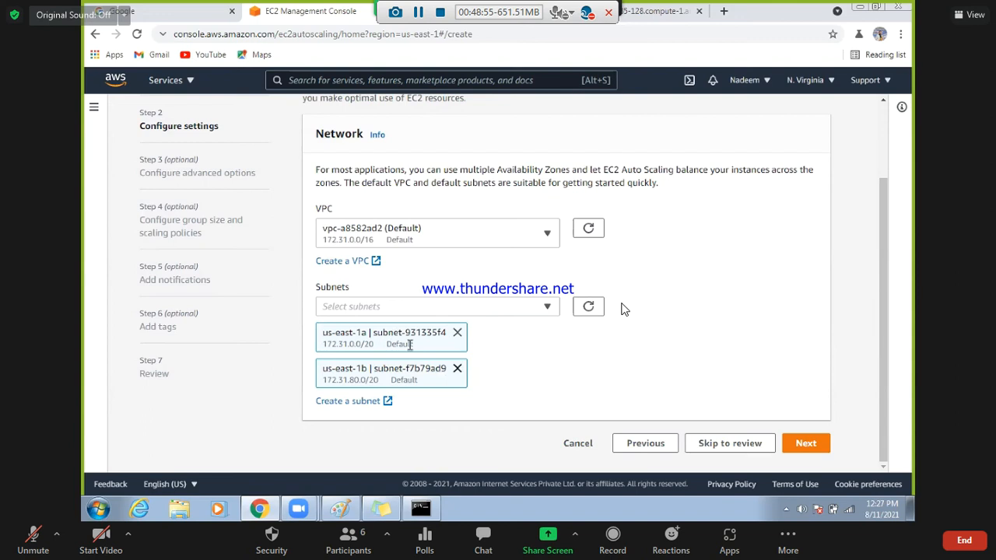
pyautogui.click(457, 371)
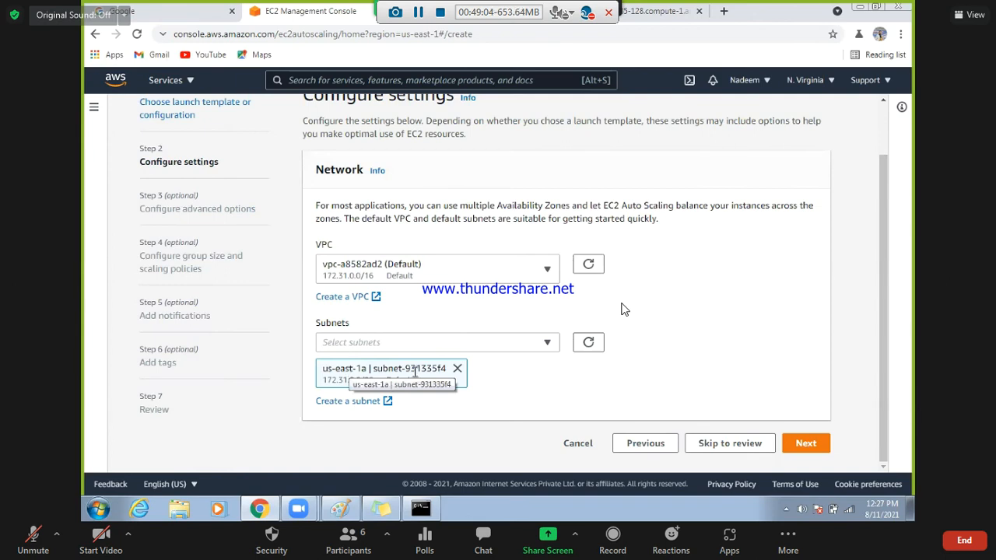
pyautogui.click(804, 443)
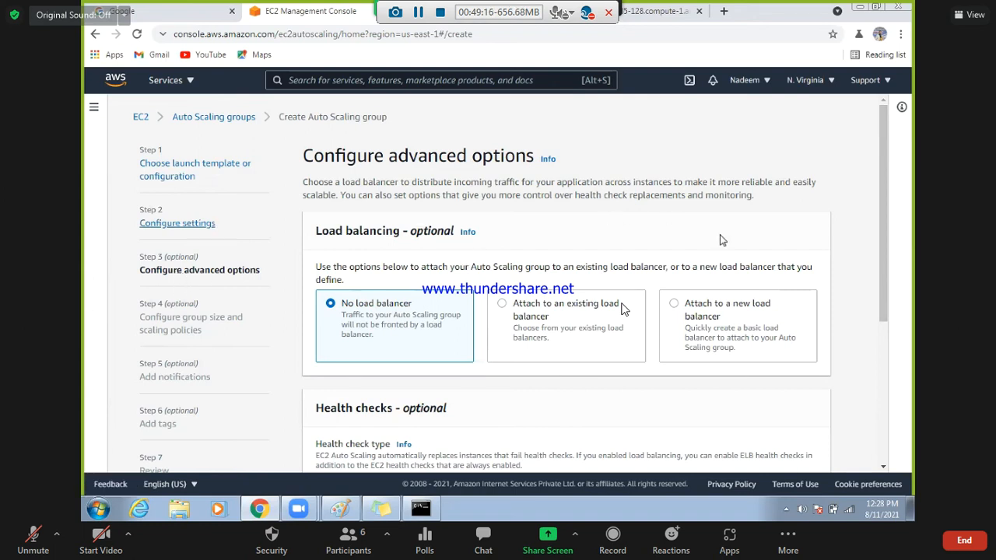
# Review the load balancing and health check options, enable CloudWatch group metrics collection, and continue to the group size settings.
pyautogui.moveTo(882, 200); pyautogui.dragTo(883, 263)
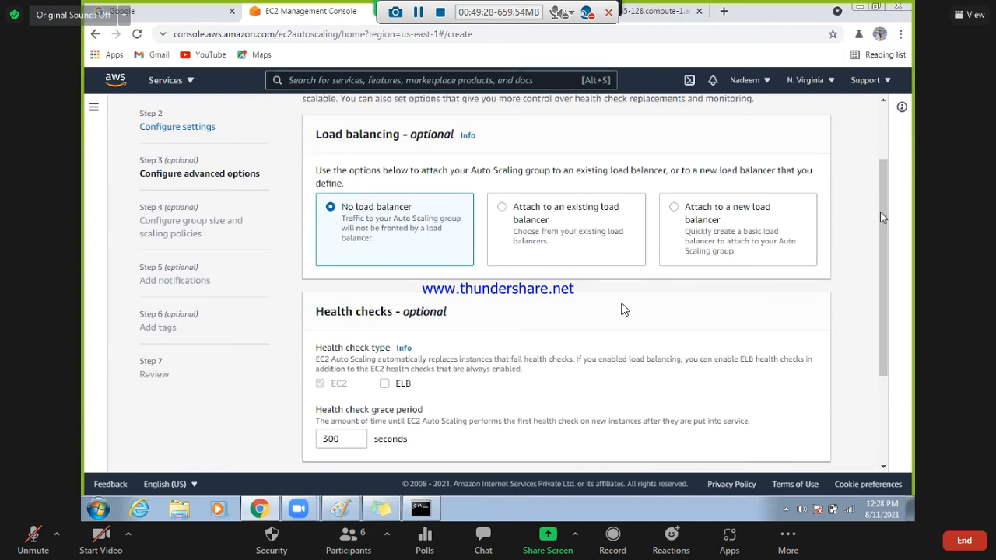
pyautogui.moveTo(884, 219); pyautogui.dragTo(888, 295)
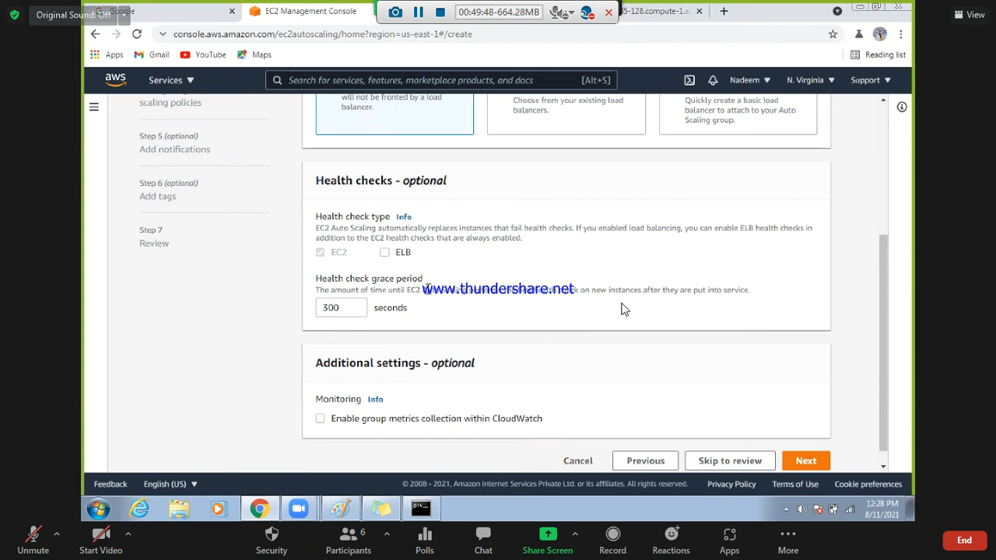
pyautogui.moveTo(454, 289); pyautogui.dragTo(724, 290)
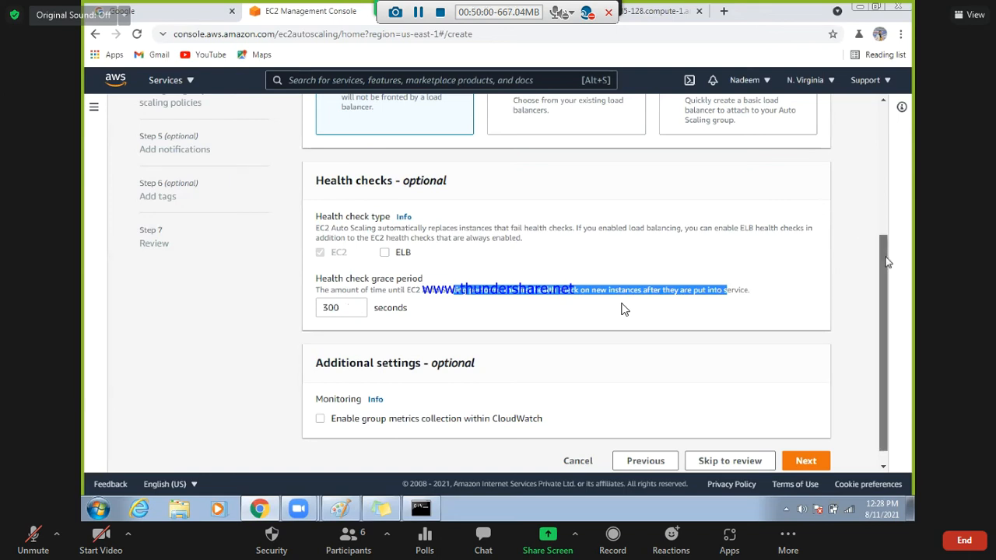
pyautogui.scroll(-1, 887, 262)
pyautogui.click(427, 372)
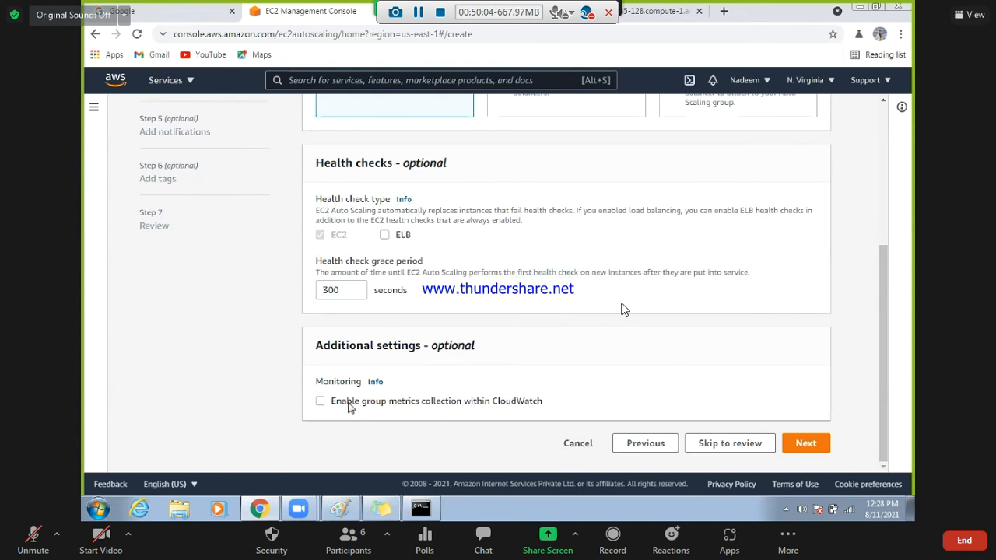
pyautogui.click(320, 402)
pyautogui.click(806, 443)
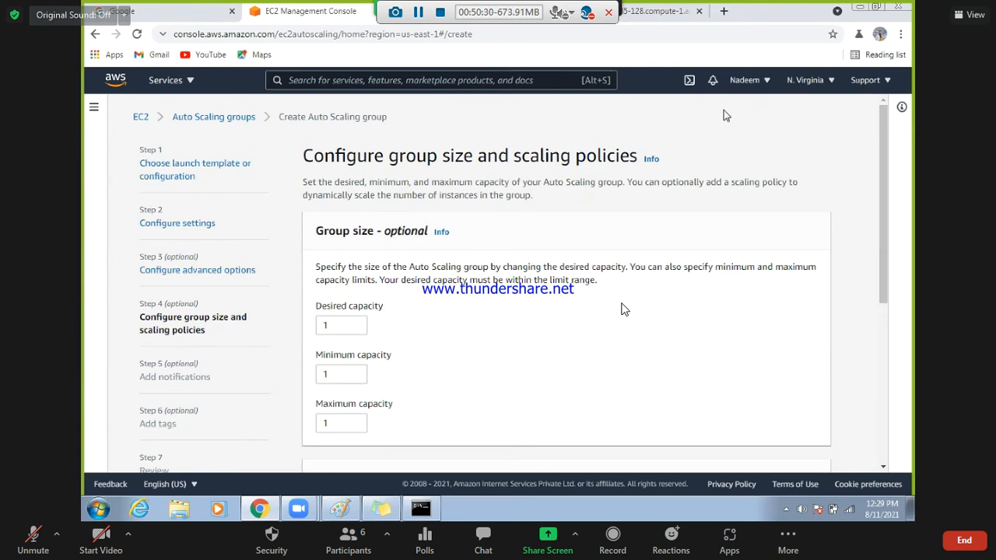
# Set the group's desired capacity to 2 and its maximum capacity to 4.
pyautogui.moveTo(883, 148); pyautogui.dragTo(880, 169)
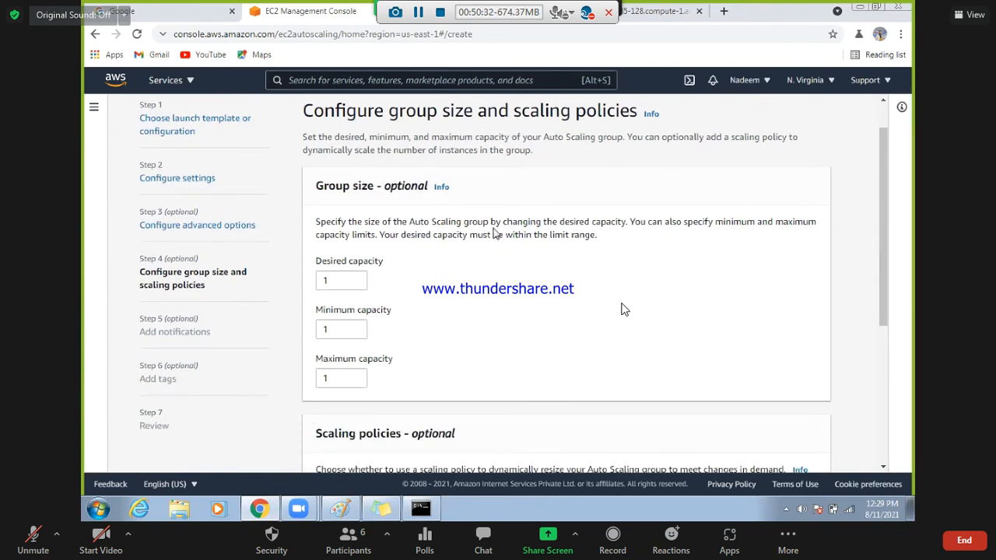
pyautogui.click(355, 278)
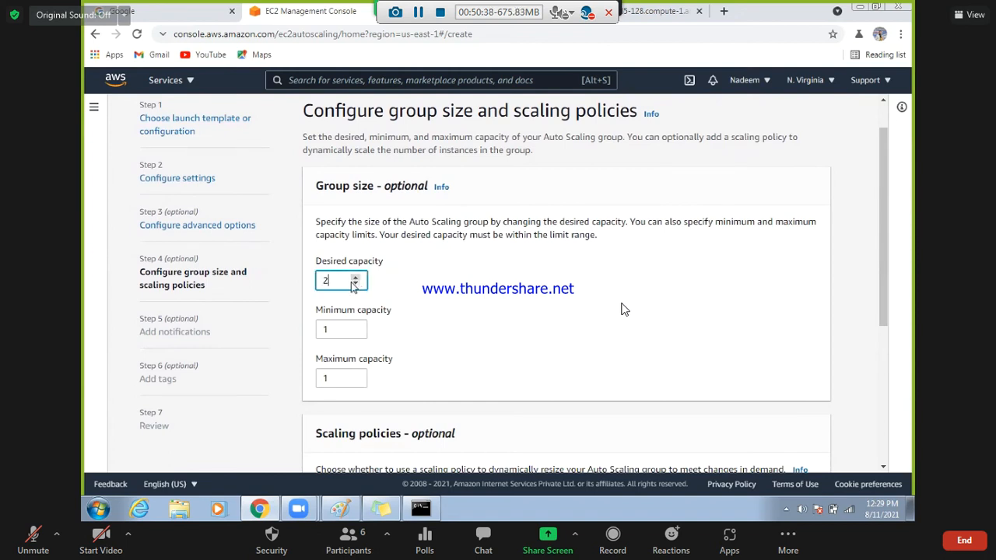
pyautogui.click(334, 379)
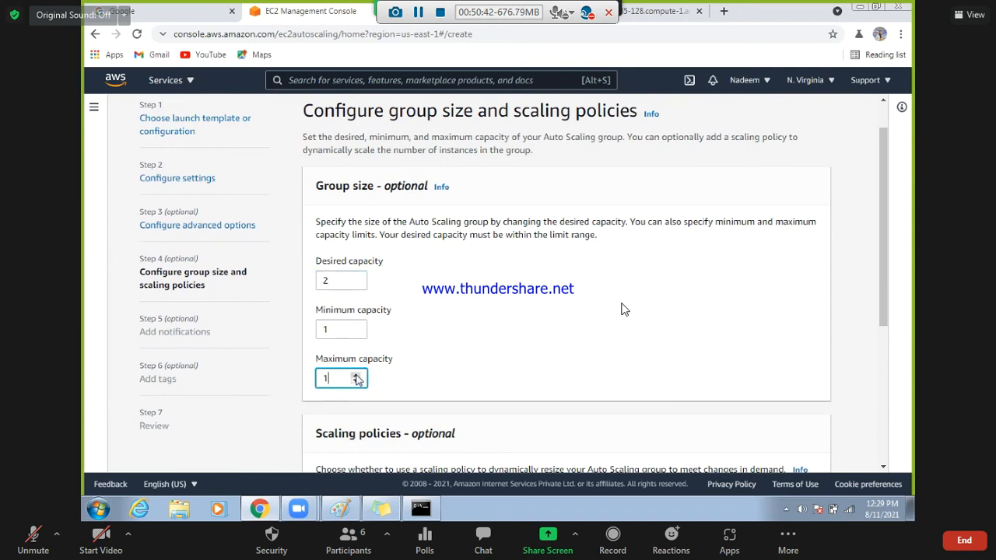
pyautogui.click(357, 375)
pyautogui.click(491, 340)
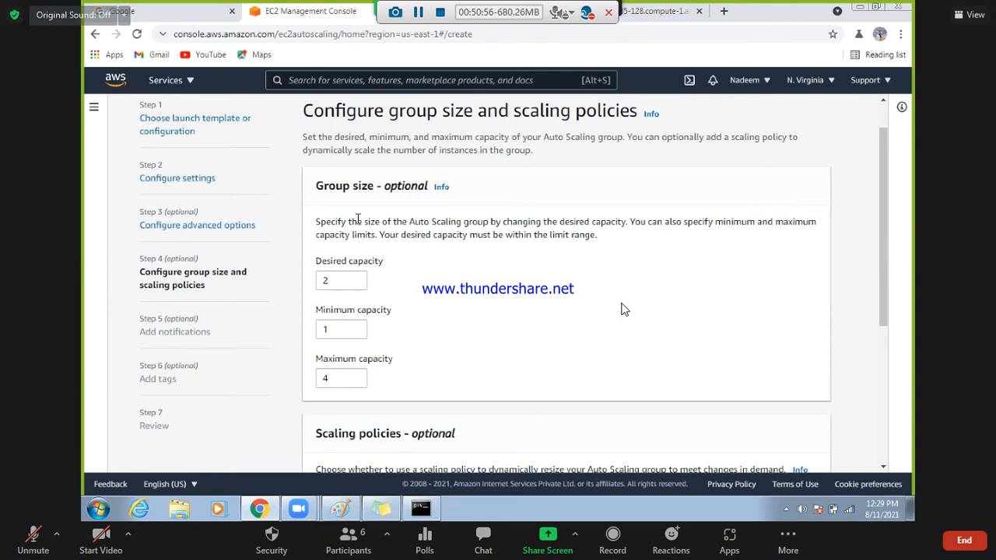
pyautogui.moveTo(381, 236); pyautogui.dragTo(597, 236)
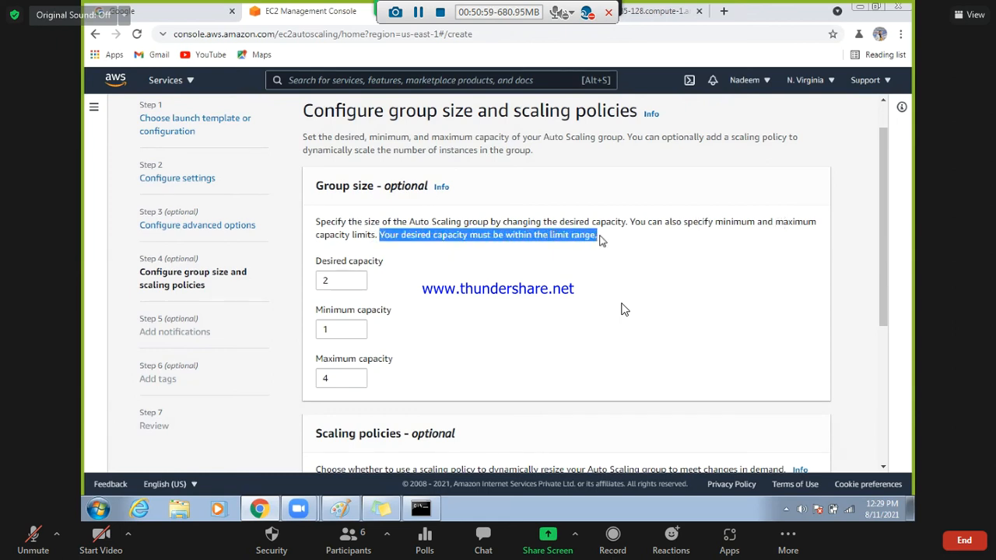
pyautogui.click(502, 303)
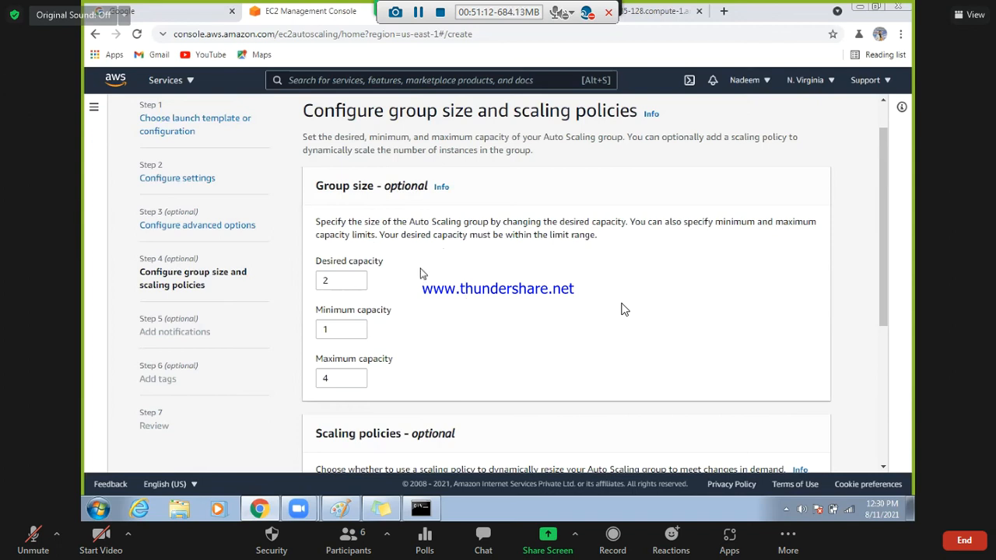
# Try a maximum capacity of 13 for the group.
pyautogui.click(357, 375)
pyautogui.press('BackSpace')
pyautogui.write('13')
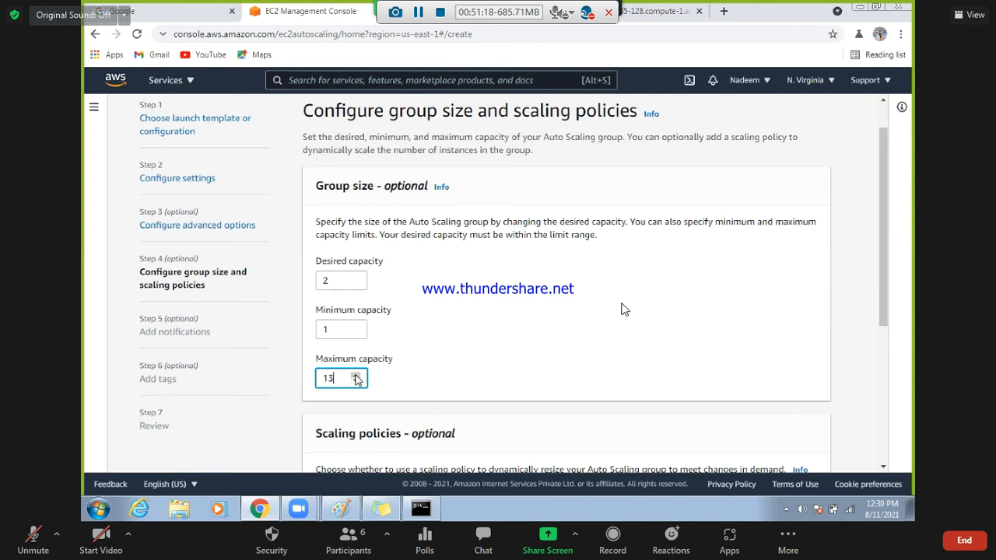
pyautogui.click(478, 480)
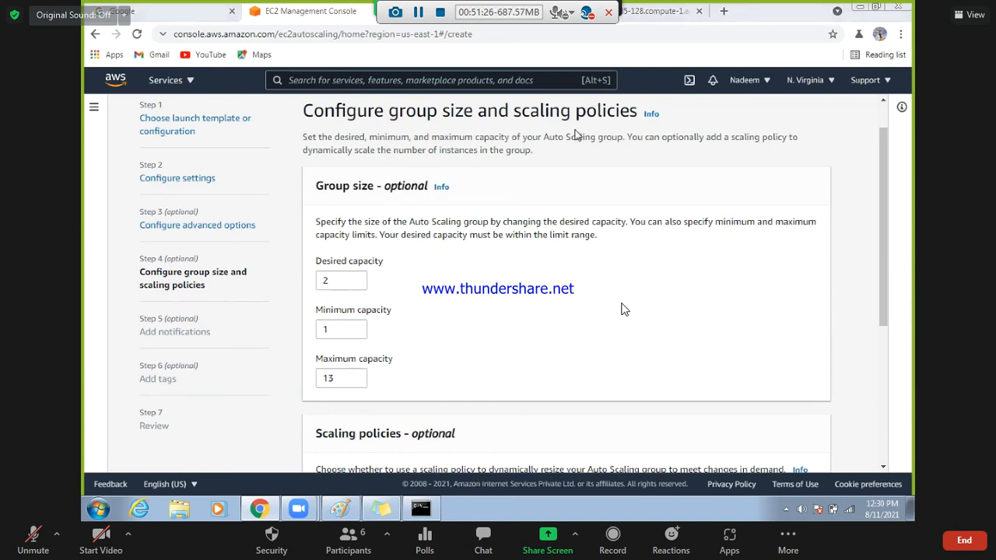
# Set the maximum capacity to 4 and continue to the notifications, leaving the scaling policy at None.
pyautogui.click(356, 381)
pyautogui.hotkey('ctrl', 'a')
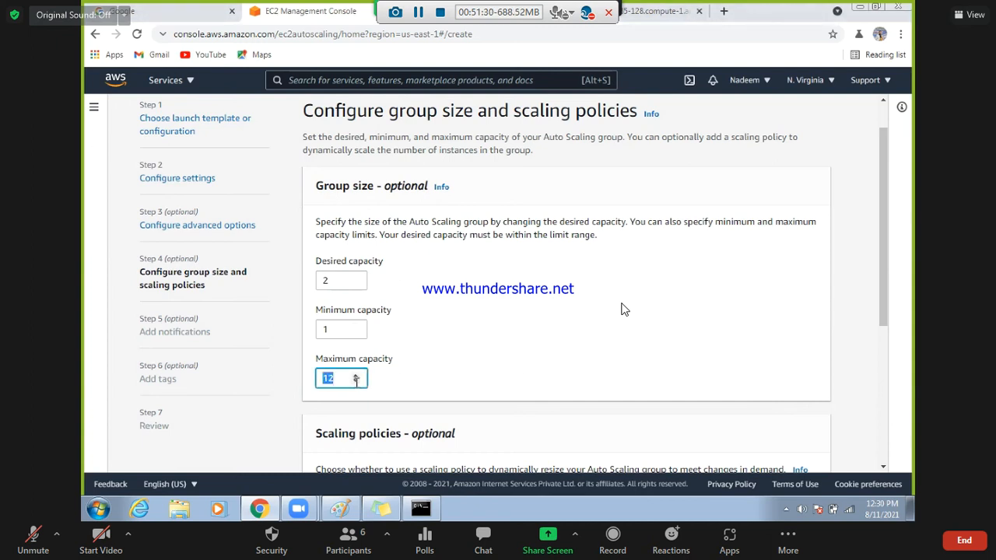
pyautogui.write('6')
pyautogui.click(504, 299)
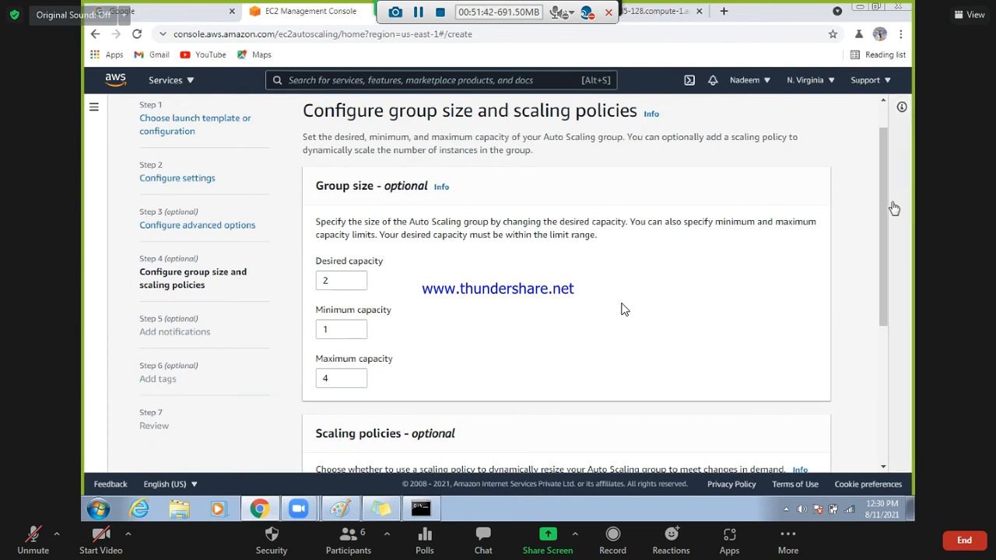
pyautogui.moveTo(882, 224); pyautogui.dragTo(883, 363)
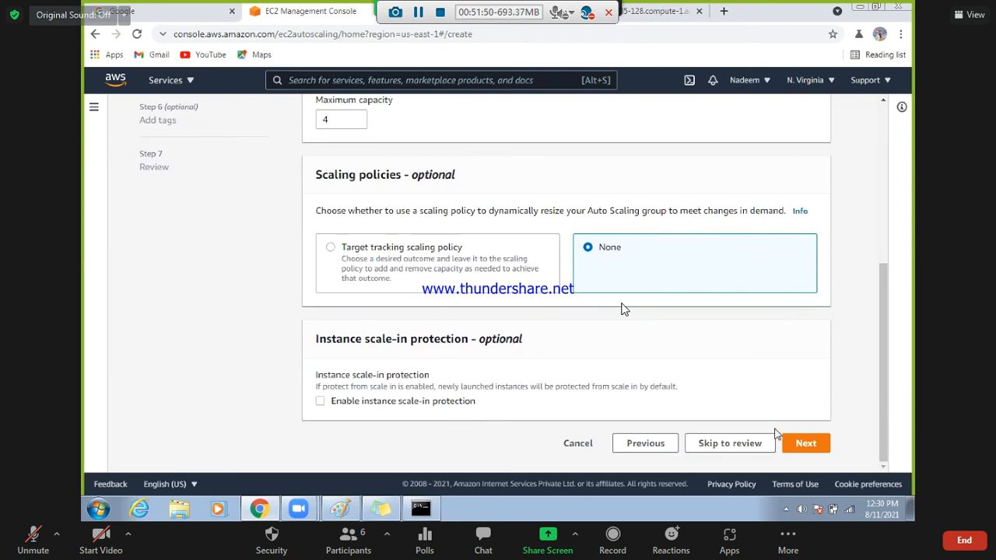
pyautogui.click(809, 449)
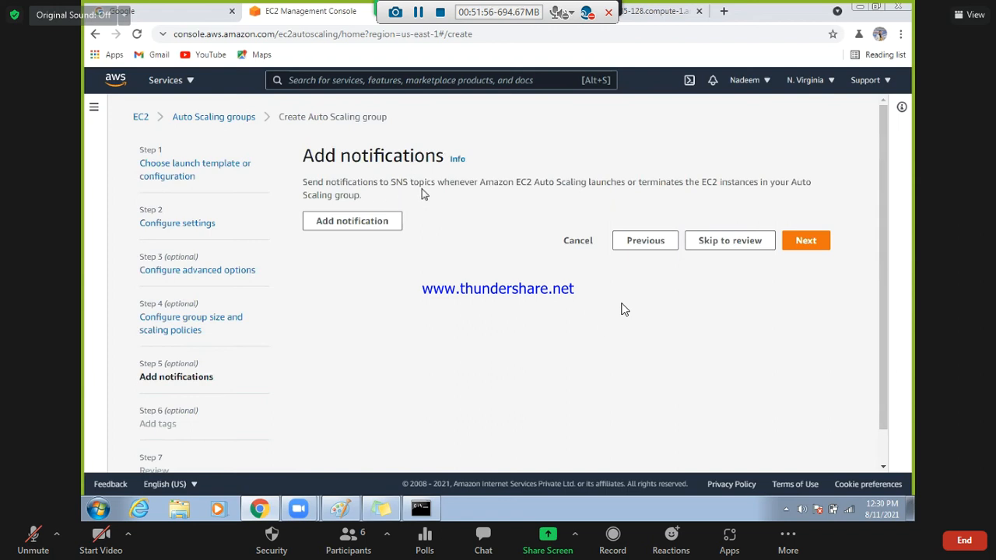
# Add a notification that uses the Billing_Alarm SNS topic for all four event types, and continue to the tags.
pyautogui.click(376, 220)
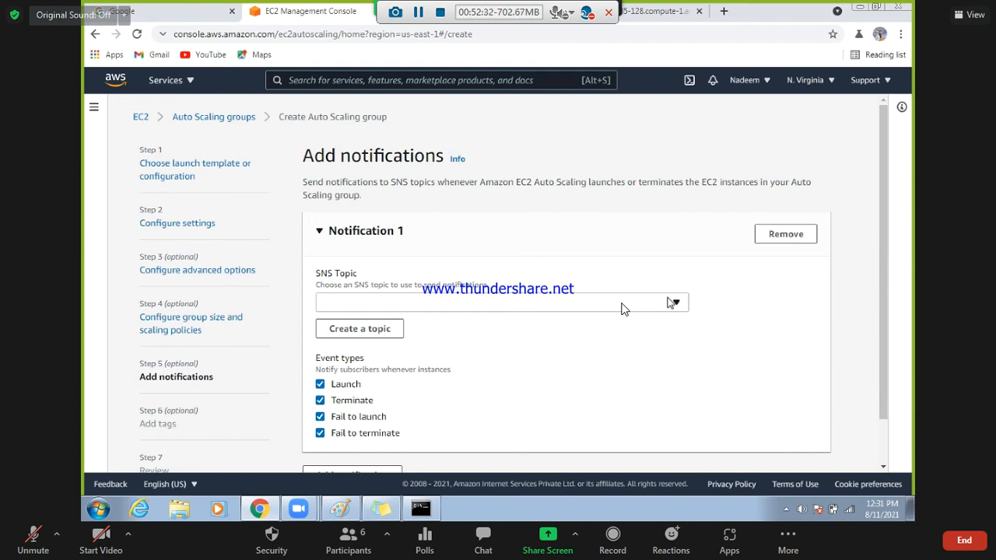
pyautogui.click(654, 304)
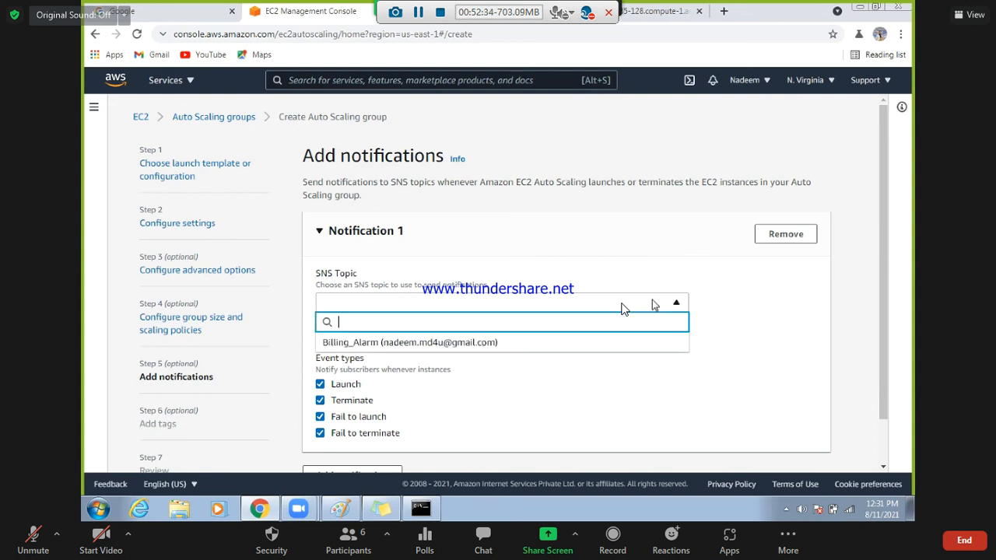
pyautogui.click(516, 345)
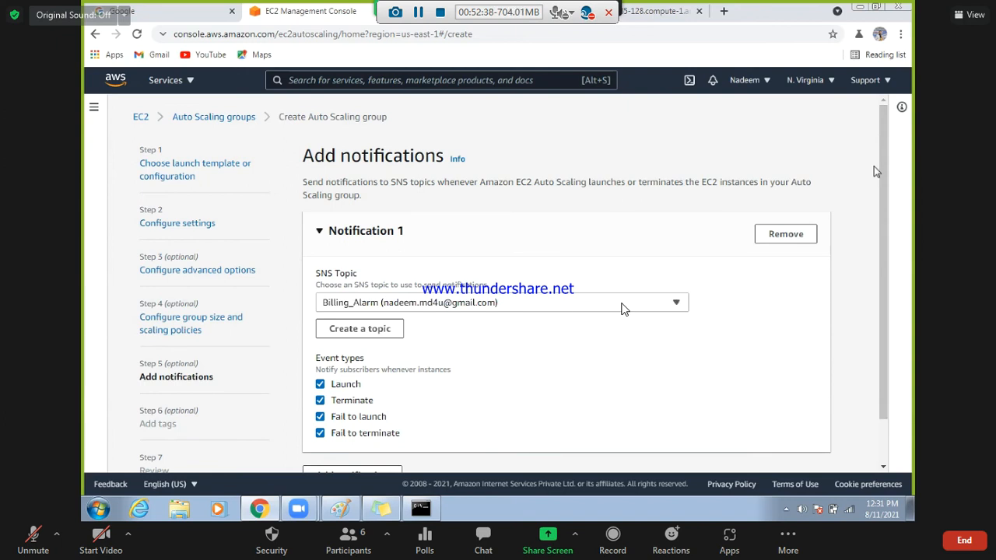
pyautogui.moveTo(883, 189); pyautogui.dragTo(883, 251)
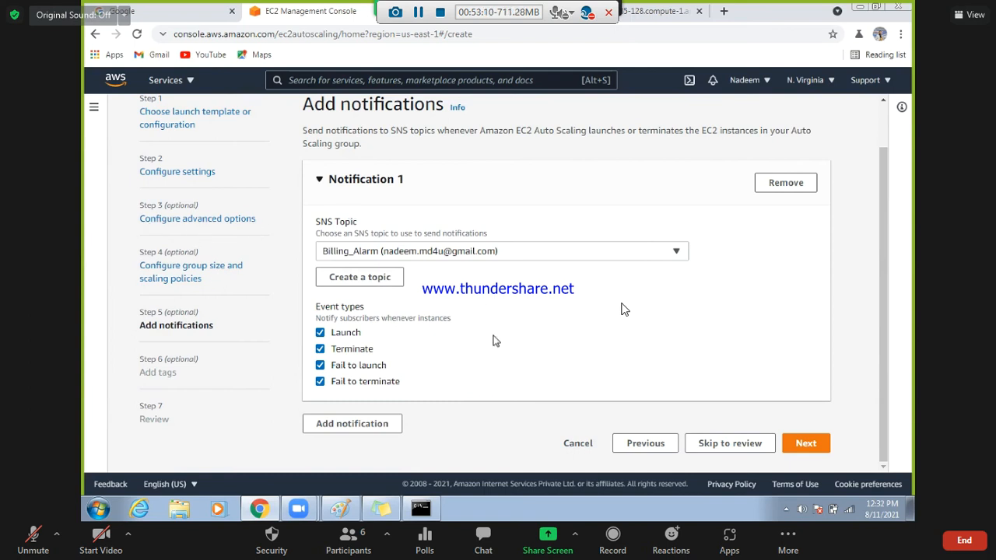
pyautogui.click(792, 442)
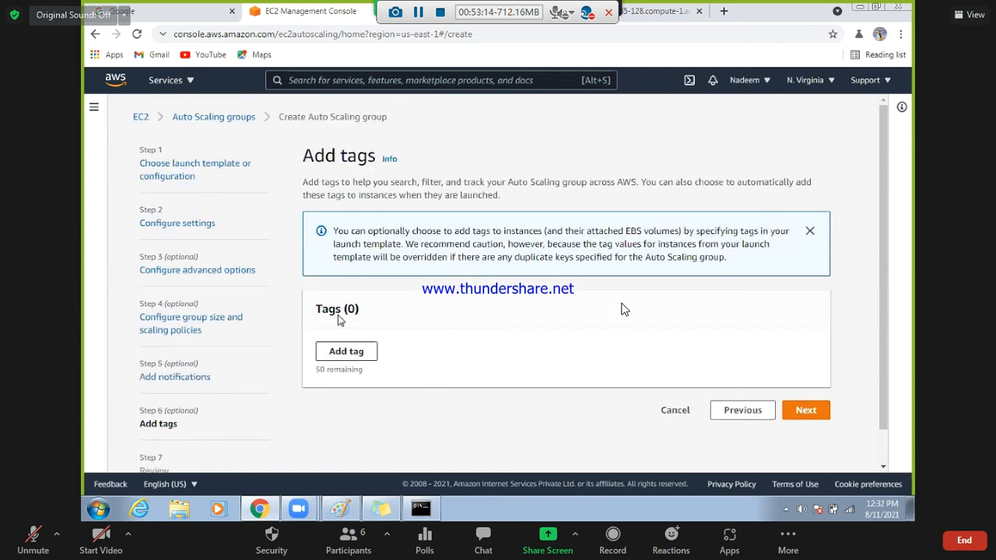
pyautogui.click(344, 351)
pyautogui.click(370, 369)
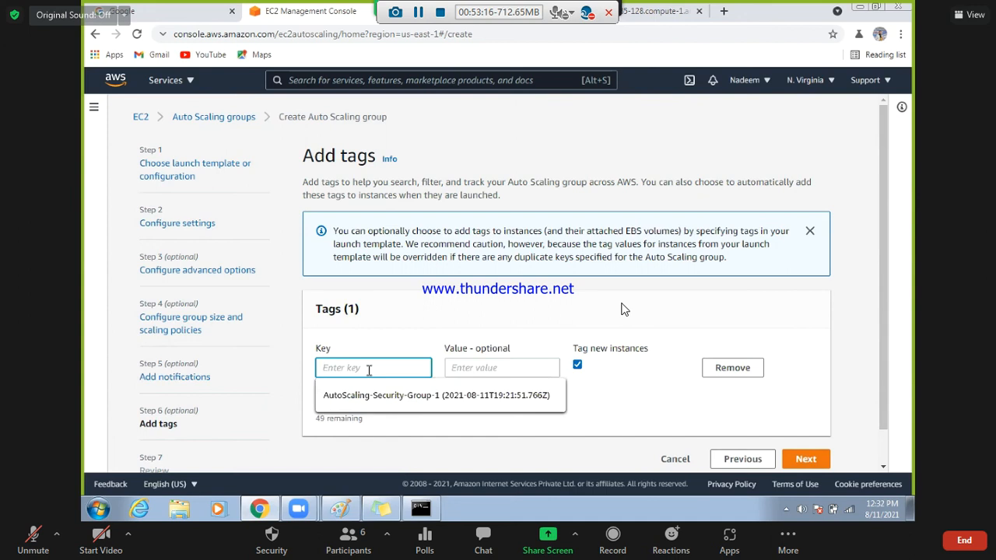
pyautogui.write('Name')
pyautogui.press('Tab')
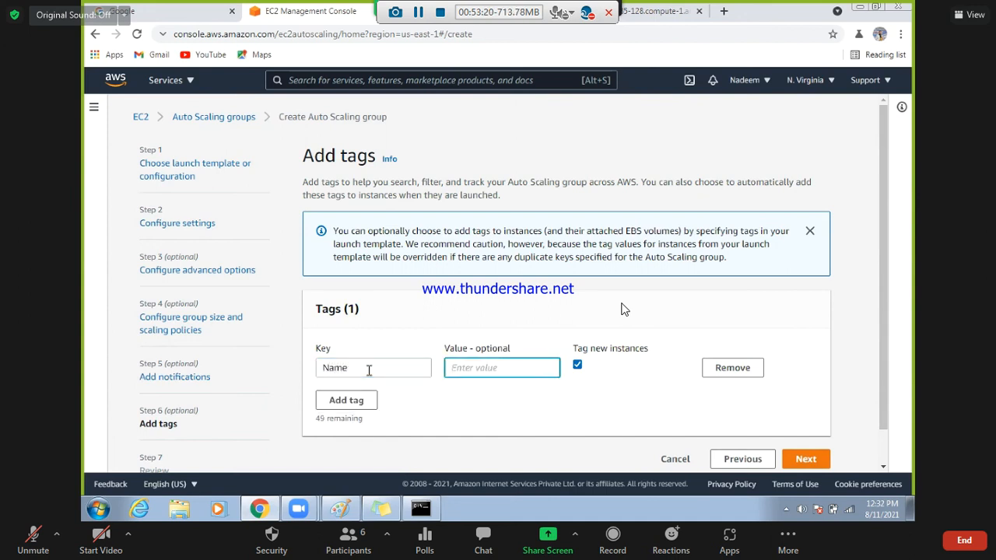
pyautogui.click(721, 374)
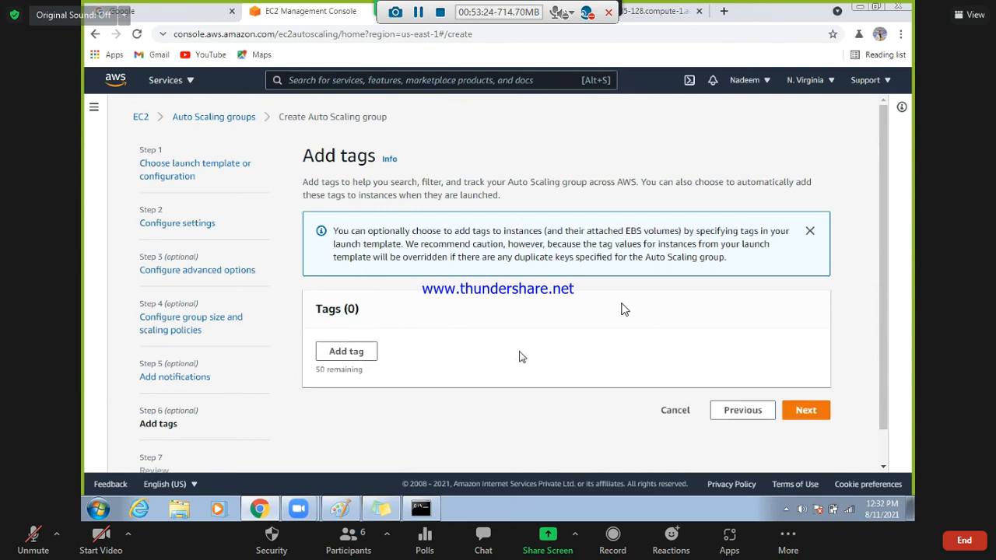
# Continue without adding tags and review the group's configuration, from launch configuration and network through group size and notifications.
pyautogui.click(808, 414)
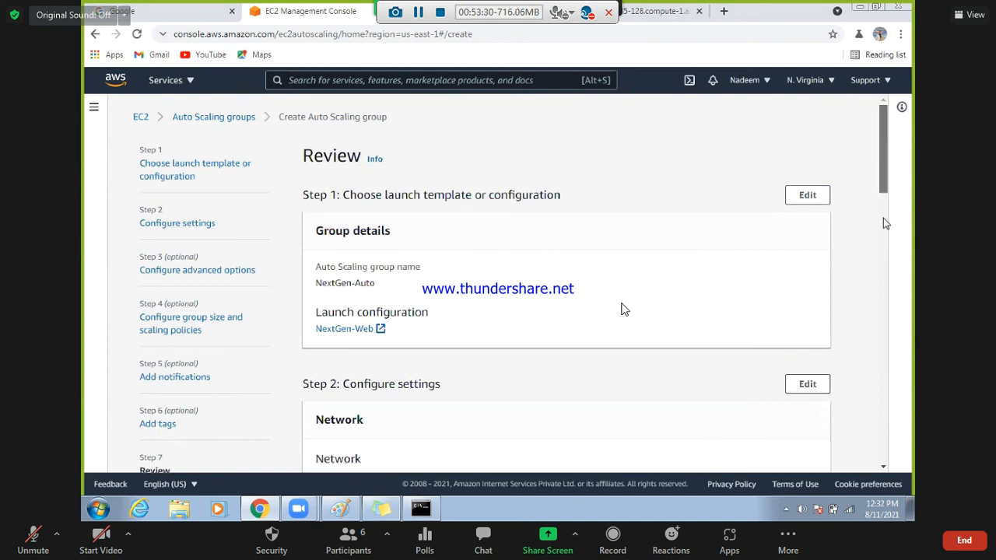
pyautogui.scroll(-3, 884, 219)
pyautogui.scroll(2, 884, 193)
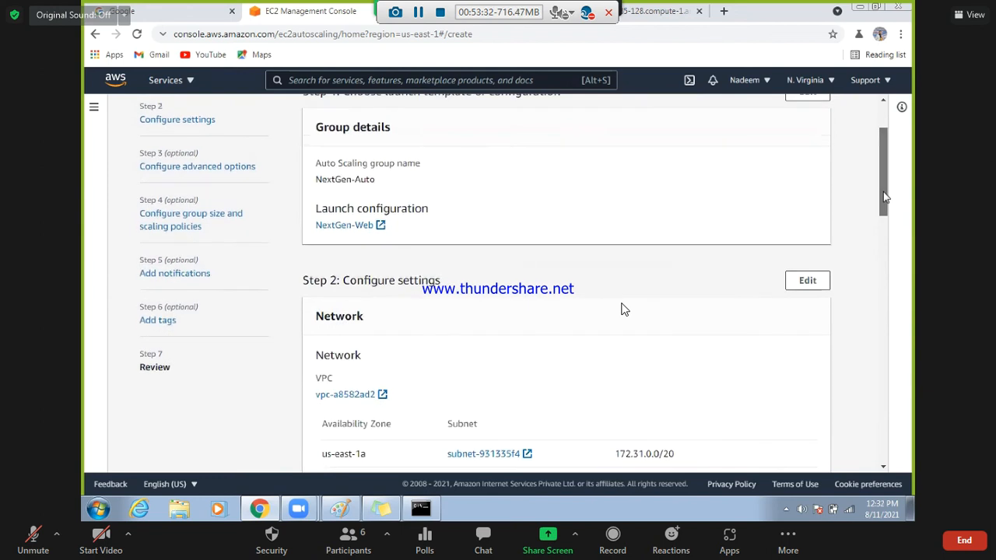
pyautogui.scroll(2, 885, 193)
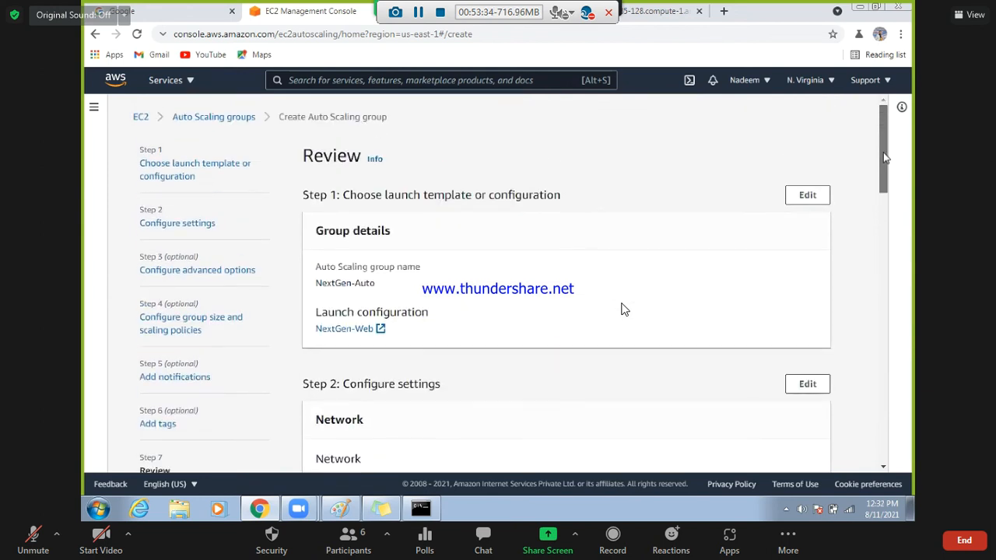
pyautogui.scroll(-1, 884, 187)
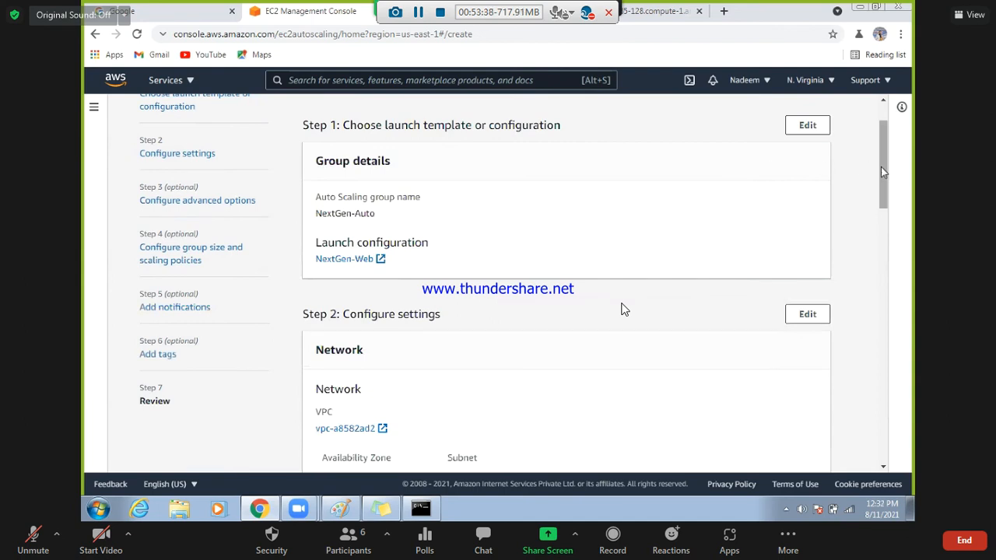
pyautogui.moveTo(883, 175); pyautogui.dragTo(883, 193)
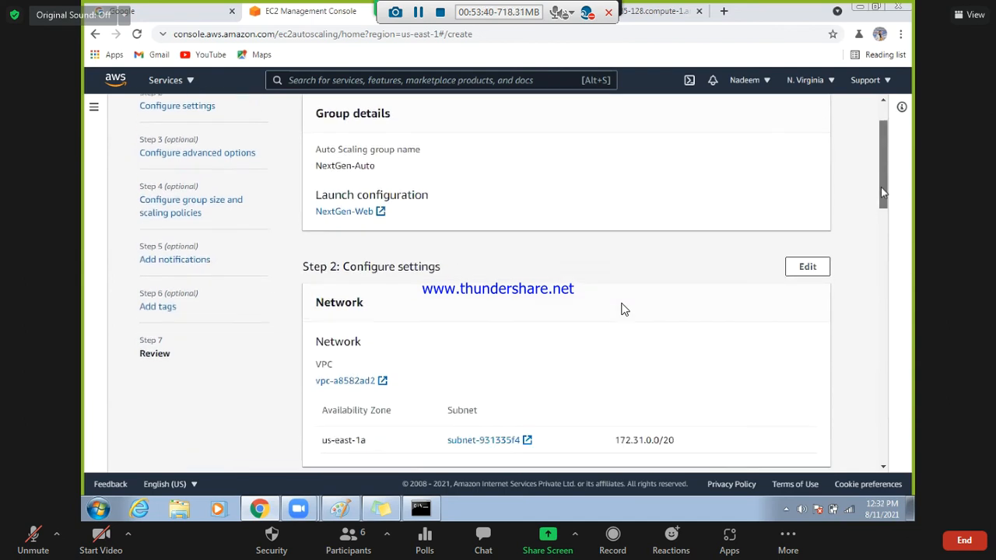
pyautogui.scroll(-1, 882, 191)
pyautogui.scroll(-3, 883, 207)
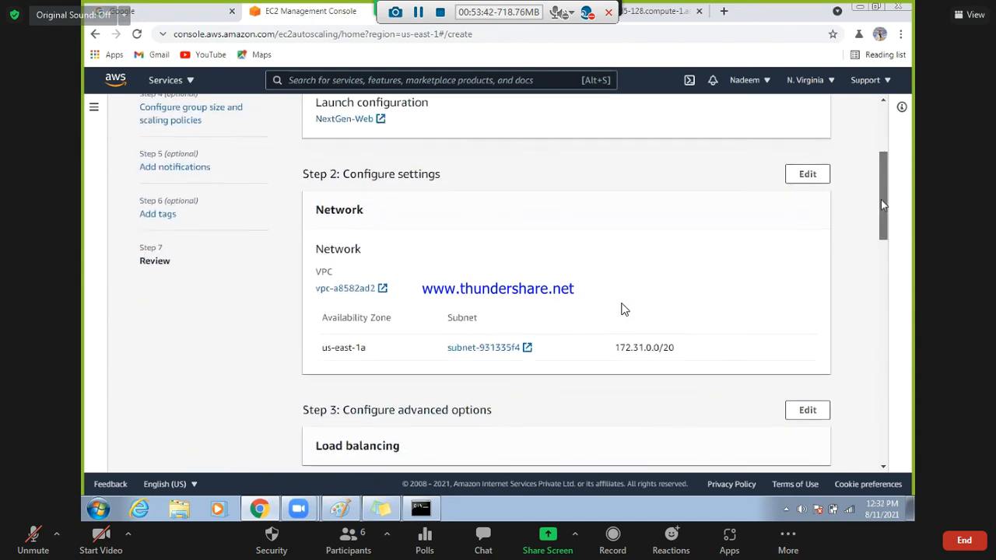
pyautogui.scroll(2, 883, 224)
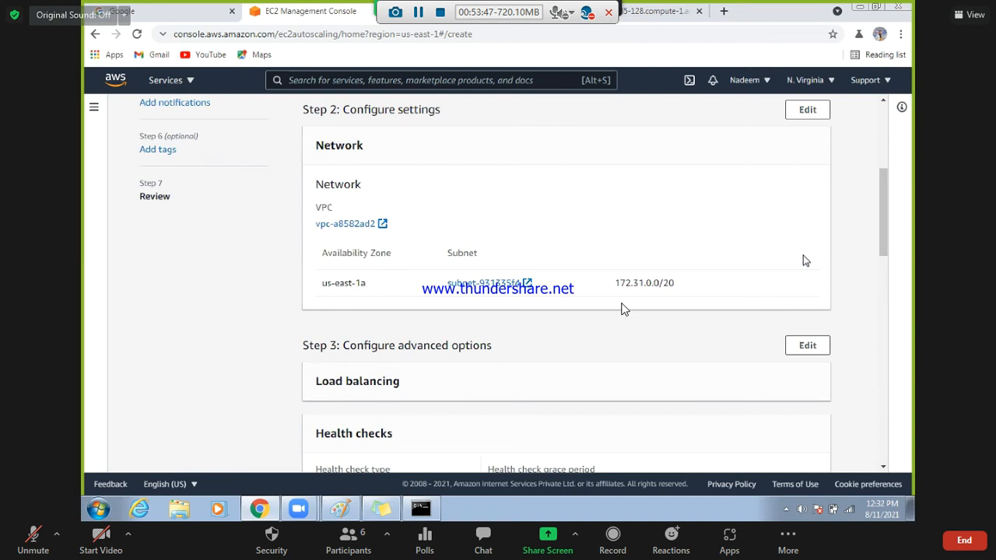
pyautogui.scroll(-2, 885, 232)
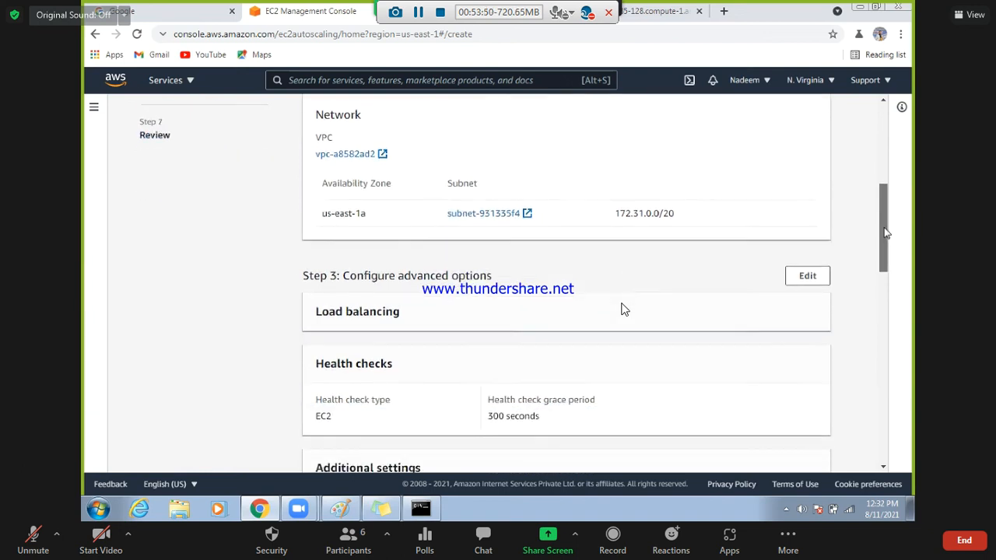
pyautogui.scroll(-1, 885, 264)
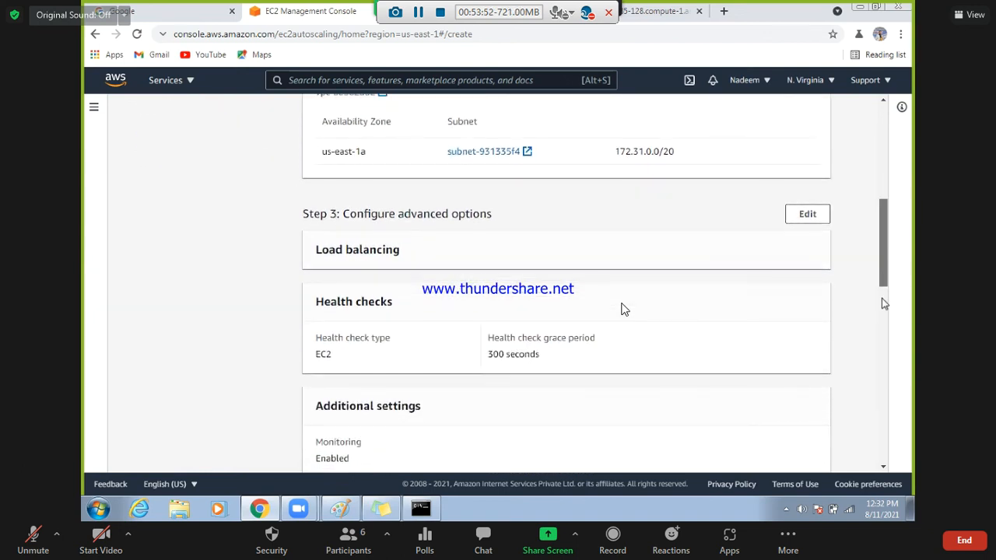
pyautogui.scroll(-3, 884, 303)
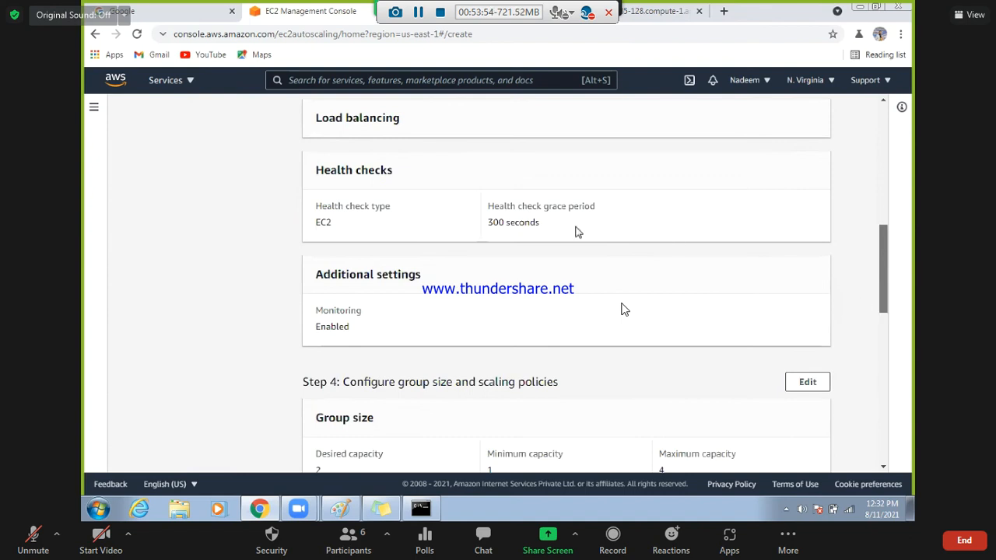
pyautogui.scroll(-2, 410, 210)
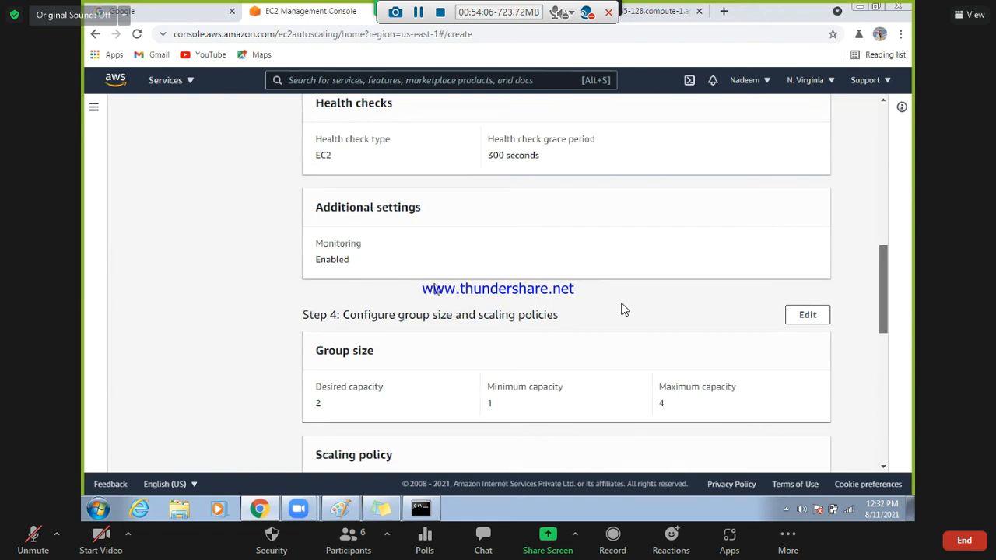
pyautogui.scroll(-2, 882, 293)
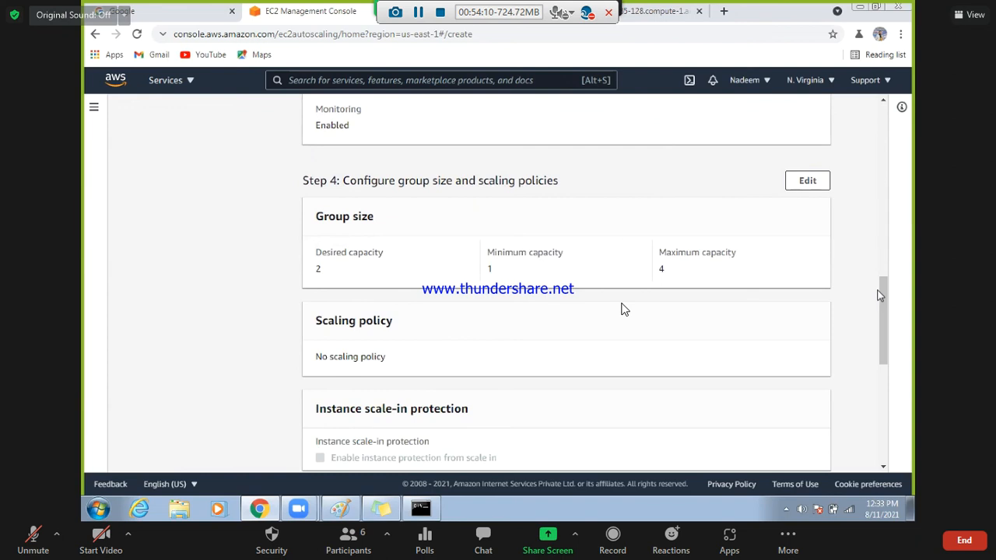
pyautogui.scroll(-2, 880, 340)
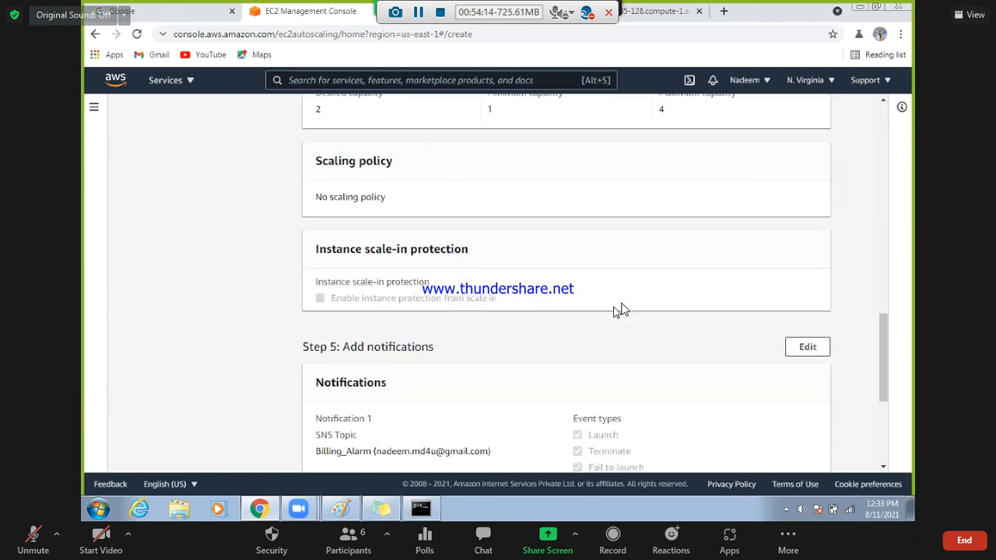
pyautogui.scroll(-2, 792, 345)
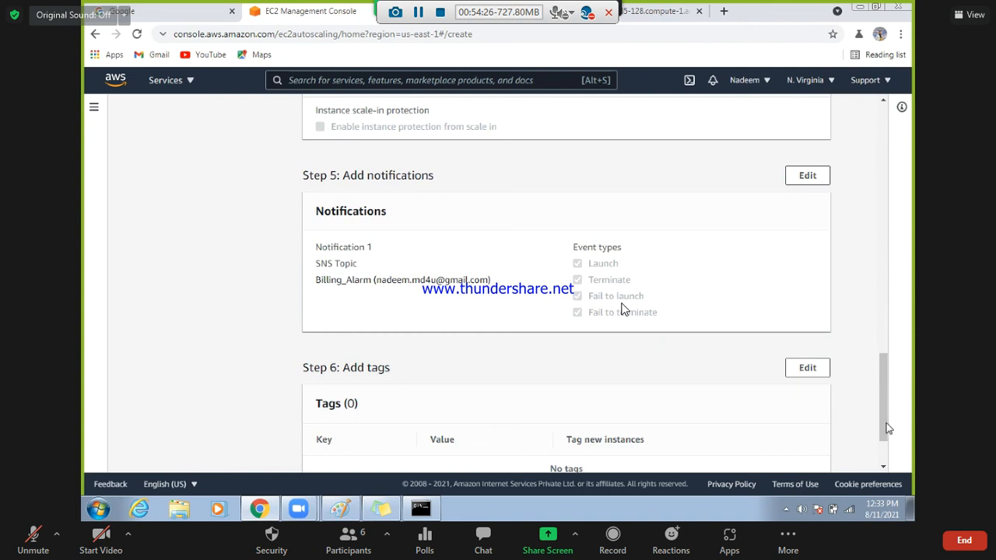
# Create the NextGen-Auto Auto Scaling group from the review page and dismiss the notification banners.
pyautogui.scroll(-2, 658, 412)
pyautogui.click(748, 441)
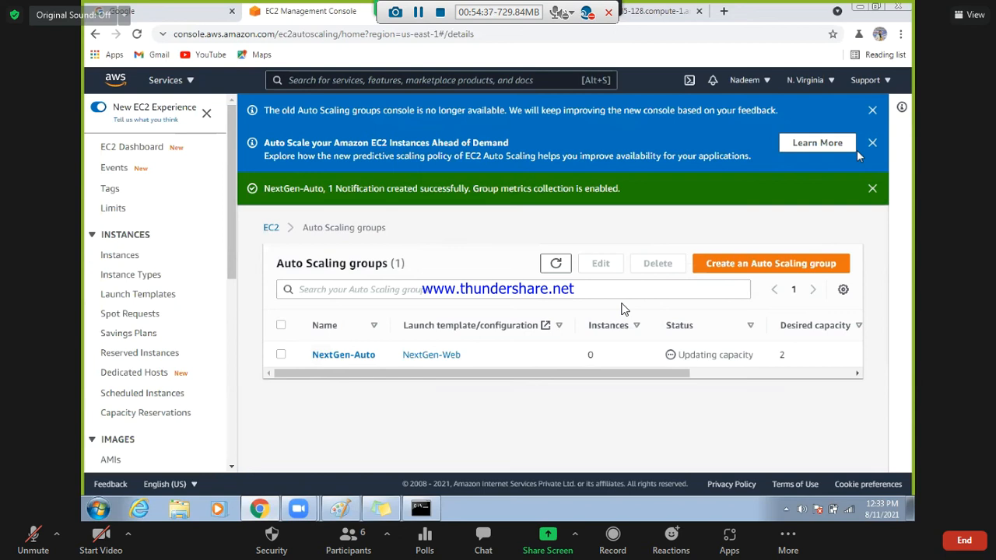
pyautogui.click(873, 111)
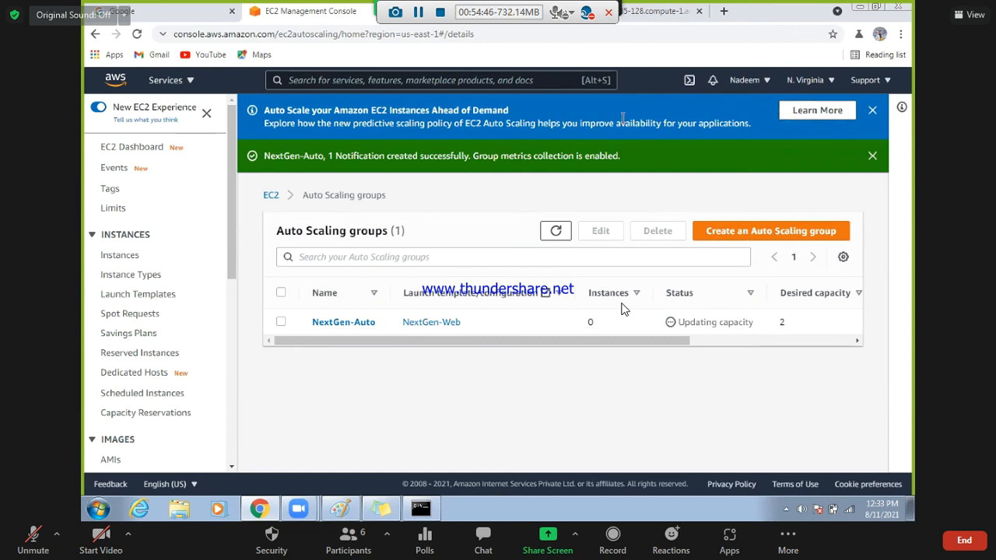
pyautogui.click(873, 112)
pyautogui.click(873, 111)
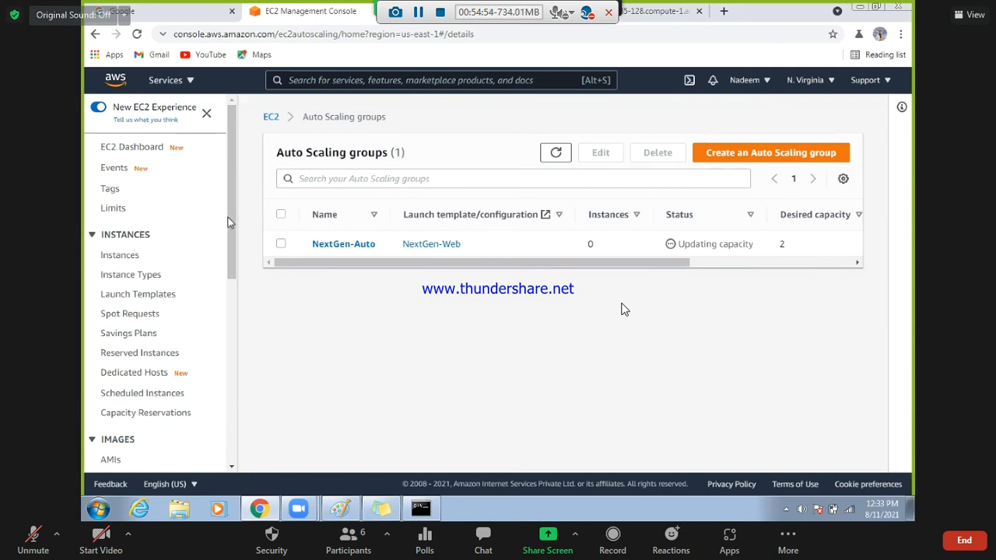
# Check the details of the newly created NextGen-Auto group, then clear its selection.
pyautogui.scroll(-5, 244, 393)
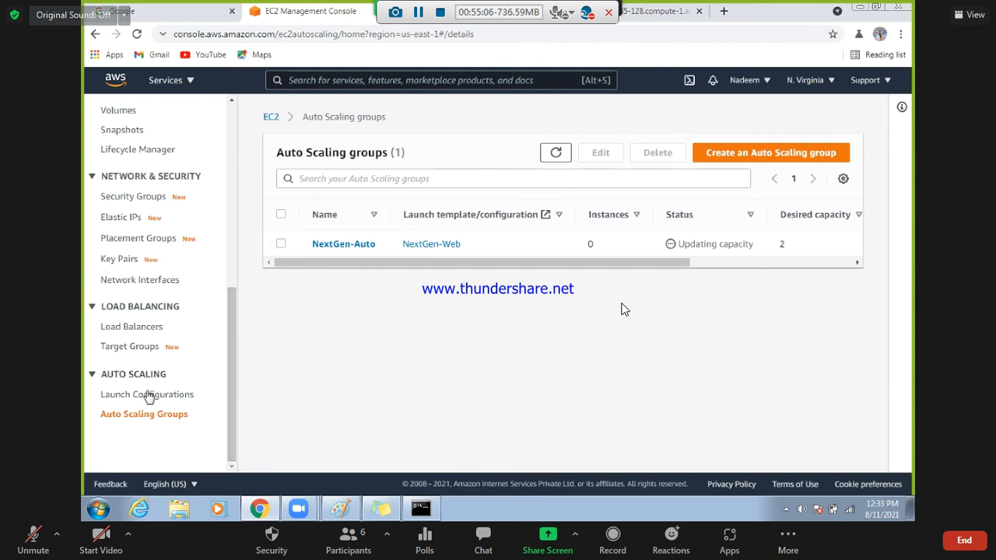
pyautogui.click(282, 244)
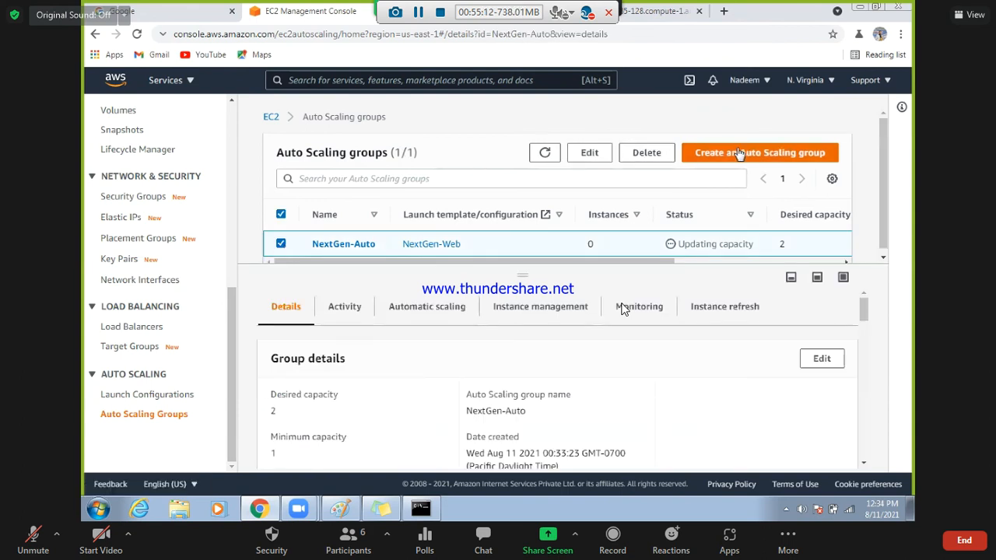
pyautogui.click(281, 244)
# Open the EC2 instances list to check for instances launched by the group, and enlarge the details pane.
pyautogui.scroll(10, 151, 160)
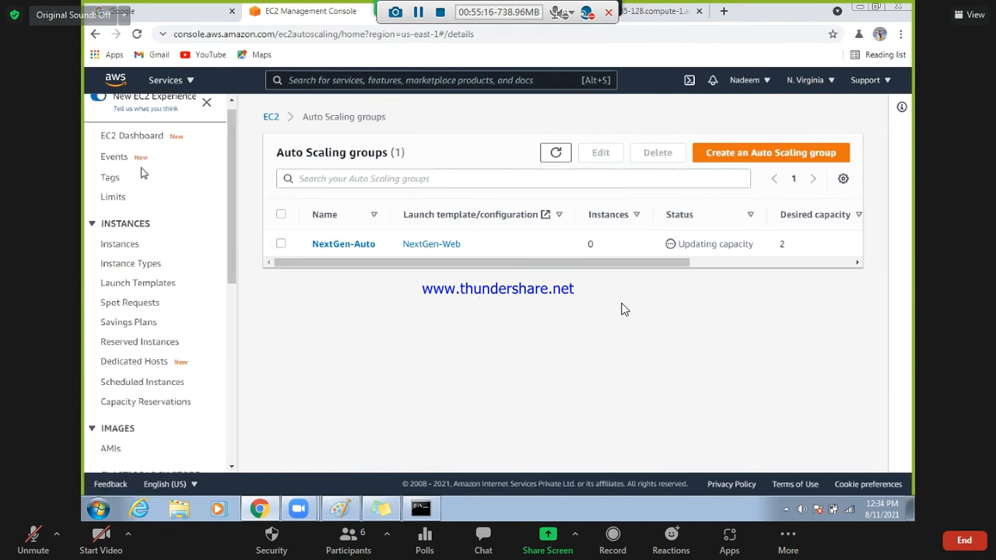
pyautogui.click(115, 246)
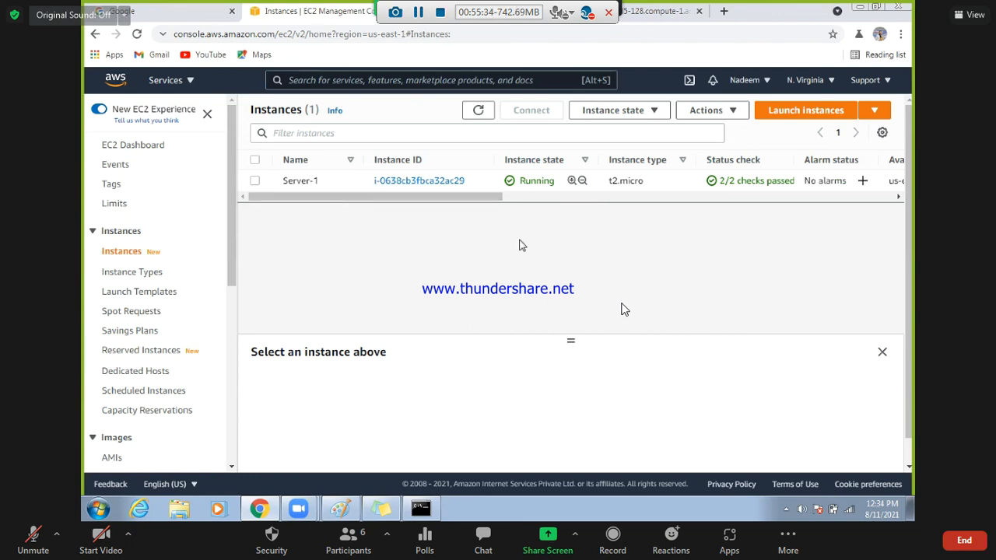
pyautogui.moveTo(574, 290); pyautogui.dragTo(588, 267)
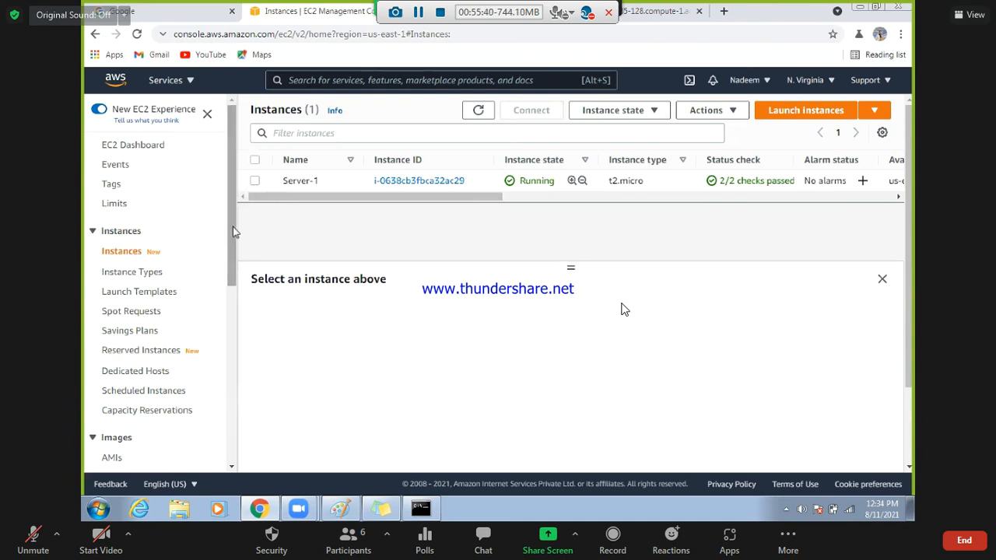
# Return to the Auto Scaling groups to check the instance count and details of NextGen-Auto, then deselect it.
pyautogui.moveTo(233, 227); pyautogui.dragTo(227, 428)
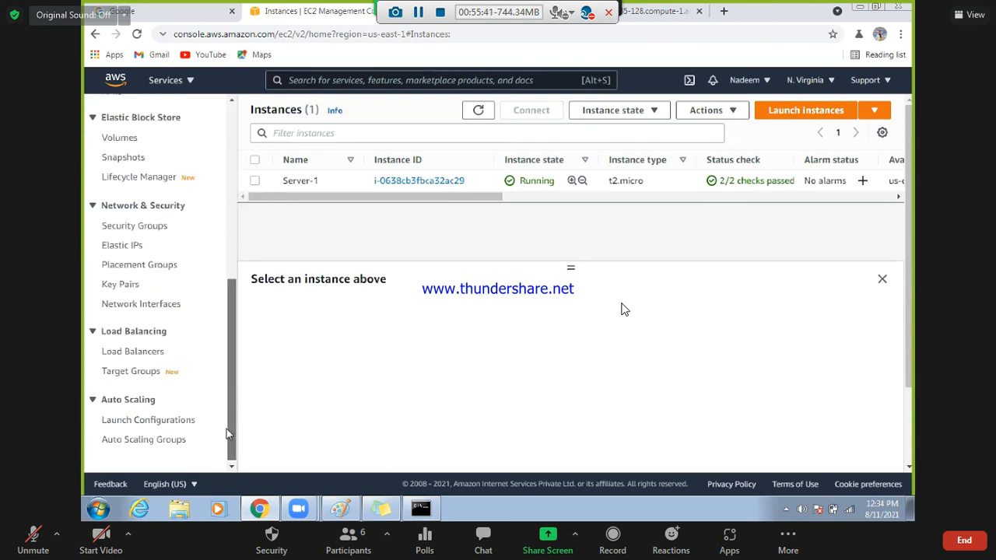
pyautogui.click(145, 441)
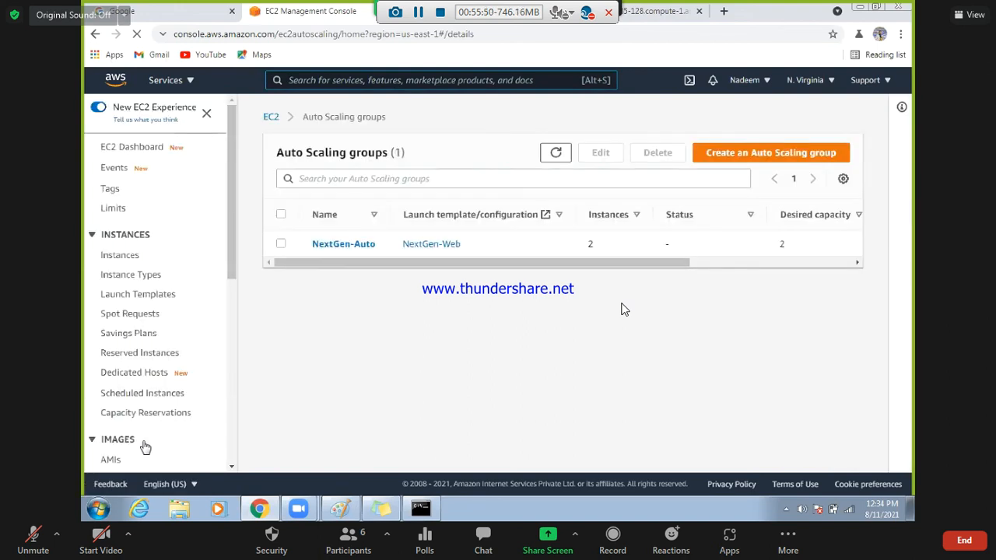
pyautogui.click(281, 244)
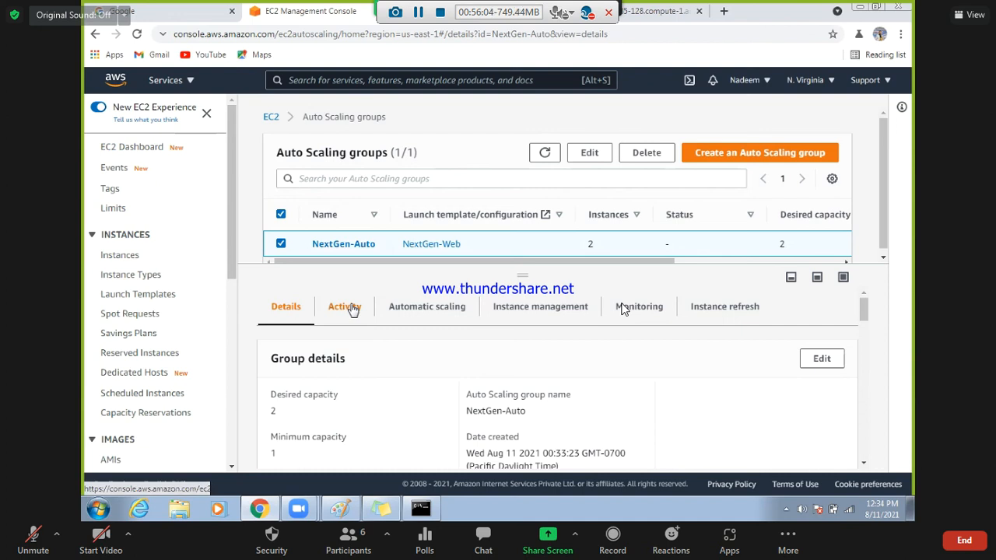
pyautogui.click(281, 245)
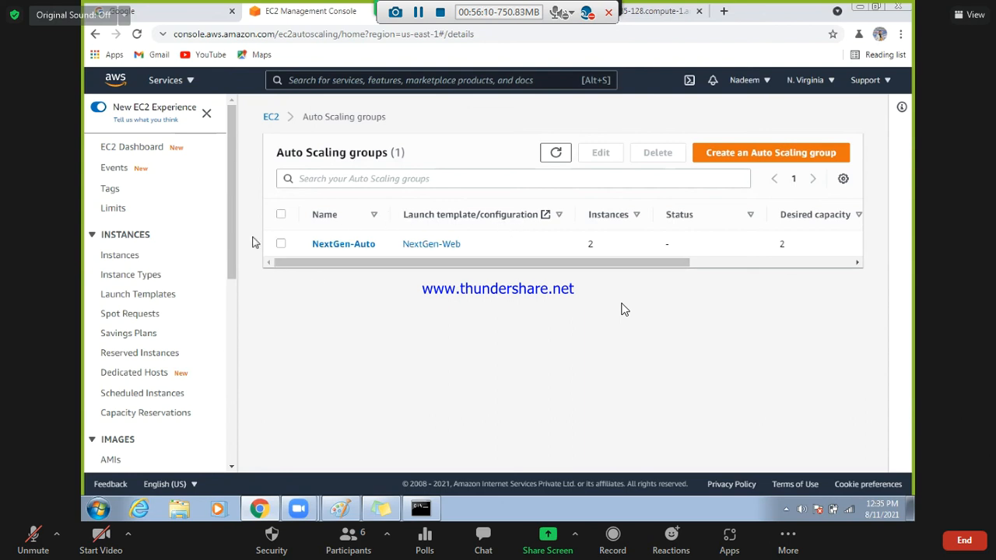
# Inspect the actions and launch template copy options available for the NextGen-Web launch configuration, then deselect it.
pyautogui.scroll(-5, 230, 243)
pyautogui.click(162, 397)
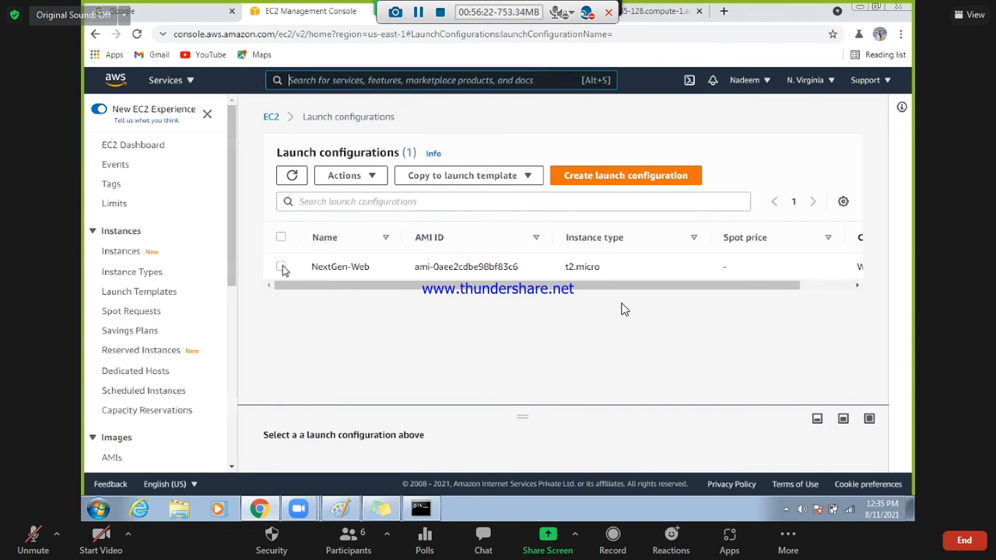
pyautogui.click(282, 267)
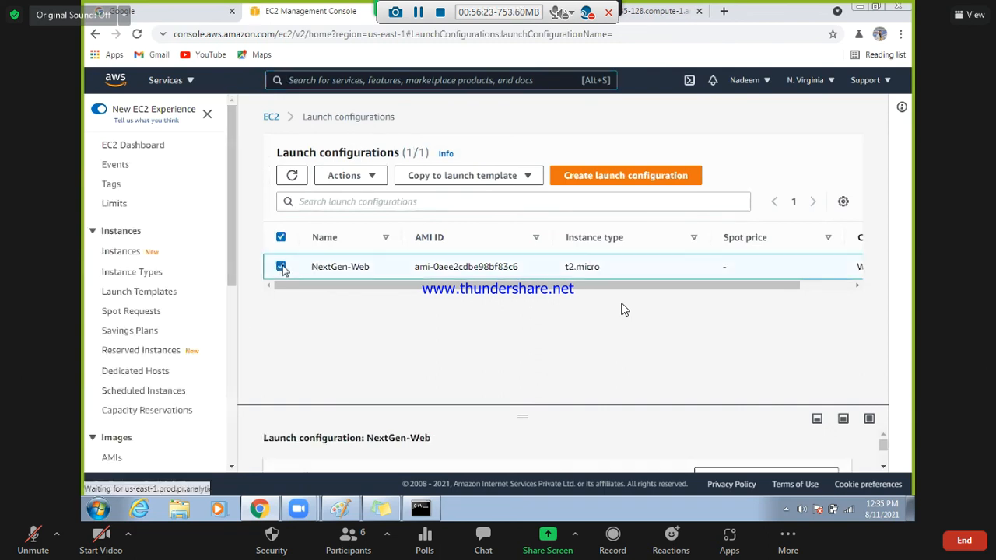
pyautogui.click(373, 179)
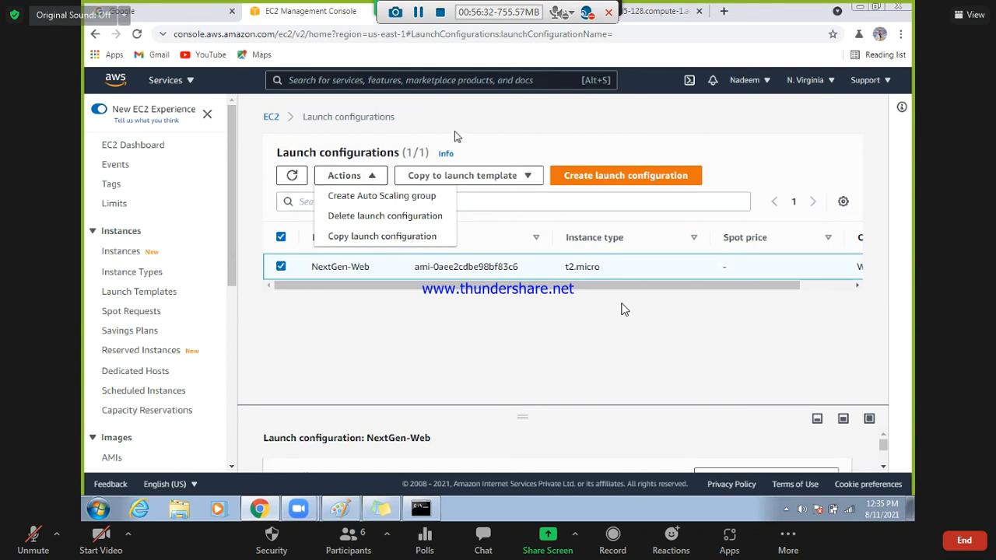
pyautogui.click(527, 178)
pyautogui.click(522, 179)
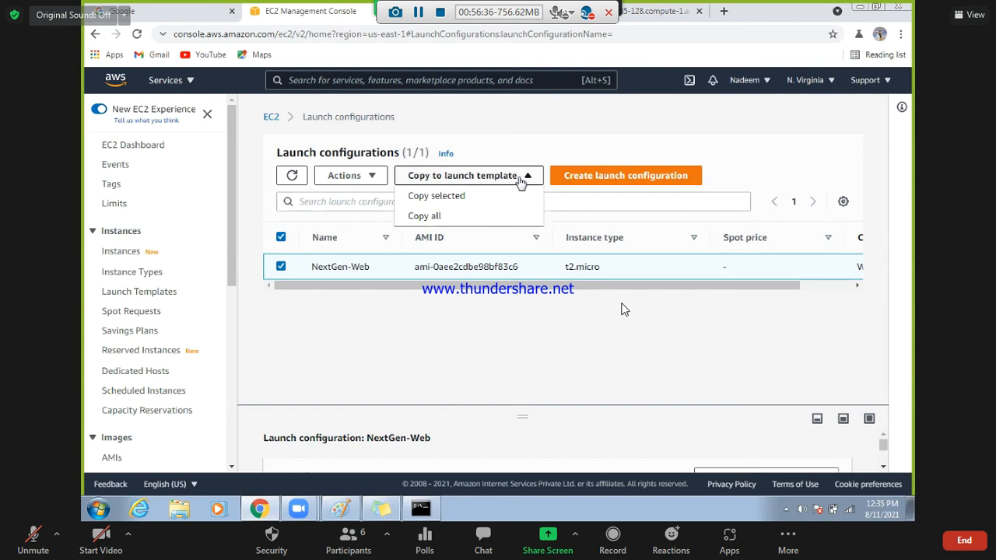
pyautogui.click(457, 176)
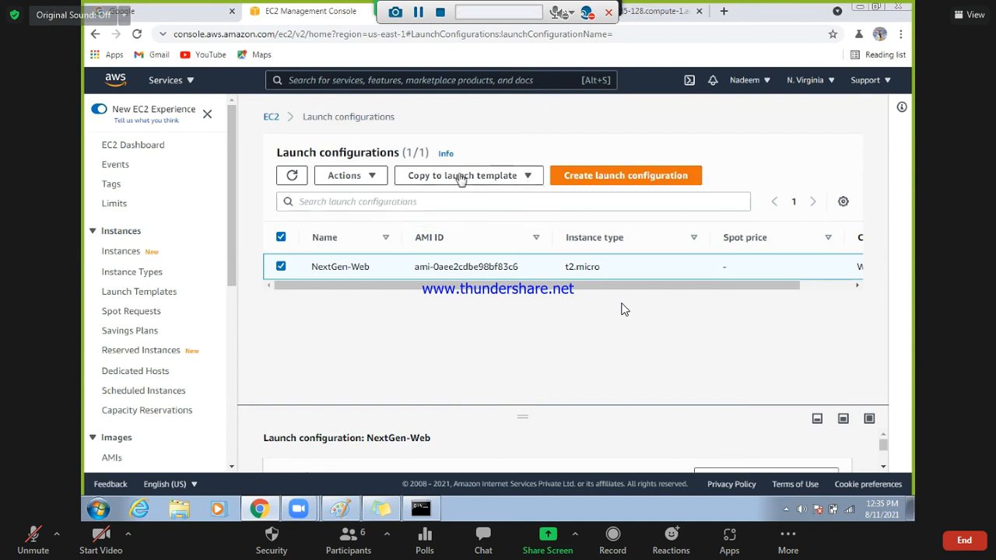
pyautogui.click(281, 267)
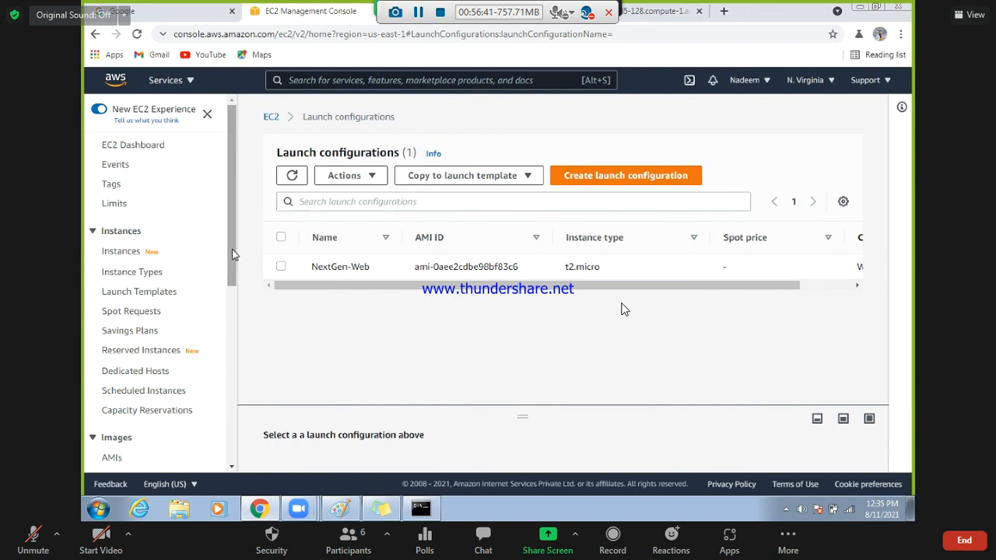
# Go from the launch configurations back to the Auto Scaling groups list.
pyautogui.scroll(-3, 232, 249)
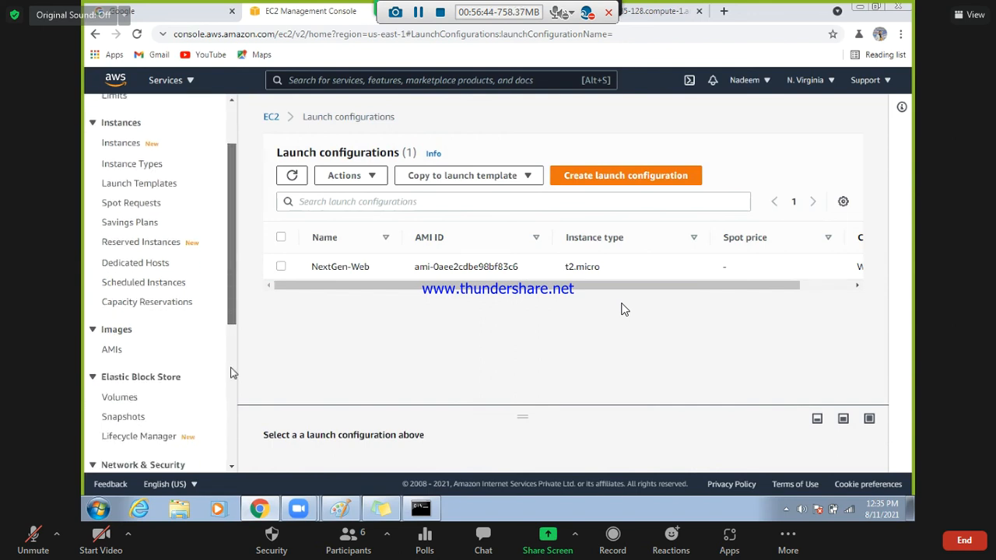
pyautogui.scroll(-2, 231, 382)
pyautogui.scroll(-2, 231, 389)
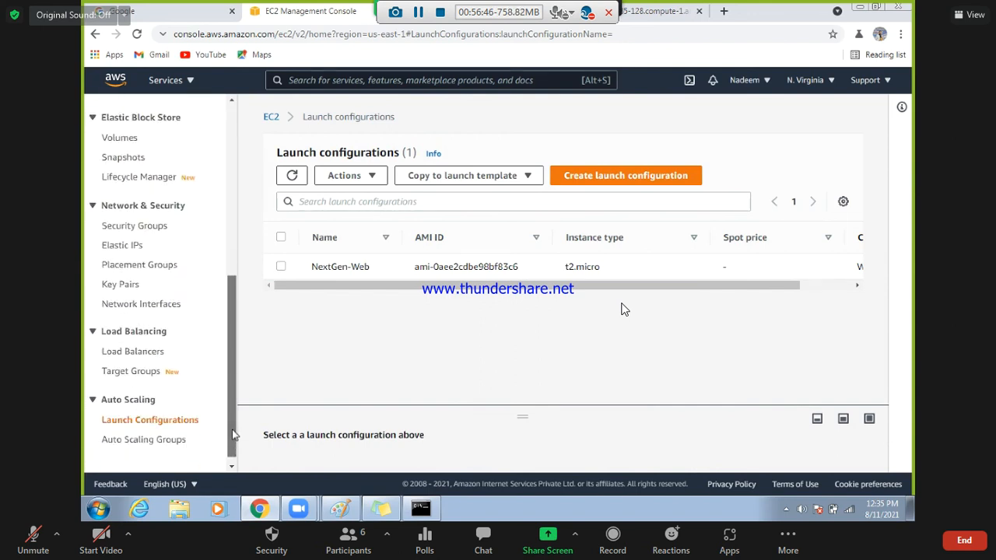
pyautogui.click(148, 440)
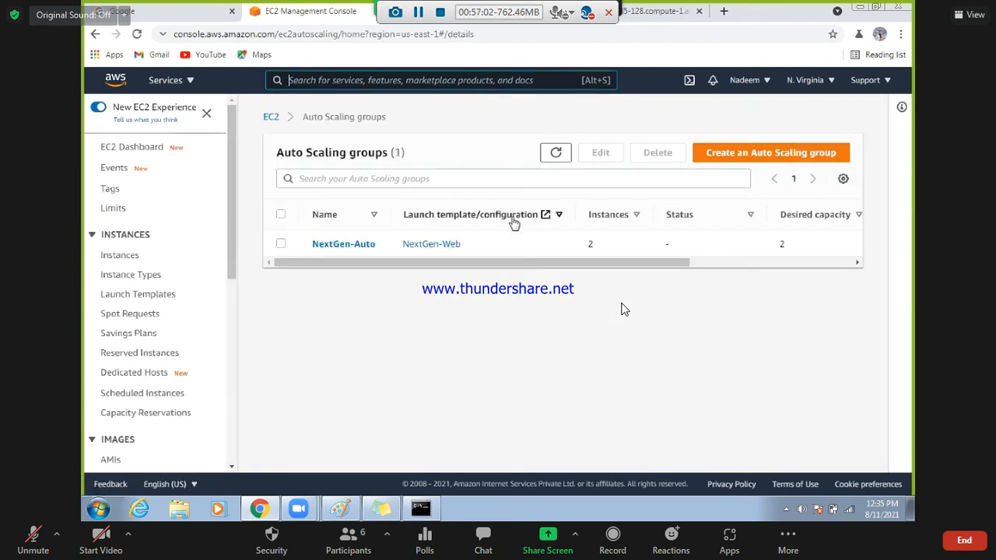
# Select the NextGen-Auto group and review its instance refresh, automatic scaling, activity and group details.
pyautogui.moveTo(569, 263)
pyautogui.mouseDown()
pyautogui.moveTo(610, 269)
pyautogui.moveTo(550, 266)
pyautogui.mouseUp()
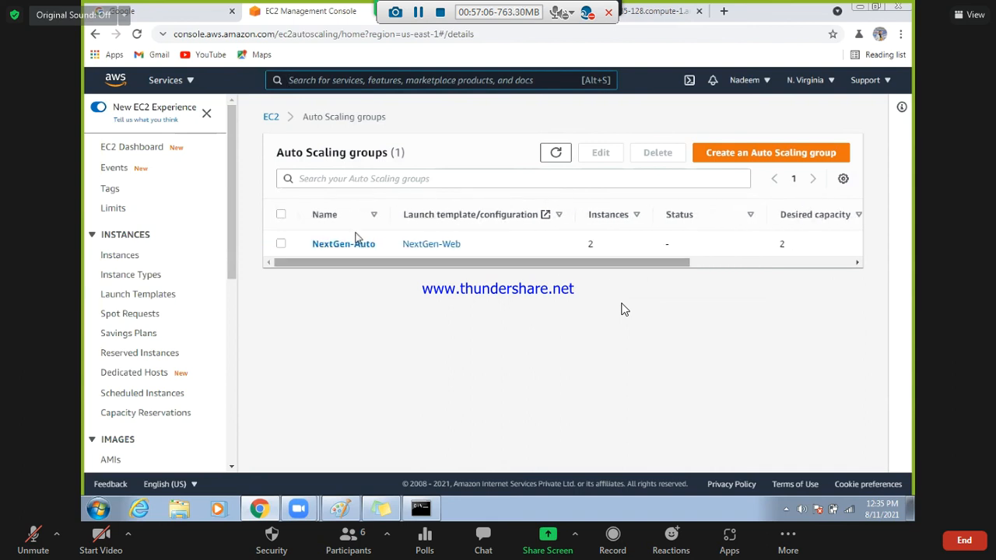
pyautogui.click(281, 245)
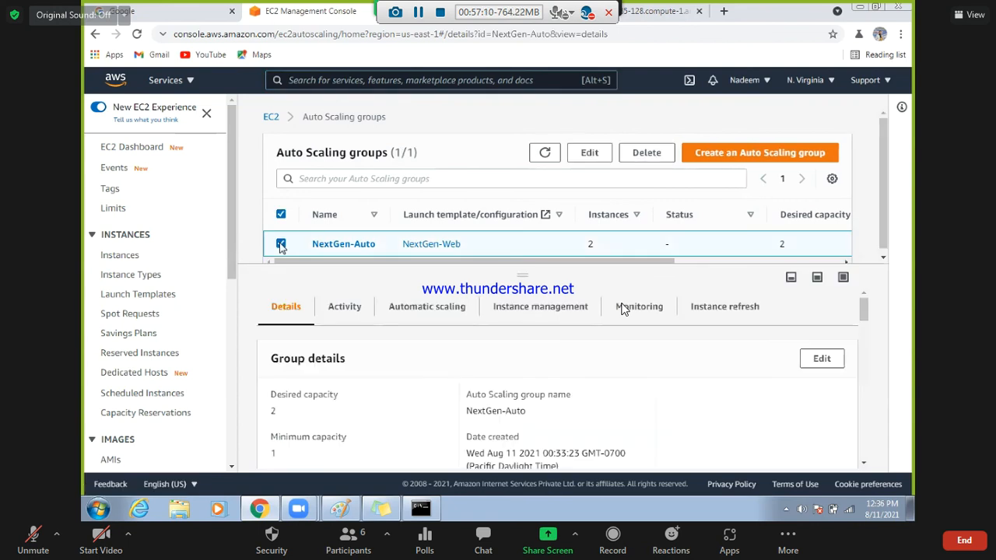
pyautogui.click(733, 313)
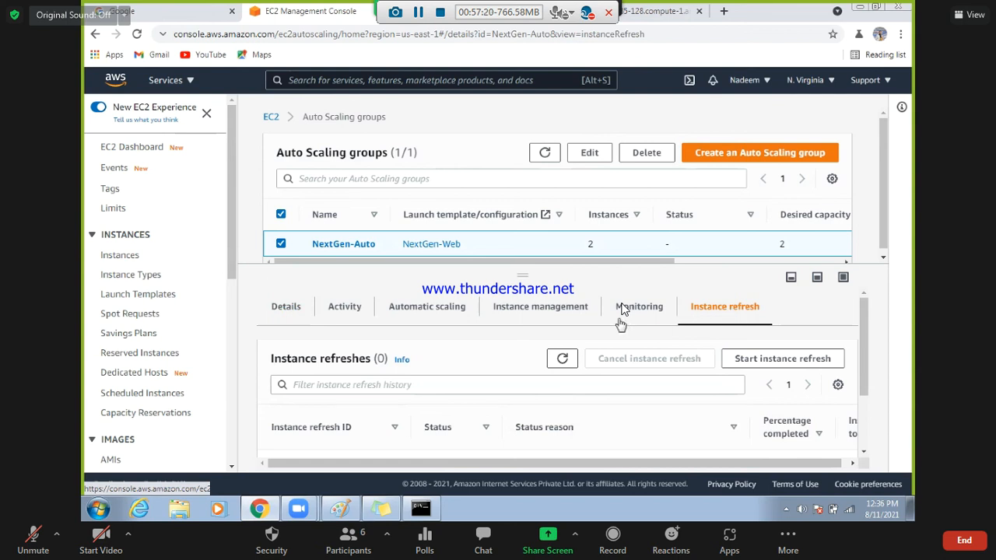
pyautogui.click(436, 308)
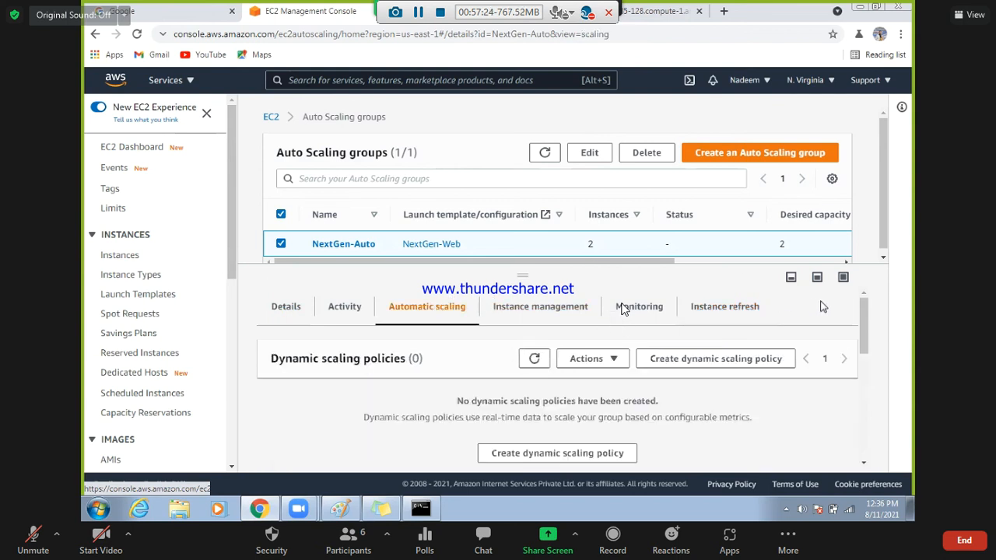
pyautogui.click(346, 308)
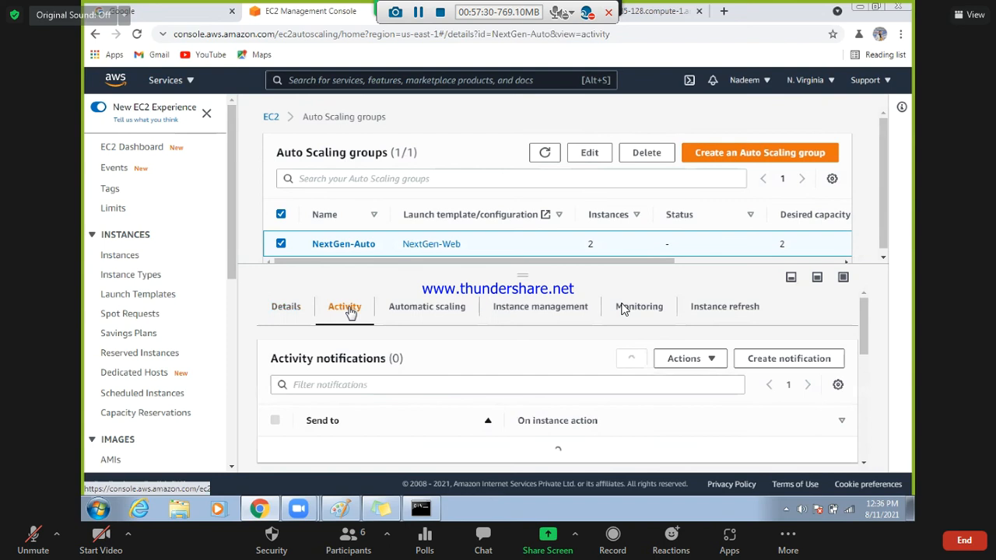
pyautogui.click(434, 314)
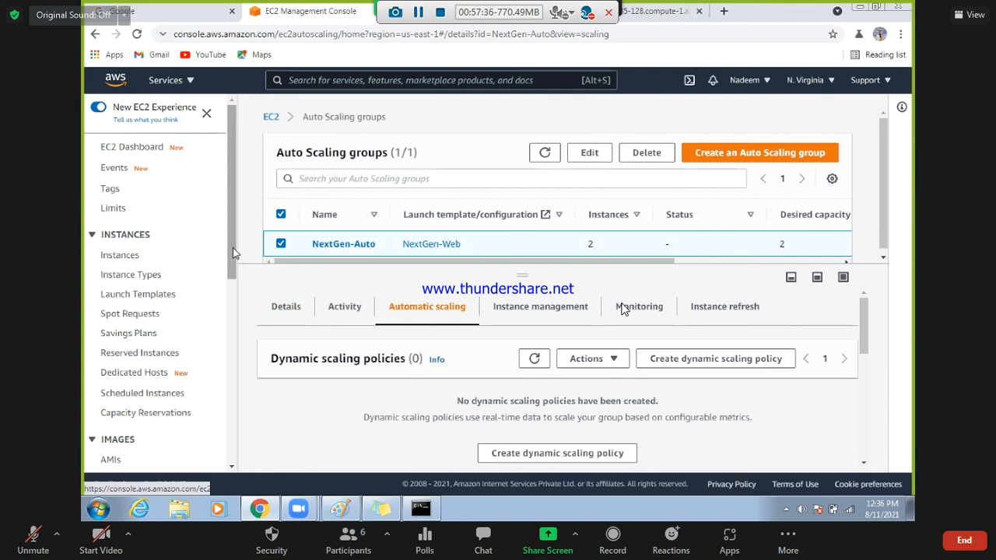
pyautogui.click(288, 306)
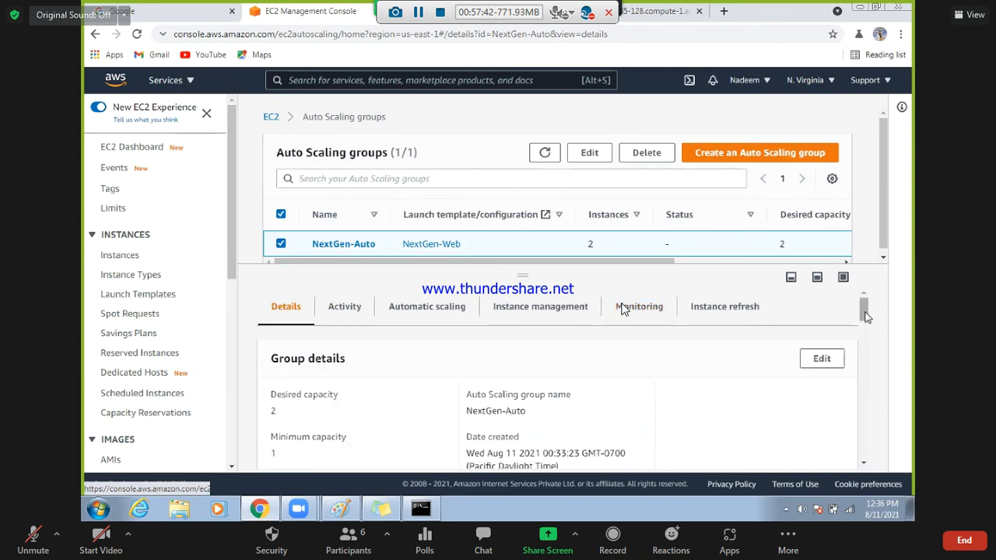
pyautogui.moveTo(866, 313); pyautogui.dragTo(868, 288)
# From the EC2 instances list, copy the first unnamed instance's public IPv4 address, 18.214.16.82, and load it in a new browser tab.
pyautogui.click(121, 256)
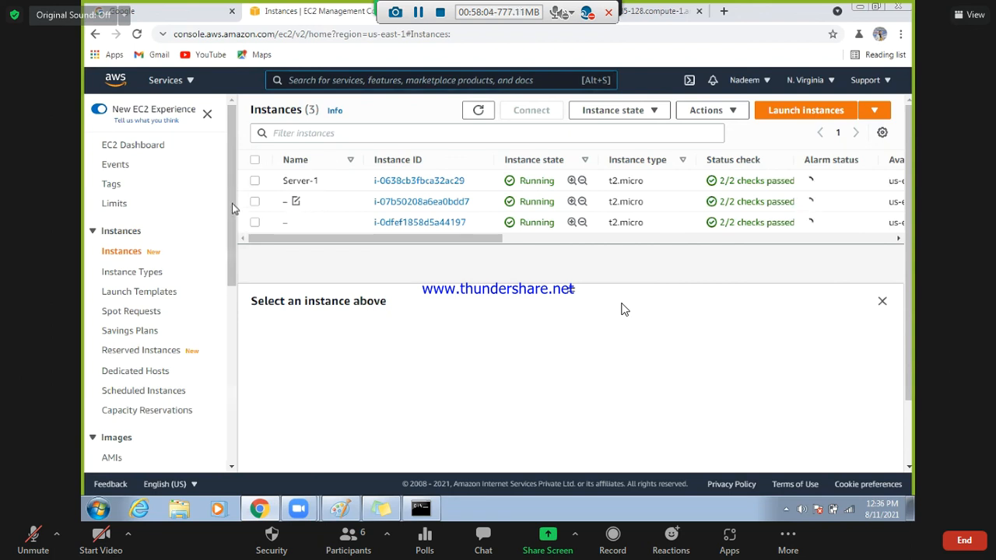
pyautogui.scroll(-5, 203, 413)
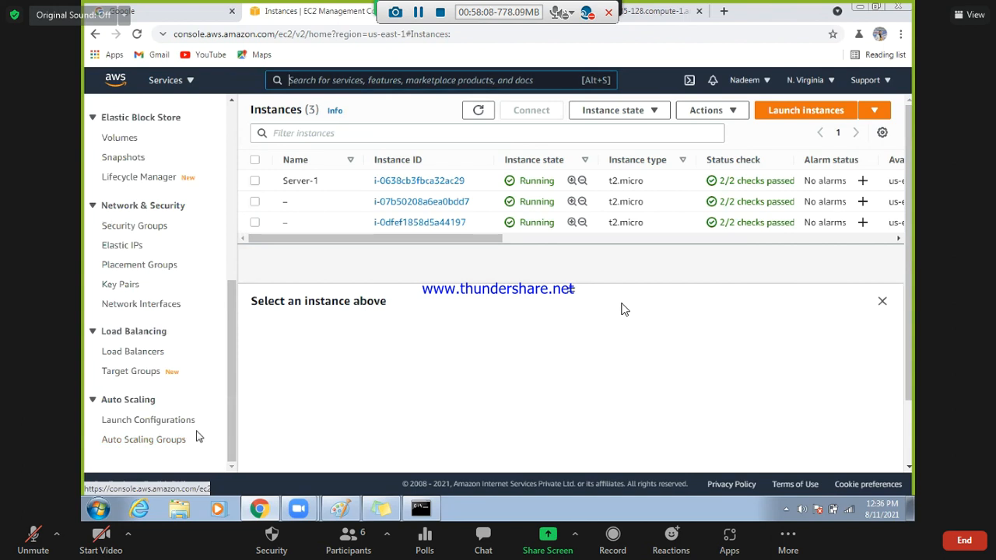
pyautogui.moveTo(231, 374); pyautogui.dragTo(225, 233)
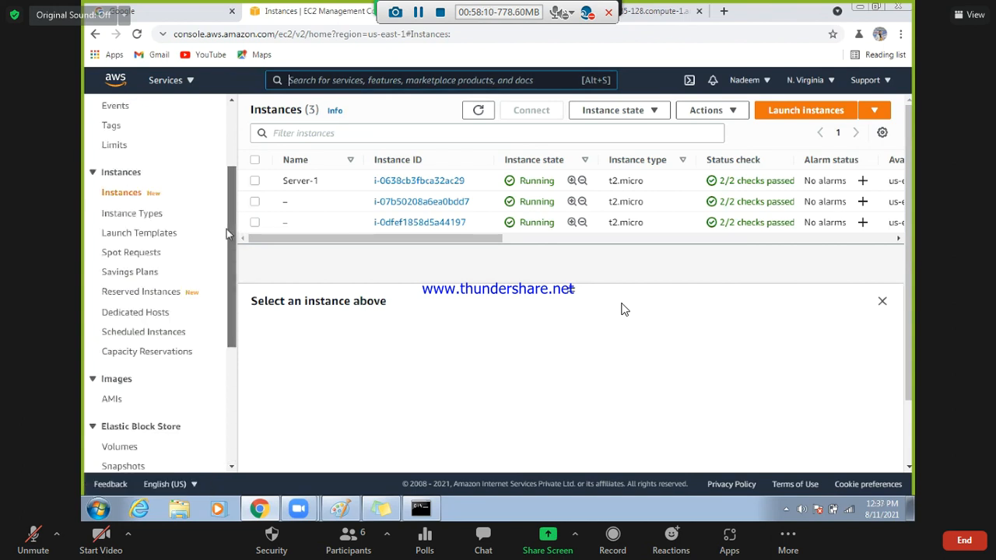
pyautogui.scroll(2, 227, 229)
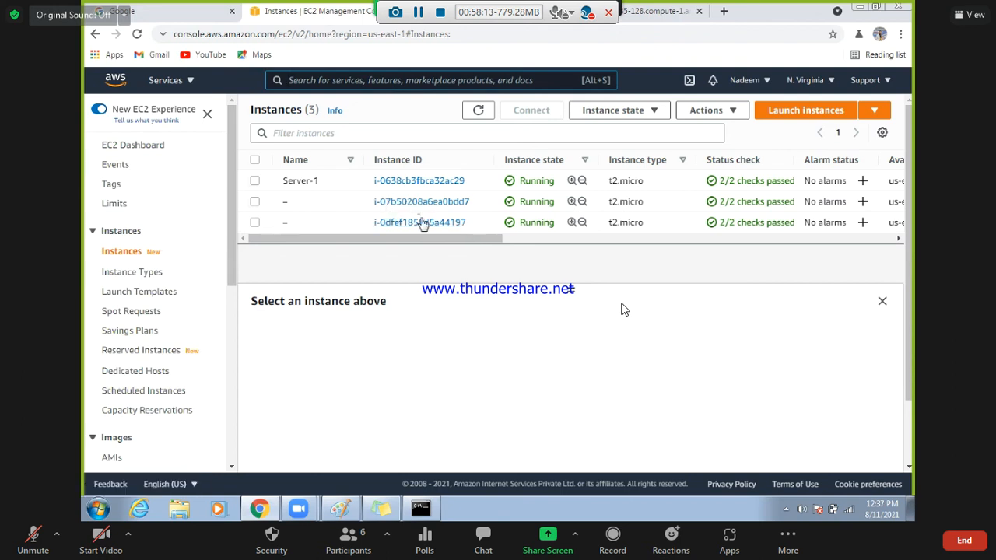
pyautogui.click(256, 204)
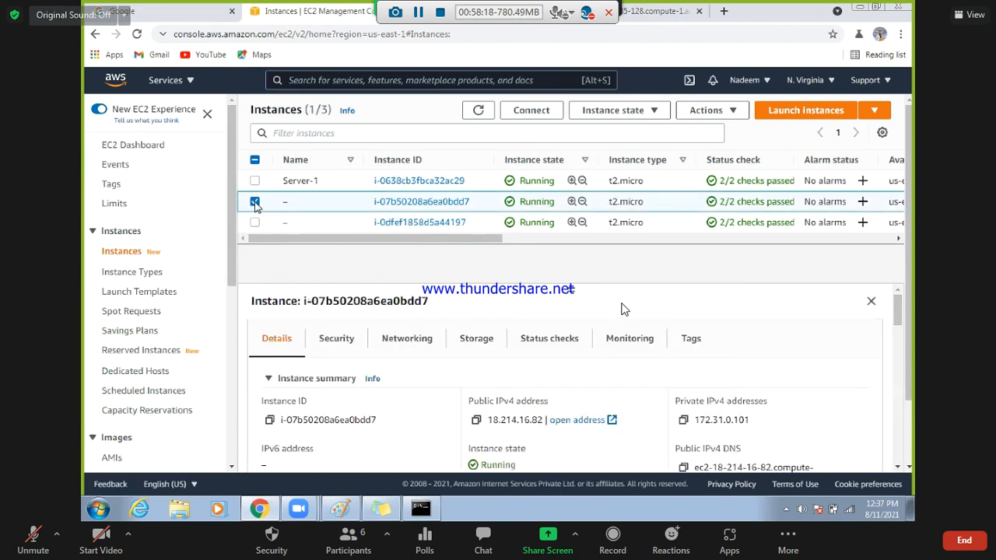
pyautogui.click(477, 419)
pyautogui.click(723, 11)
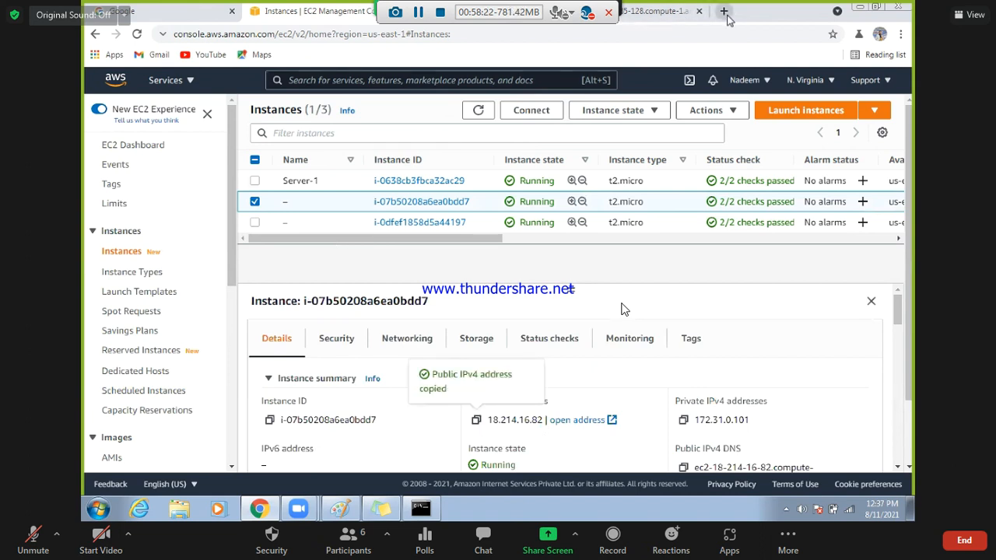
pyautogui.hotkey('ctrl', 'v')
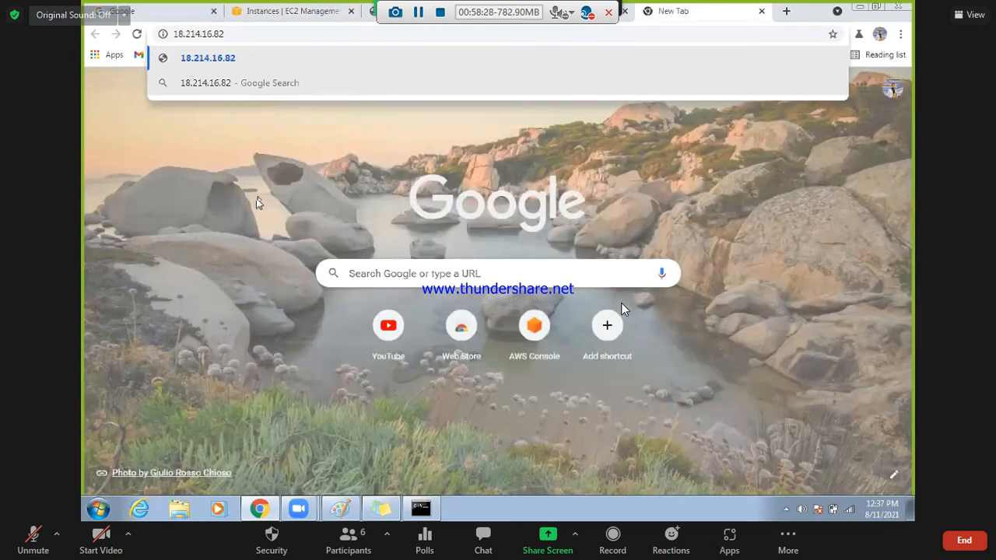
pyautogui.press('Return')
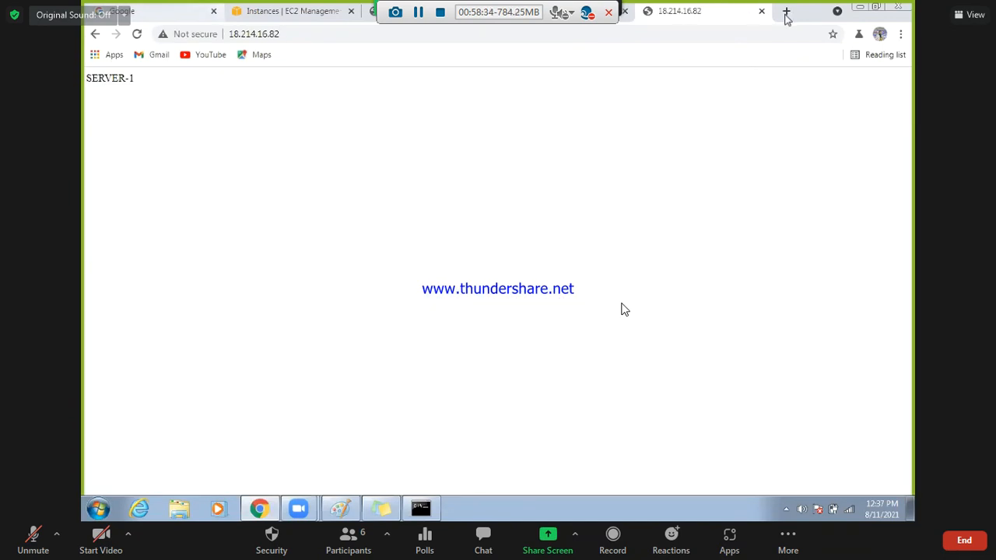
# Copy the second unnamed instance's public IPv4 address, 18.206.150.127, and load it in another new browser tab.
pyautogui.click(292, 12)
pyautogui.click(544, 223)
pyautogui.click(476, 420)
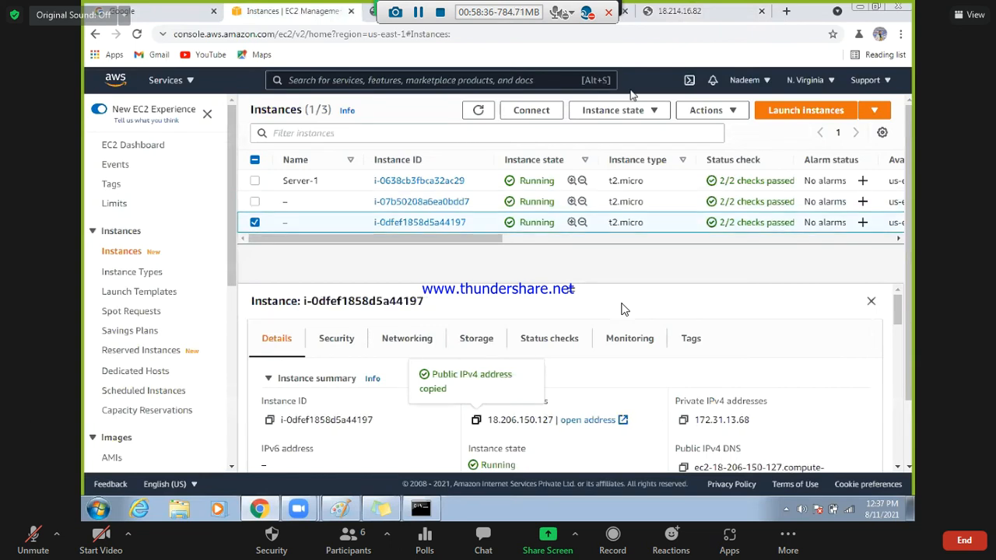
pyautogui.click(786, 11)
pyautogui.hotkey('ctrl', 'v')
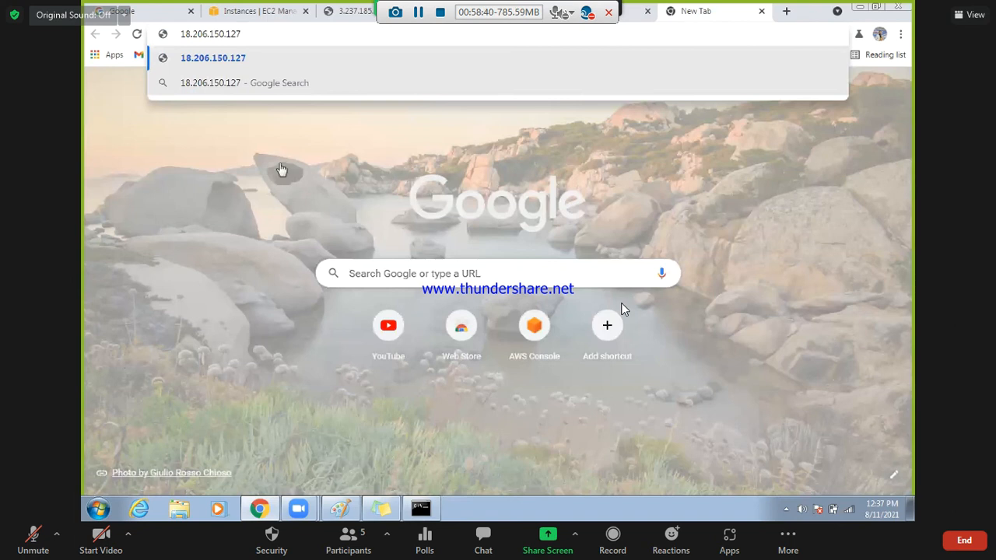
pyautogui.press('Return')
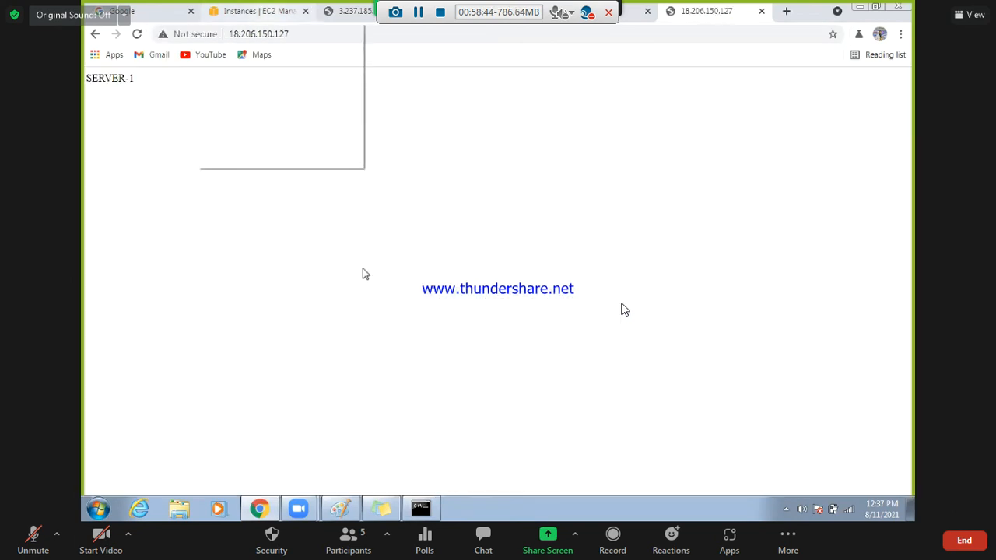
# Return to the instances list, name the first unnamed instance Webserver-1, and clear its selection.
pyautogui.click(260, 12)
pyautogui.click(294, 221)
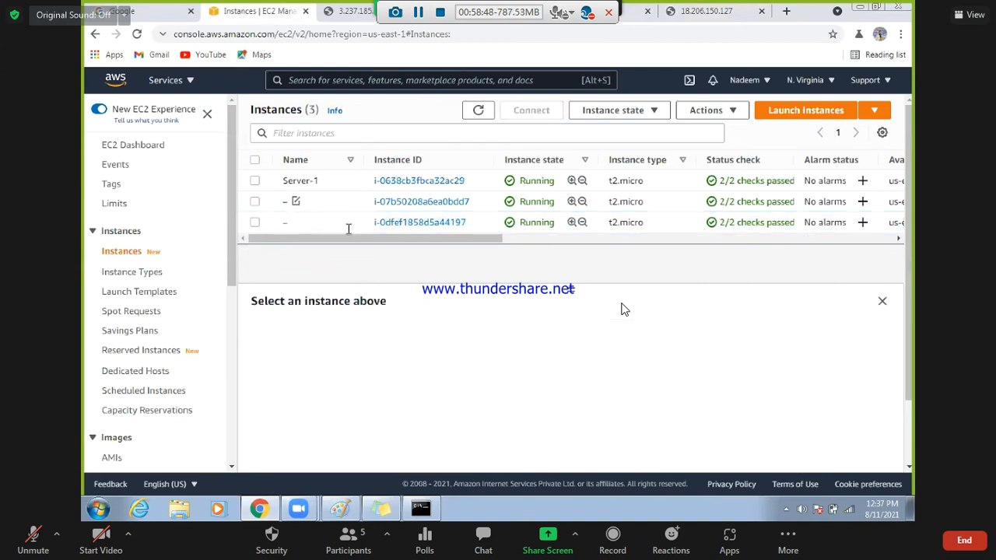
pyautogui.click(295, 201)
pyautogui.write('Aut')
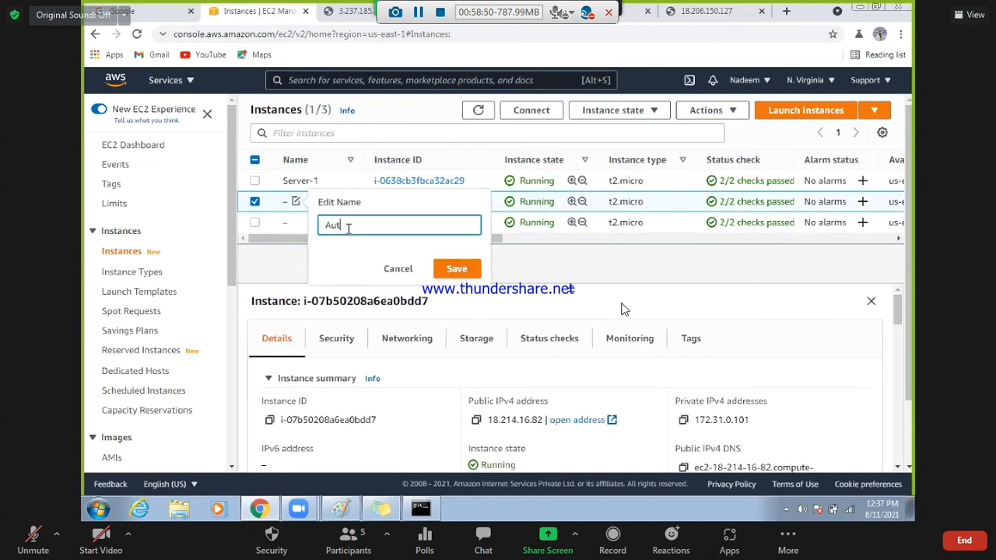
pyautogui.press('BackSpace')
pyautogui.press('BackSpace')
pyautogui.press('BackSpace')
pyautogui.write('Webserver-1')
pyautogui.press('Return')
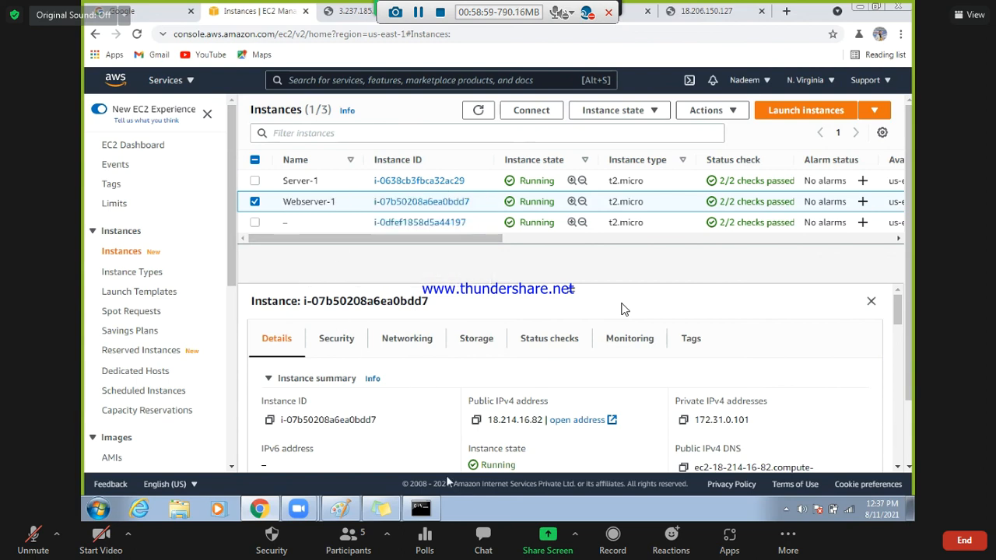
pyautogui.click(255, 202)
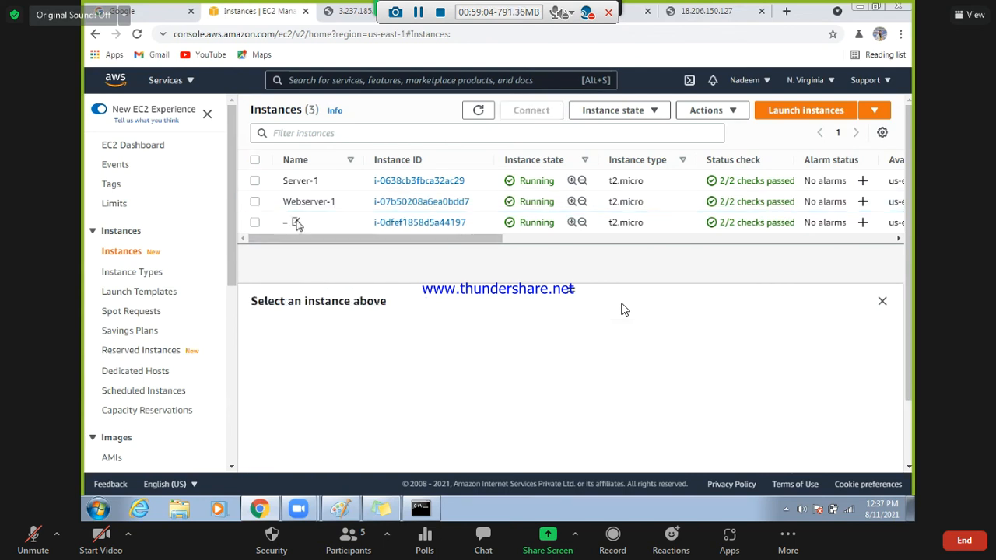
# Name the remaining unnamed instance Webserver-2 and clear its selection.
pyautogui.click(297, 223)
pyautogui.write('Webserv')
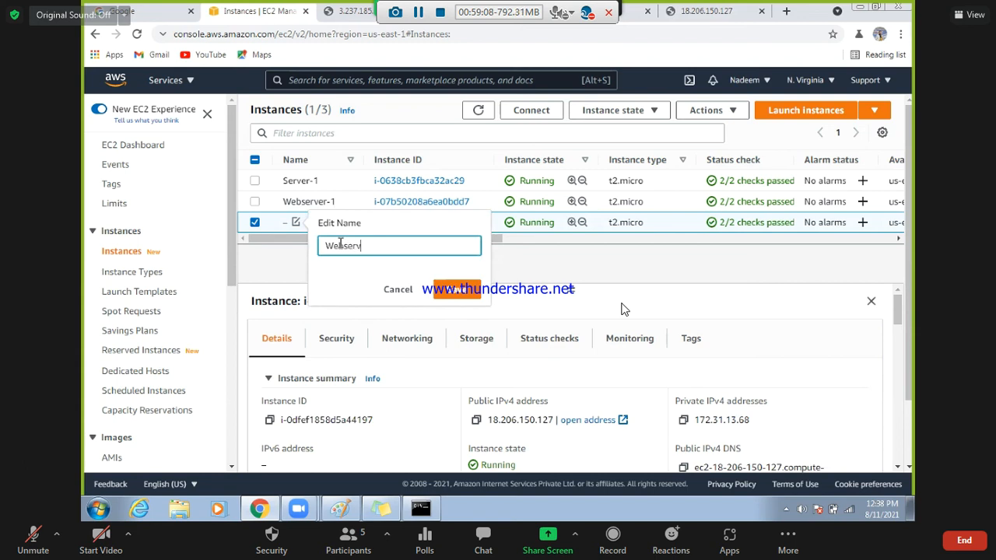
pyautogui.write('er-2')
pyautogui.press('Return')
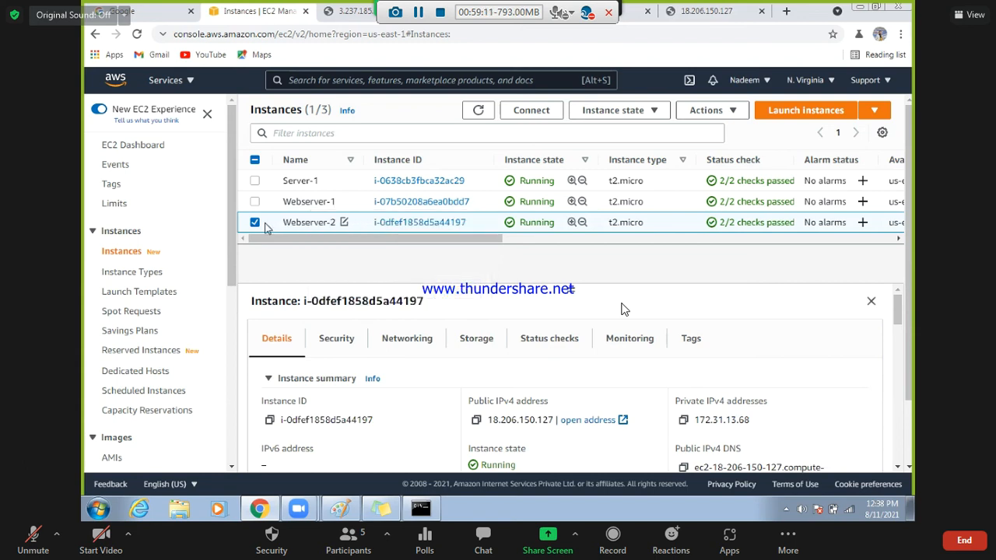
pyautogui.click(255, 223)
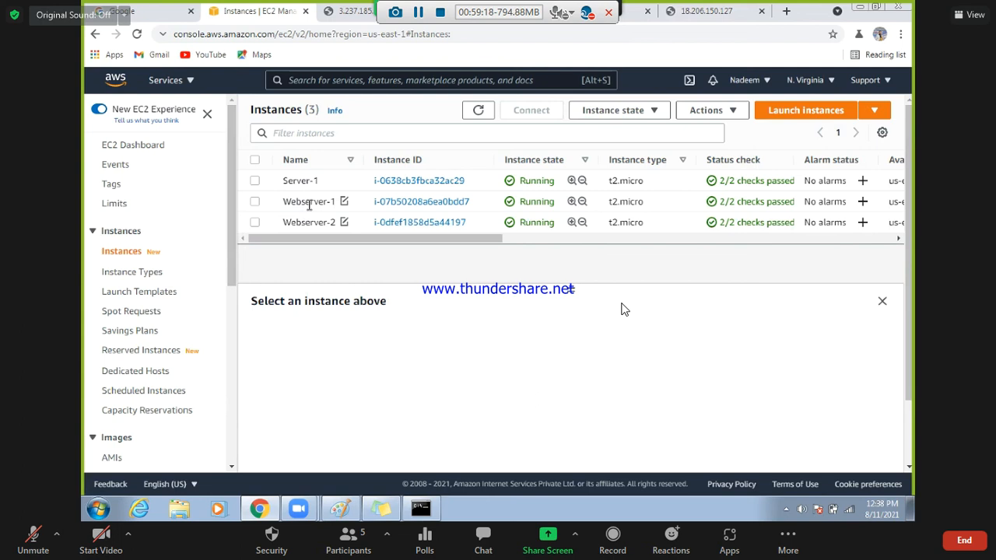
# Select Webserver-1 and Webserver-2 together to view them as a pair, then deselect both.
pyautogui.click(255, 203)
pyautogui.click(254, 224)
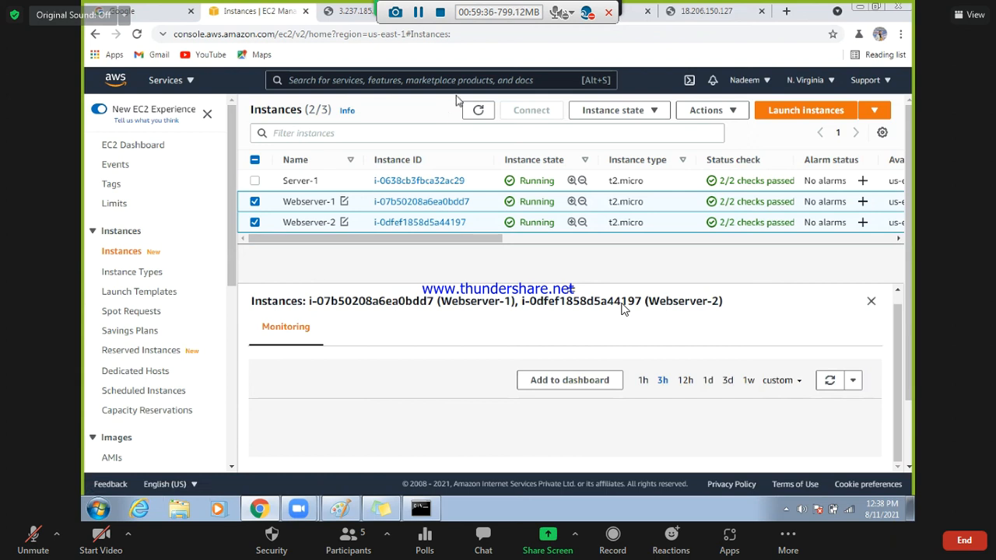
pyautogui.click(254, 224)
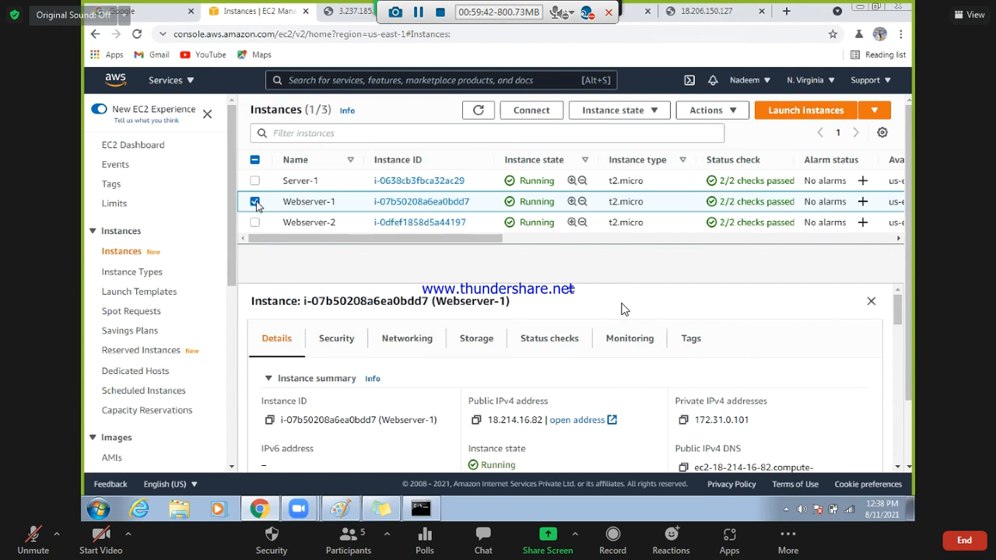
pyautogui.click(256, 202)
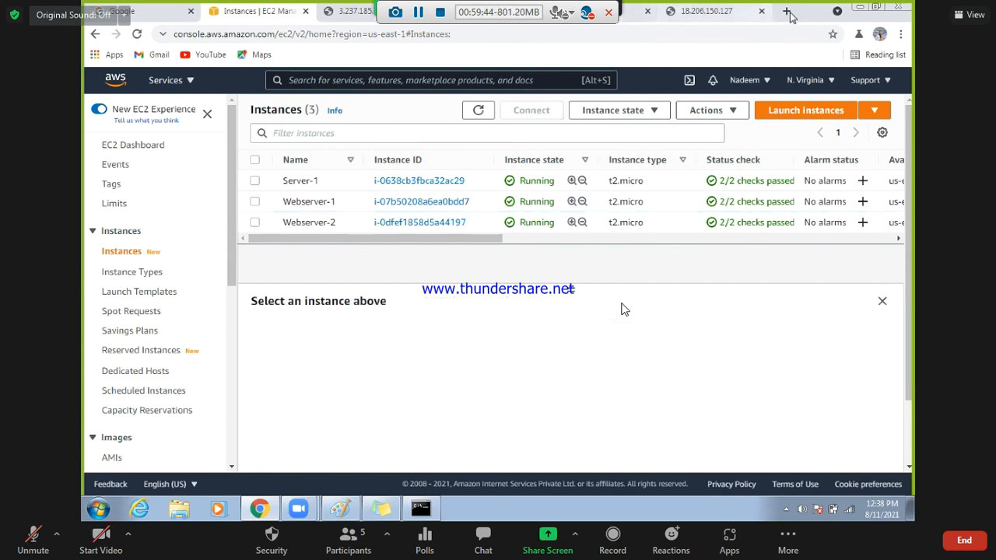
# Switch to the Gmail inbox in a new browser tab and open the AWS launch notification for group NextGen-Auto.
pyautogui.hotkey('ctrl', 't')
pyautogui.write('google.com/mail/u/0/#inbox')
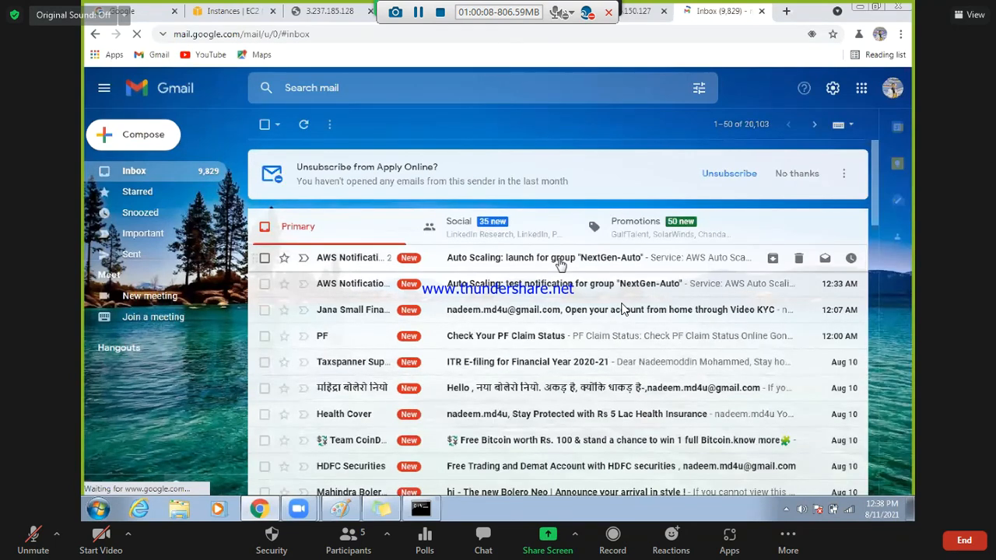
pyautogui.click(560, 263)
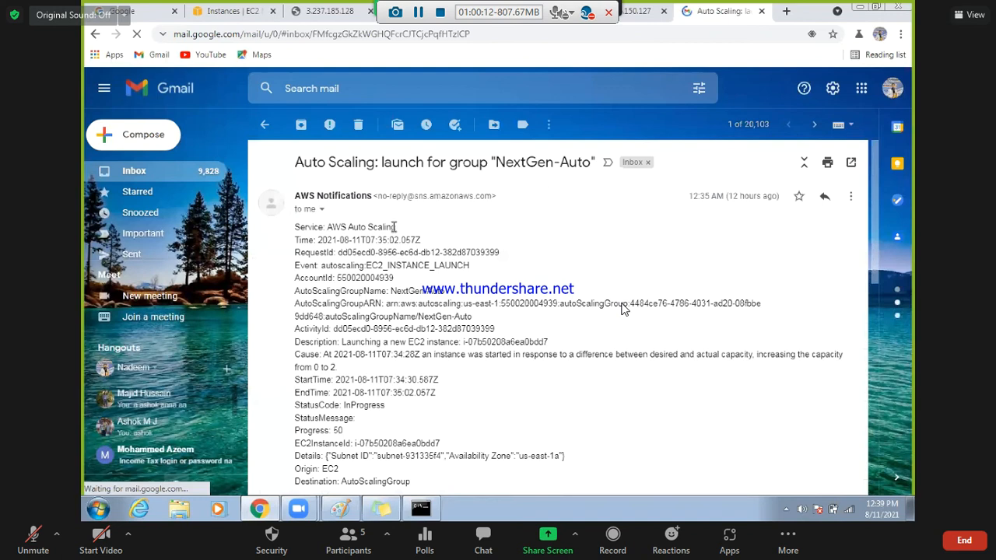
# Examine the service, event, group name and launch cause in the Auto Scaling notification, highlighting the relevant lines.
pyautogui.moveTo(395, 226); pyautogui.dragTo(295, 228)
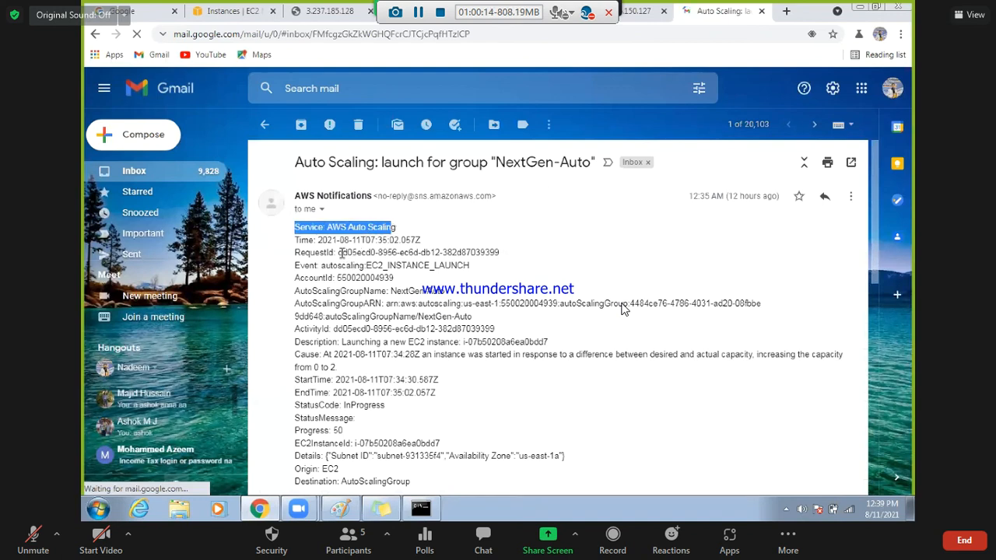
pyautogui.moveTo(340, 251); pyautogui.dragTo(407, 264)
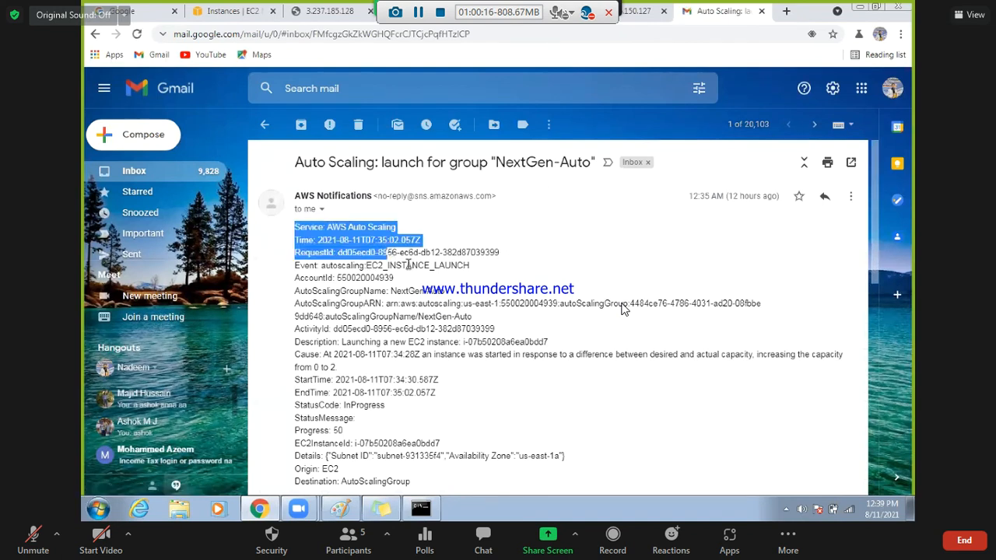
pyautogui.click(441, 266)
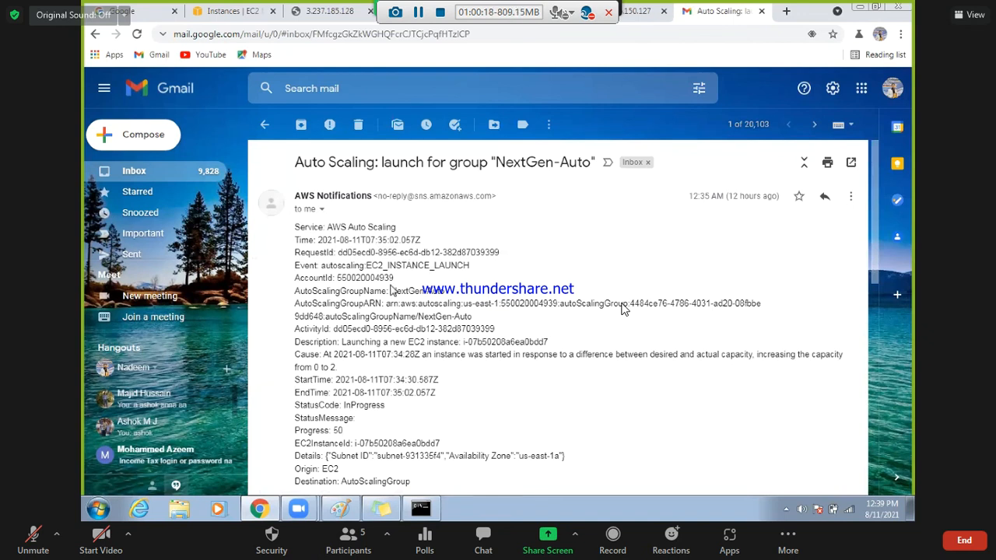
pyautogui.moveTo(397, 286); pyautogui.dragTo(438, 293)
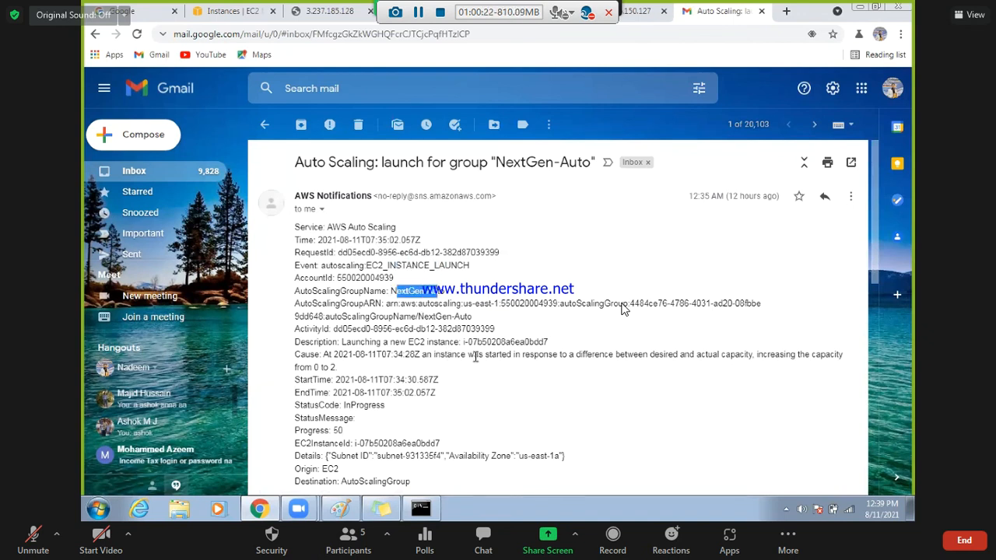
pyautogui.moveTo(542, 365); pyautogui.dragTo(685, 363)
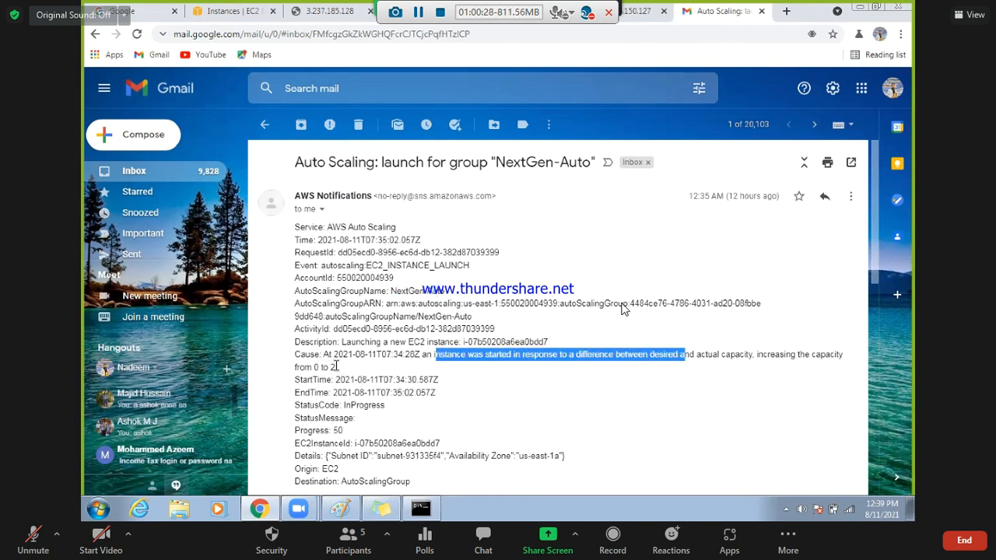
# Examine the capacity change, status code and progress lines in the Auto Scaling launch notification.
pyautogui.moveTo(320, 366); pyautogui.dragTo(336, 365)
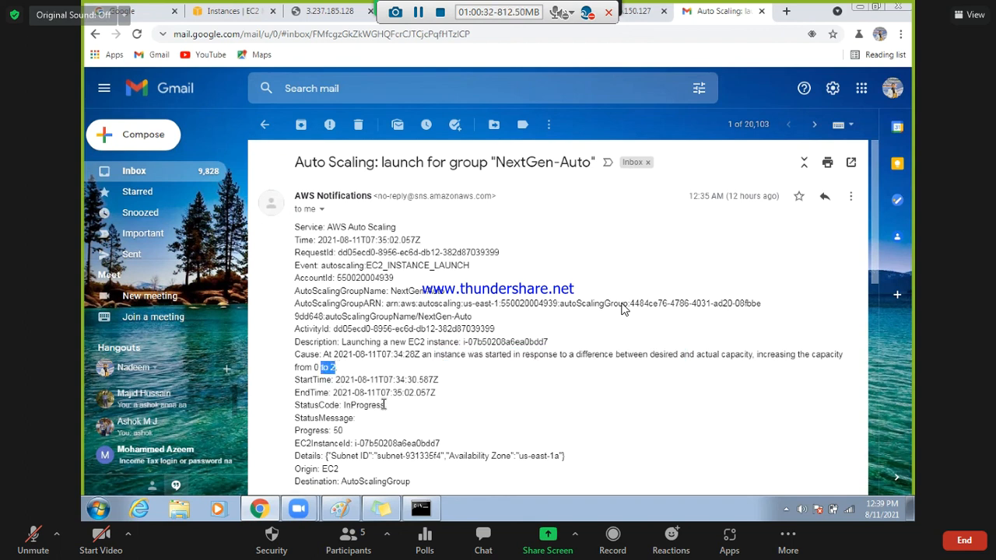
pyautogui.moveTo(383, 404); pyautogui.dragTo(343, 406)
pyautogui.scroll(-2, 621, 309)
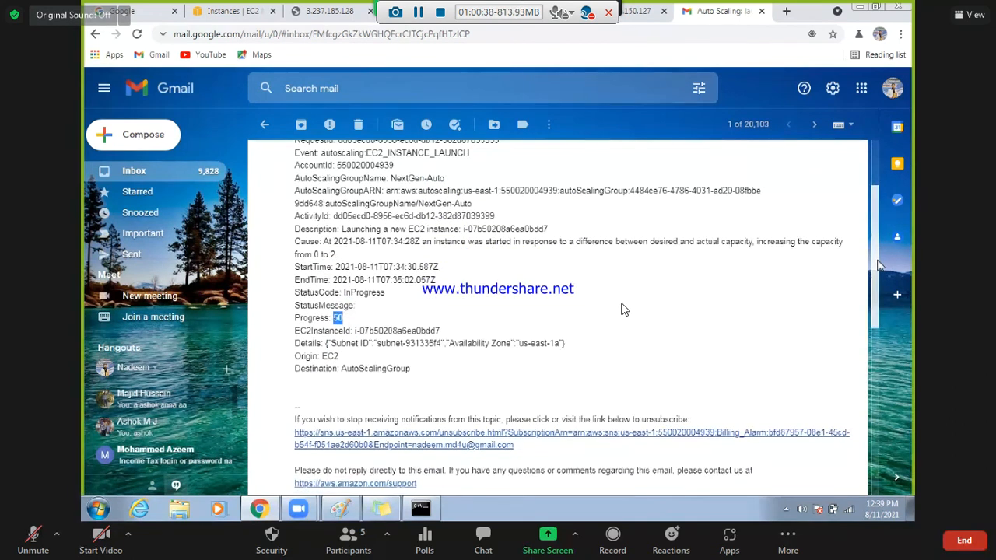
pyautogui.scroll(3, 621, 309)
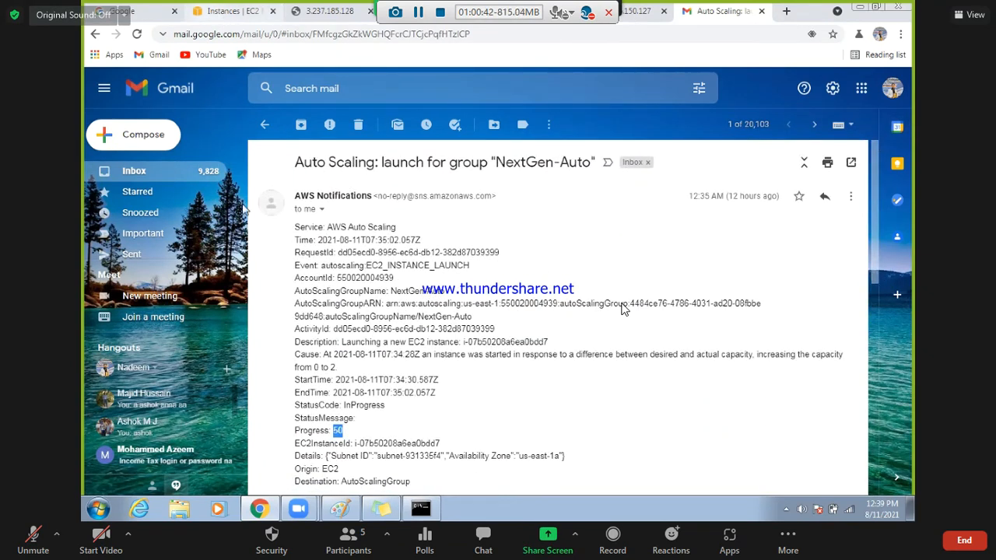
# Return to the EC2 console, search the AWS services for "clou" and open CloudWatch in a new browser tab.
pyautogui.click(226, 12)
pyautogui.click(370, 80)
pyautogui.write('clou')
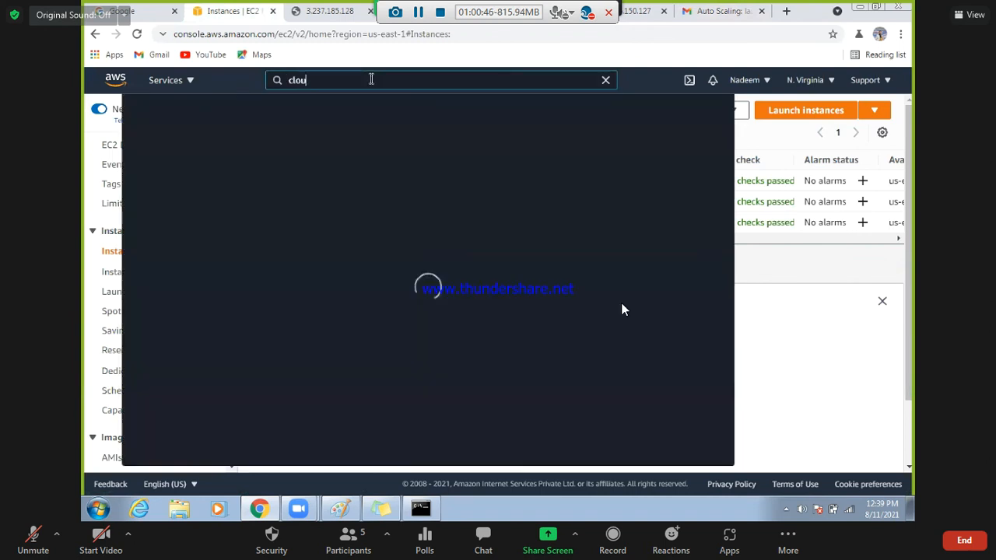
pyautogui.write('d9')
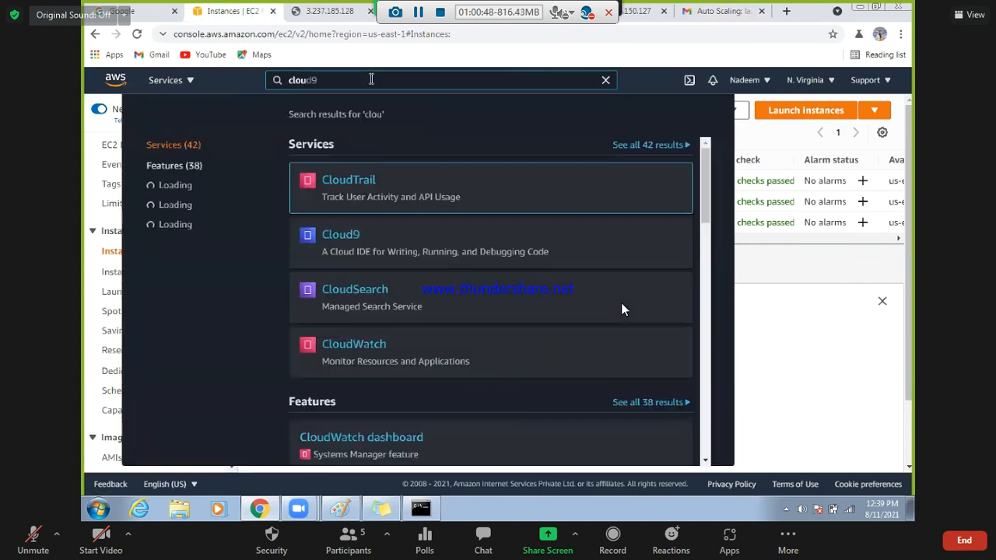
pyautogui.rightClick(355, 340)
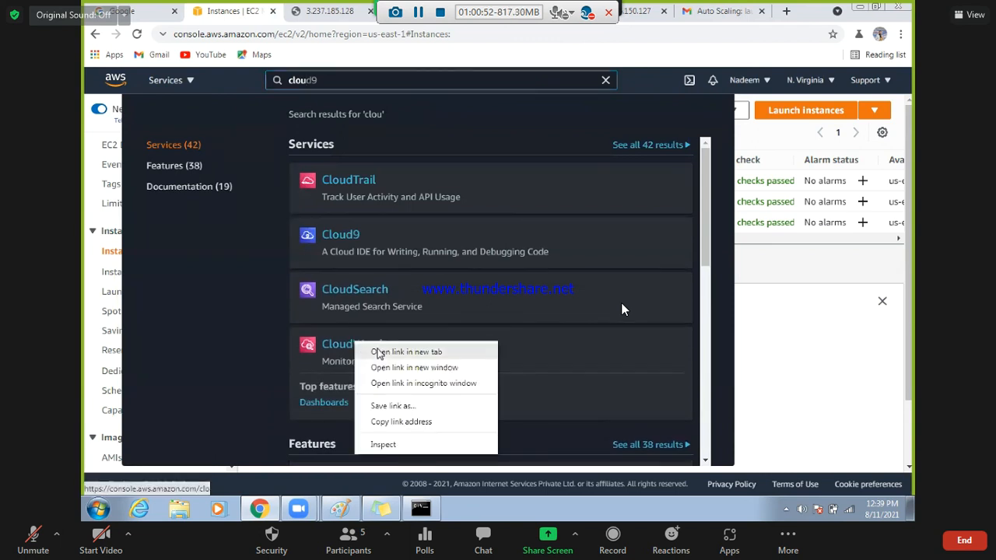
pyautogui.click(377, 351)
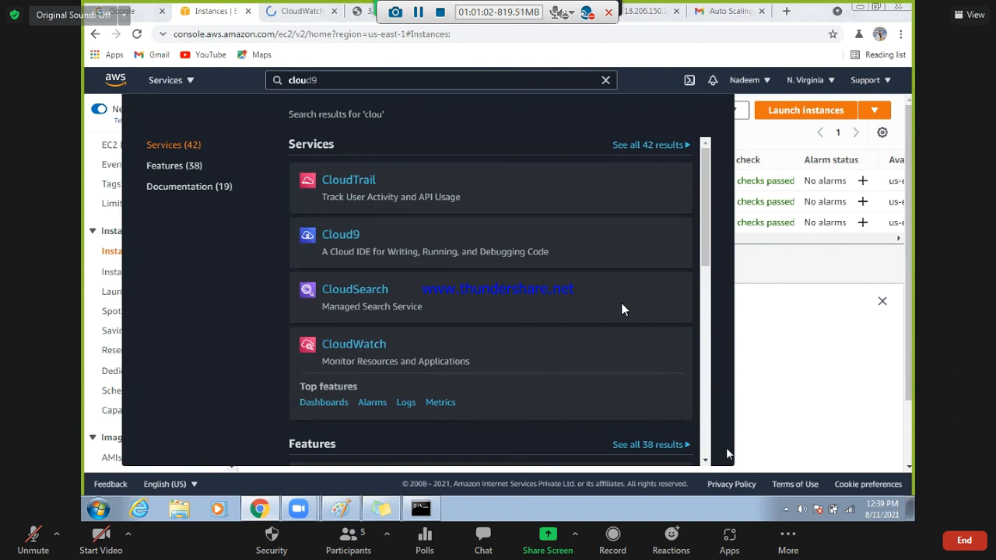
pyautogui.click(285, 10)
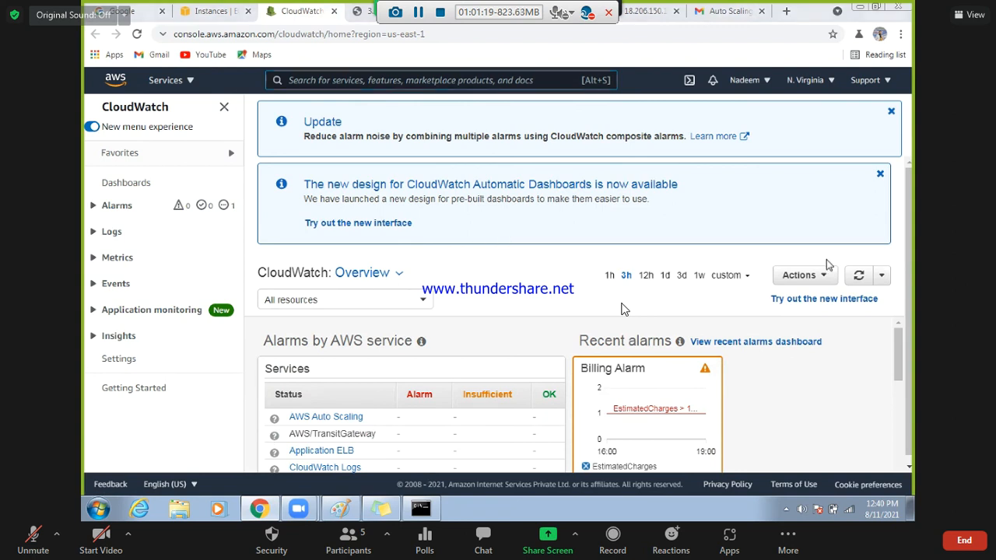
# Look over the CloudWatch overview of alarms by service and open the list of all alarms.
pyautogui.scroll(-2, 900, 366)
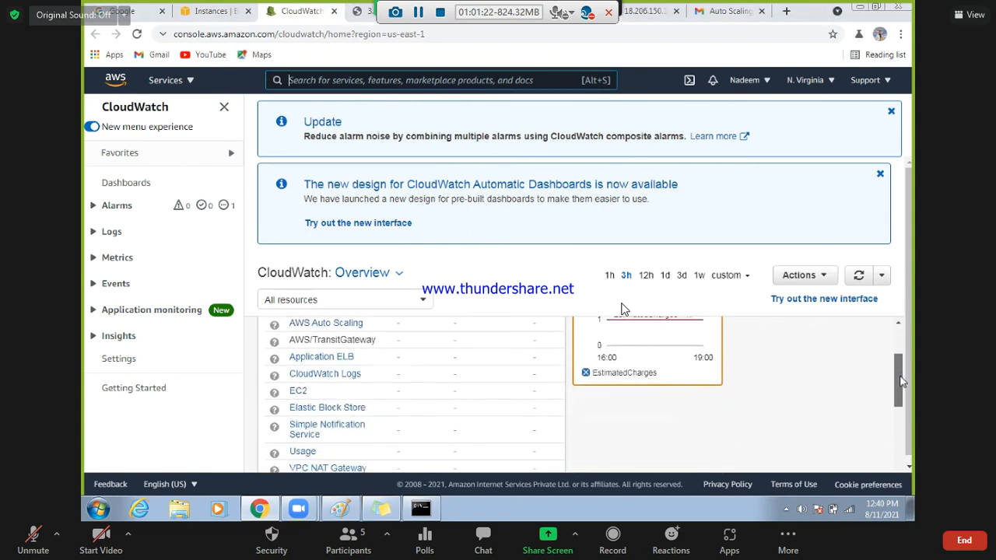
pyautogui.scroll(-1, 902, 385)
pyautogui.scroll(-1, 901, 393)
pyautogui.scroll(5, 901, 394)
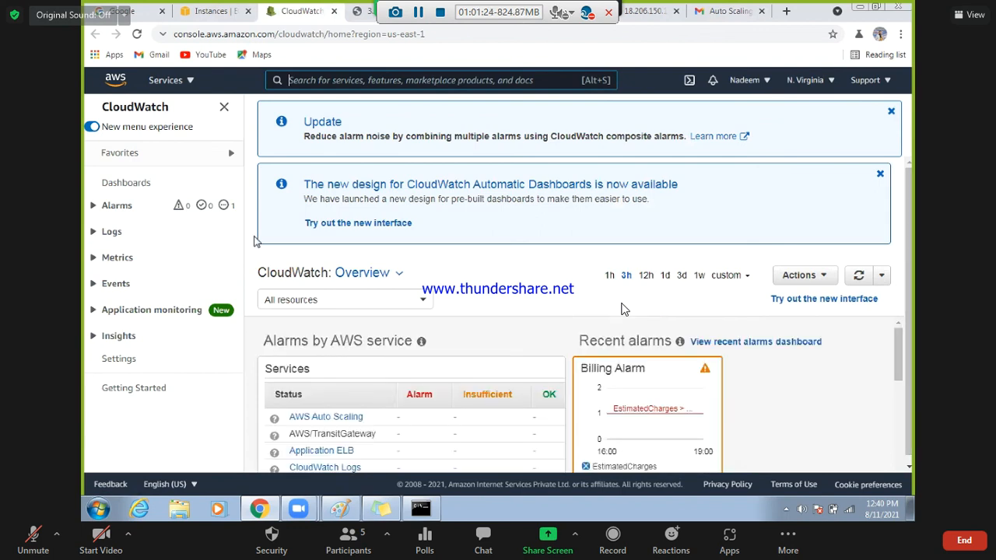
pyautogui.click(91, 206)
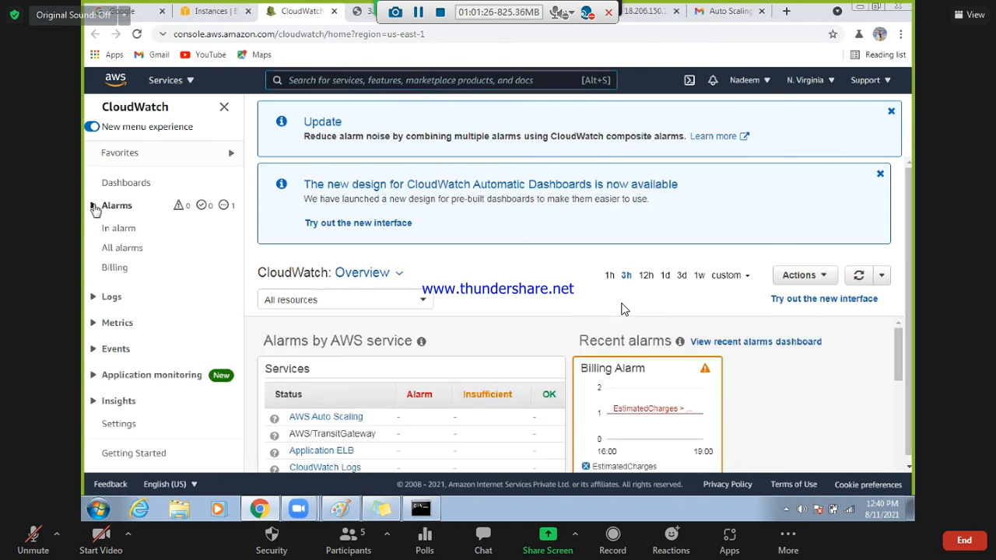
pyautogui.click(113, 249)
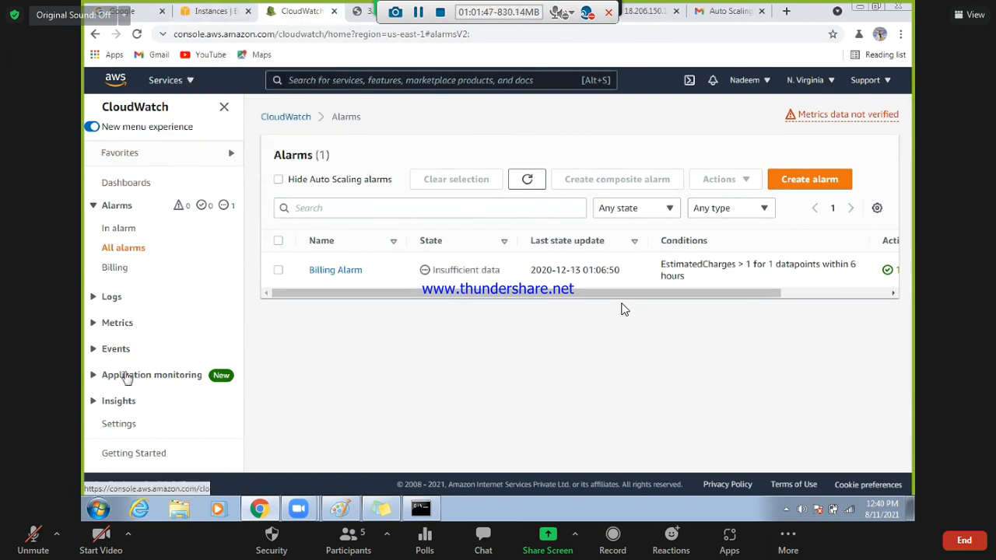
# Switch off CloudWatch's new menu experience, and view the metric and conditions page for creating an alarm before cancelling it.
pyautogui.click(128, 130)
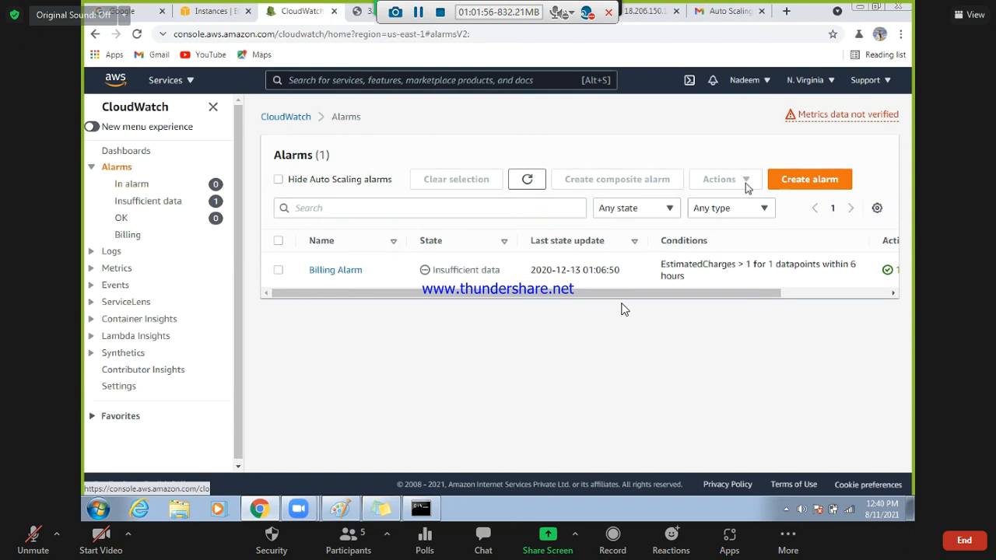
pyautogui.click(796, 187)
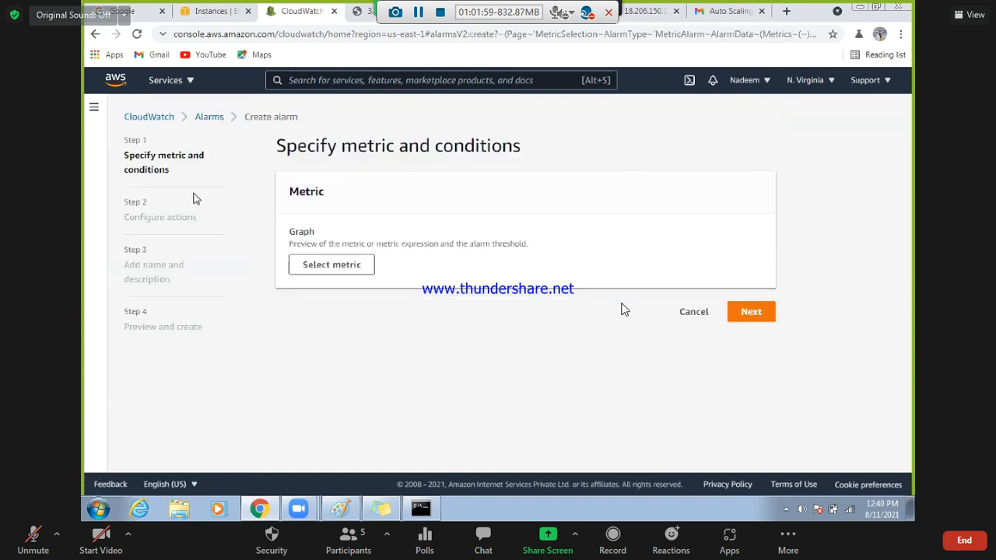
pyautogui.click(695, 312)
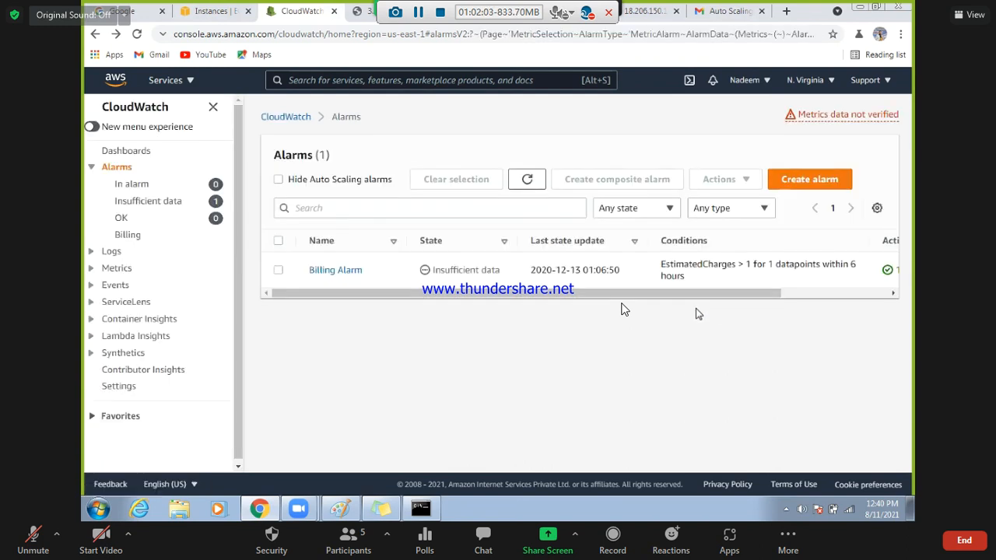
# Return to the EC2 instances list, dismiss the service search results, and select Webserver-1 and Webserver-2.
pyautogui.click(201, 10)
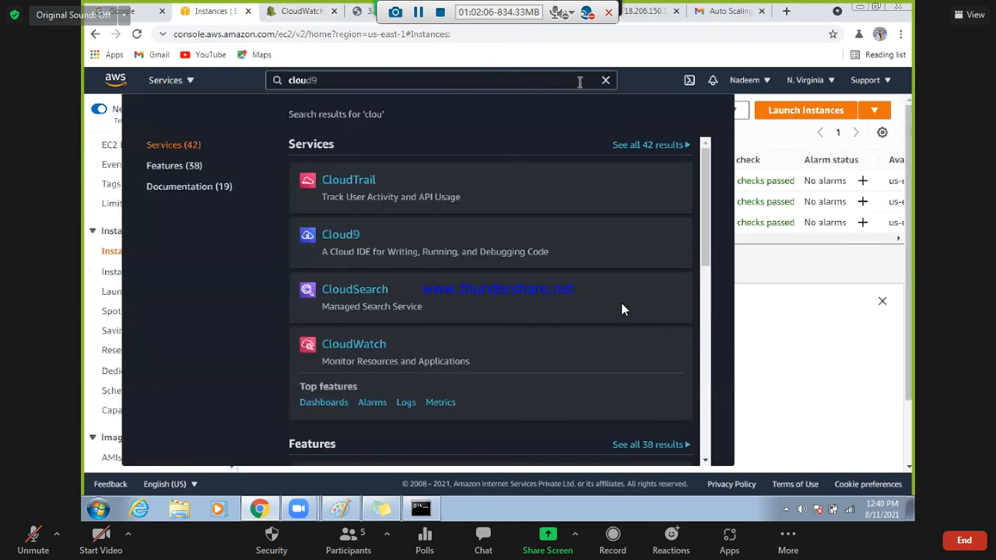
pyautogui.click(646, 85)
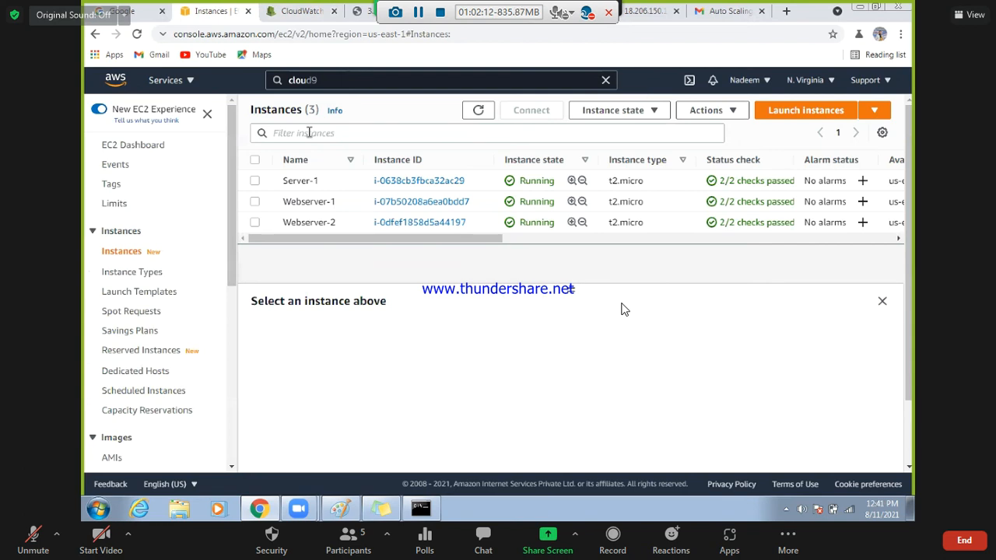
pyautogui.click(255, 203)
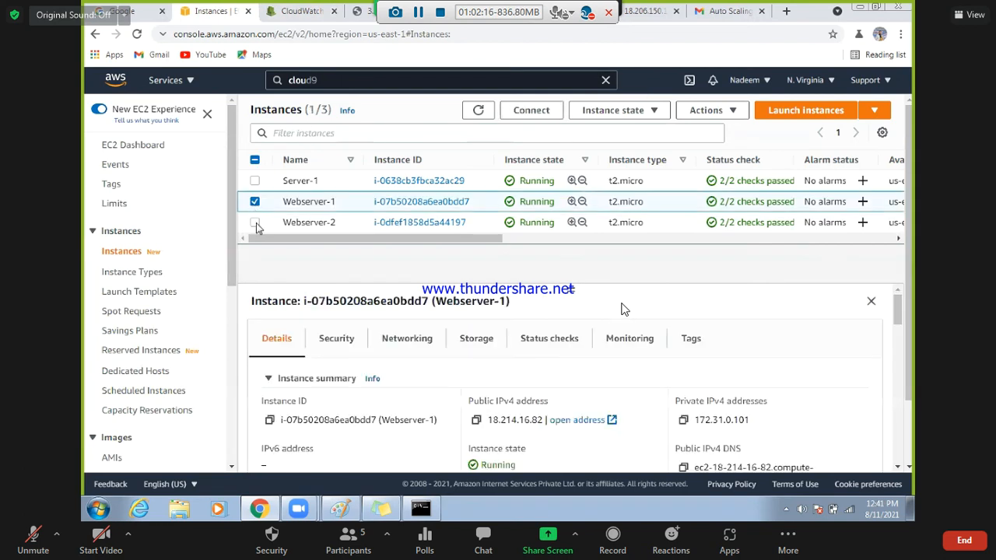
pyautogui.click(256, 223)
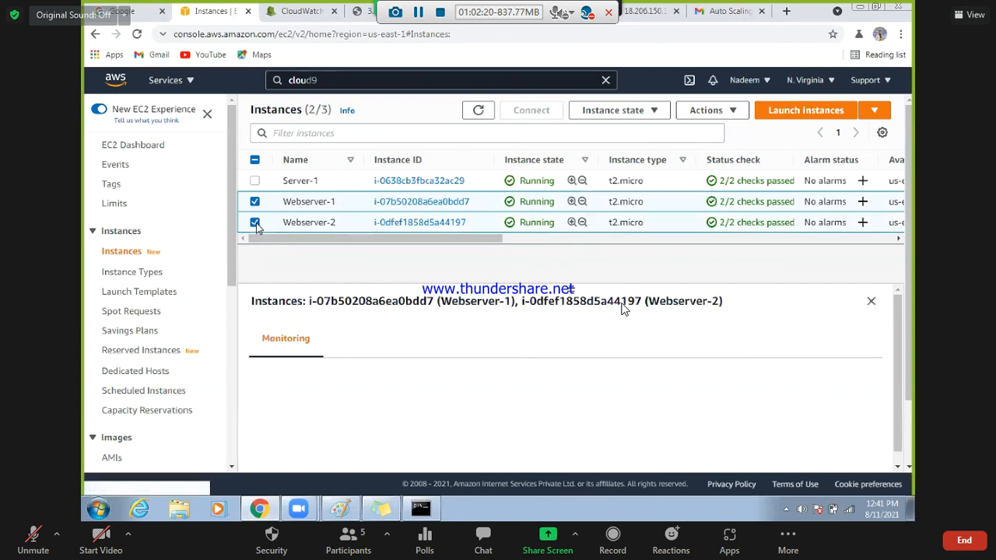
# Revisit the web pages served by the Auto Scaling instances in their open browser tabs.
pyautogui.click(640, 12)
pyautogui.hotkey('ctrl', 'shift', 'Tab')
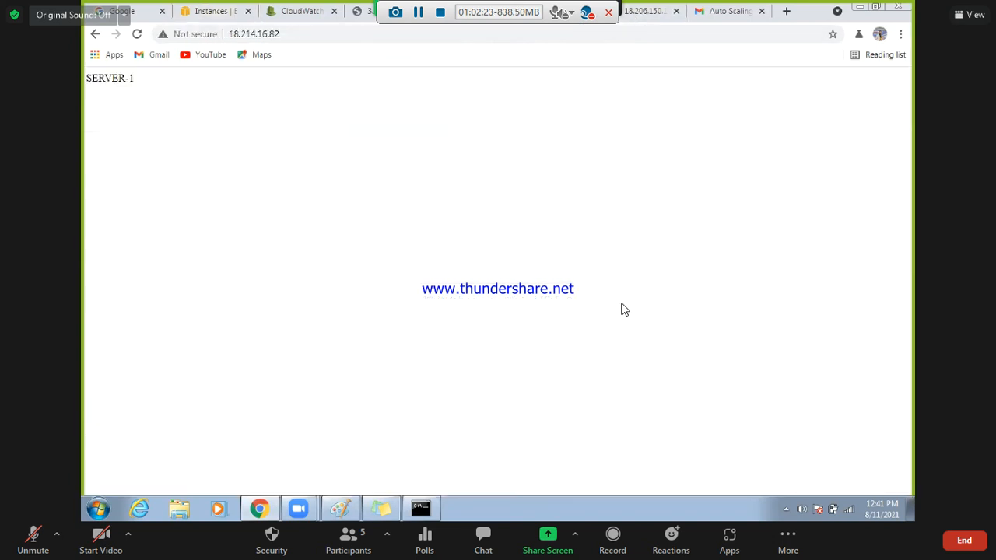
pyautogui.hotkey('ctrl', 'shift', 'Tab')
pyautogui.hotkey('ctrl', 'shift', 'Tab')
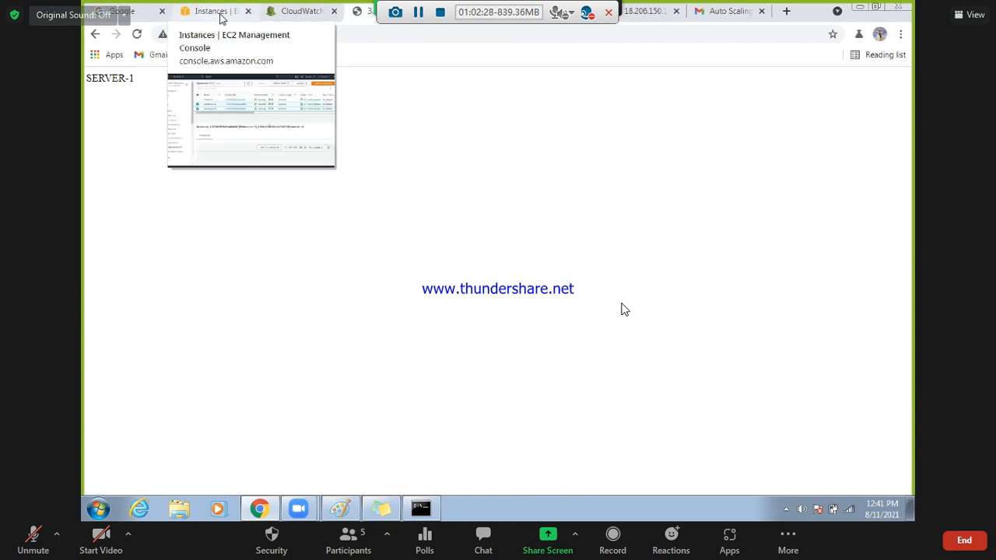
# Go back to the EC2 instances list and reselect Webserver-1 and Webserver-2 as a pair, ending with both deselected.
pyautogui.click(220, 14)
pyautogui.click(255, 202)
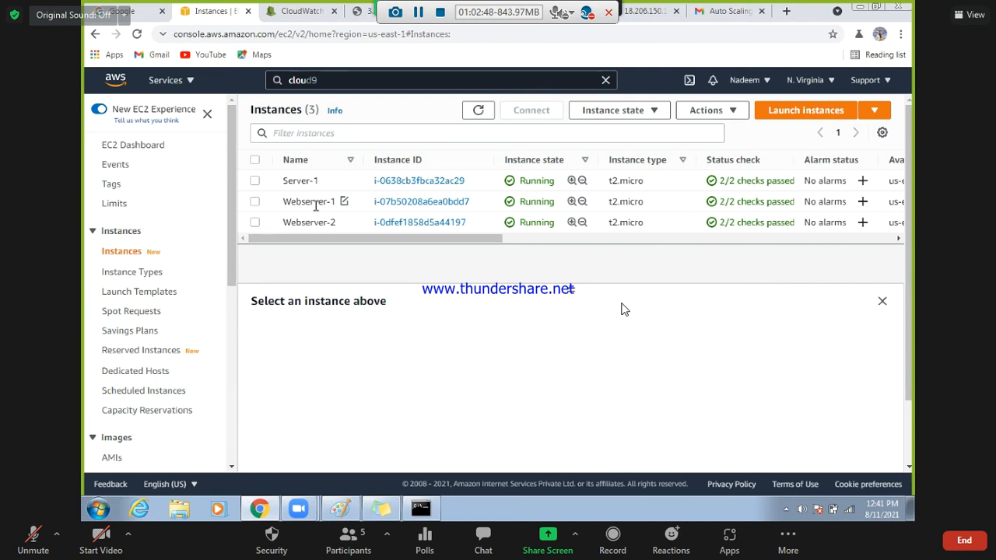
pyautogui.click(255, 203)
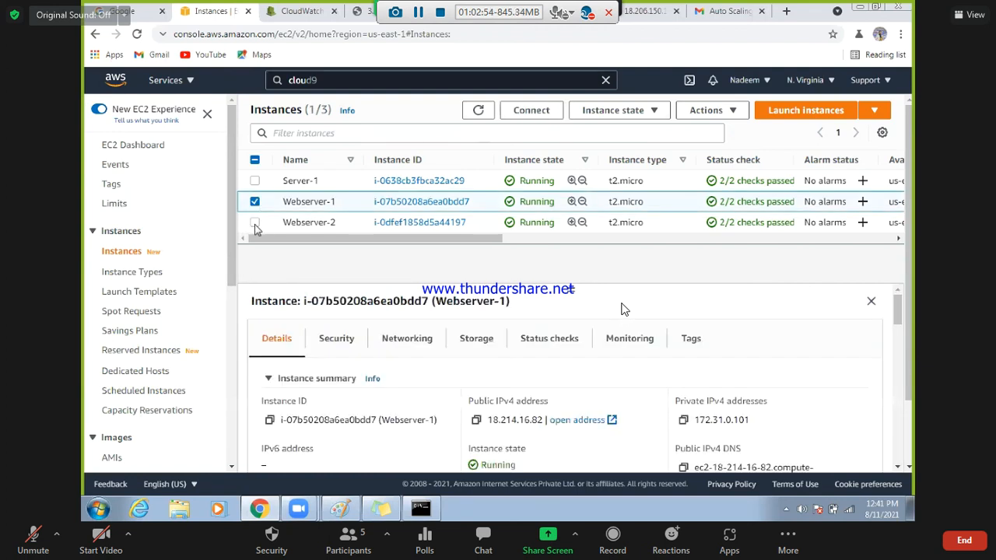
pyautogui.click(256, 224)
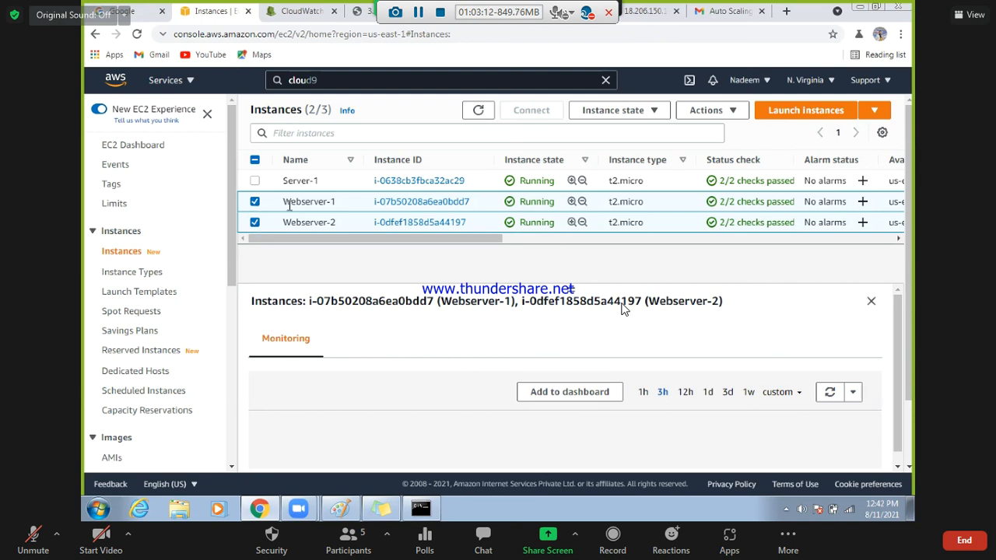
pyautogui.click(255, 202)
pyautogui.click(255, 223)
# Recheck the Auto Scaling launch email in Gmail, highlighting its request-to-end-time details, and return to the EC2 console.
pyautogui.click(713, 12)
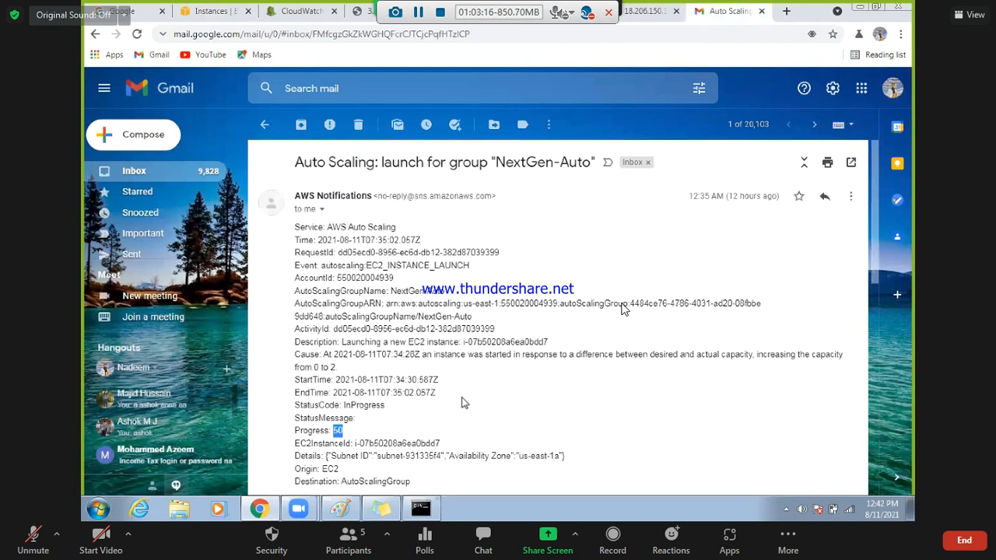
pyautogui.moveTo(392, 252); pyautogui.dragTo(462, 398)
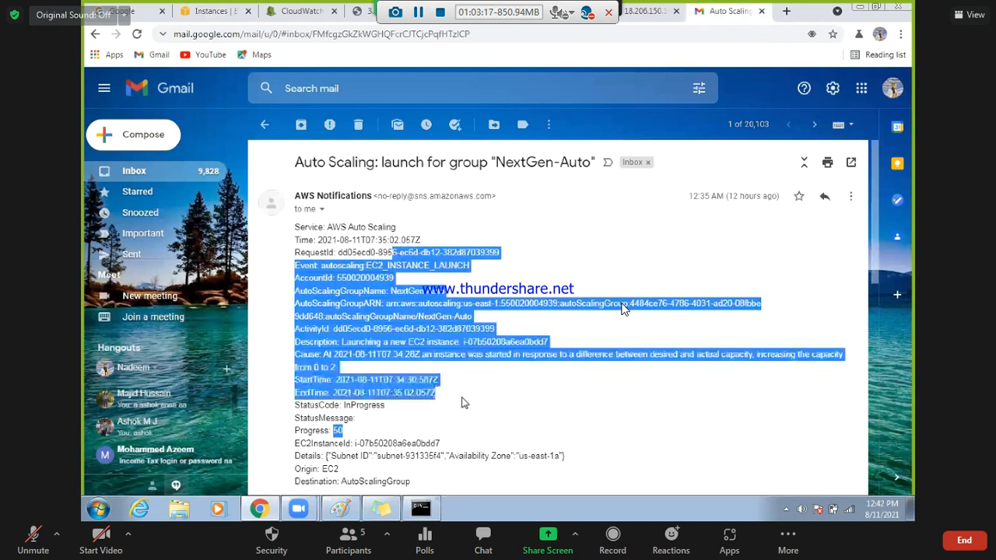
pyautogui.click(210, 11)
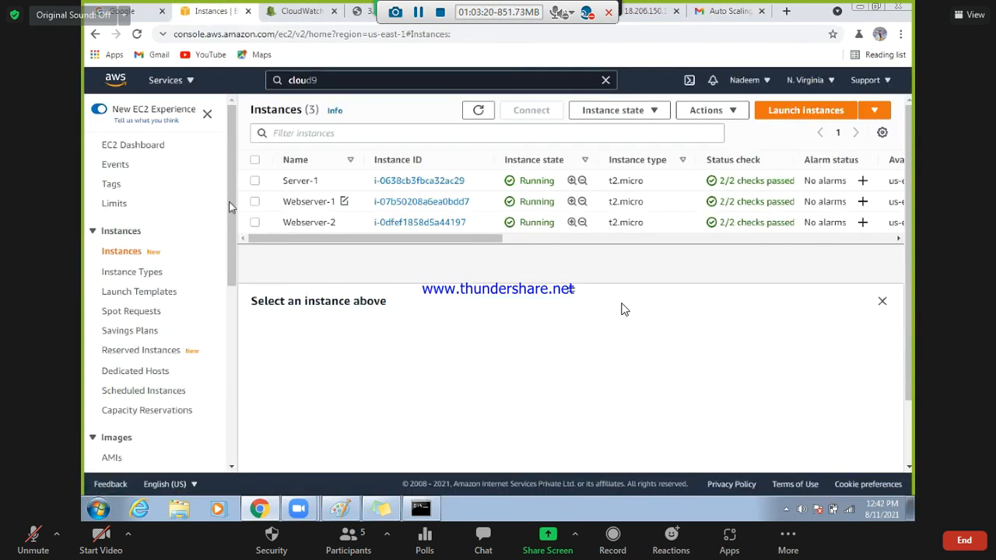
# Look through the EC2 console sections and open the list of Auto Scaling groups.
pyautogui.moveTo(231, 206); pyautogui.dragTo(232, 385)
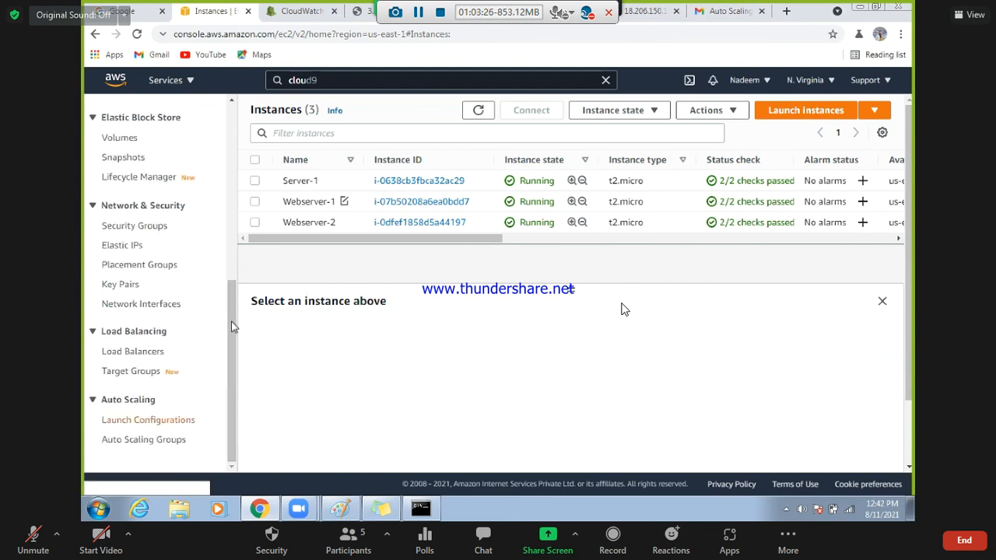
pyautogui.click(233, 250)
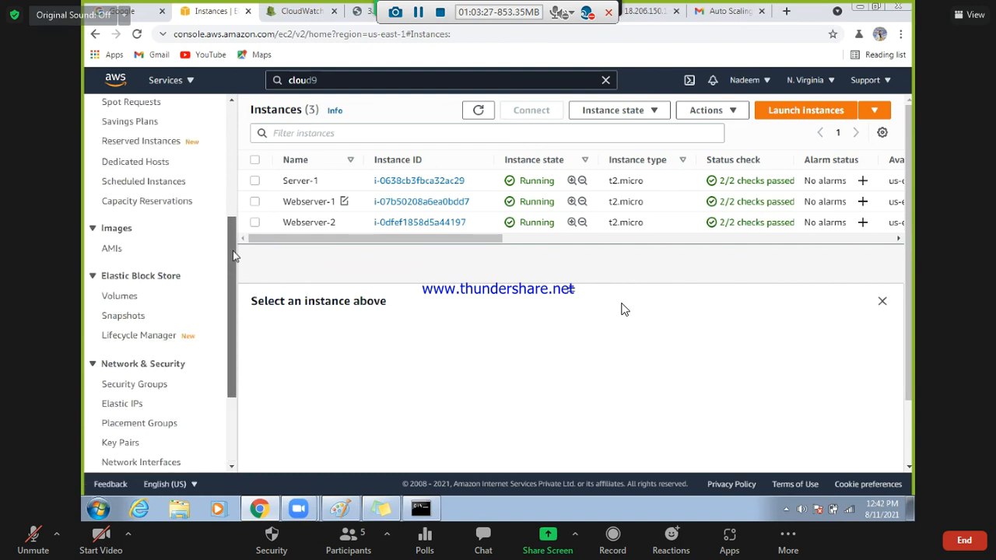
pyautogui.click(228, 180)
pyautogui.scroll(-2, 228, 180)
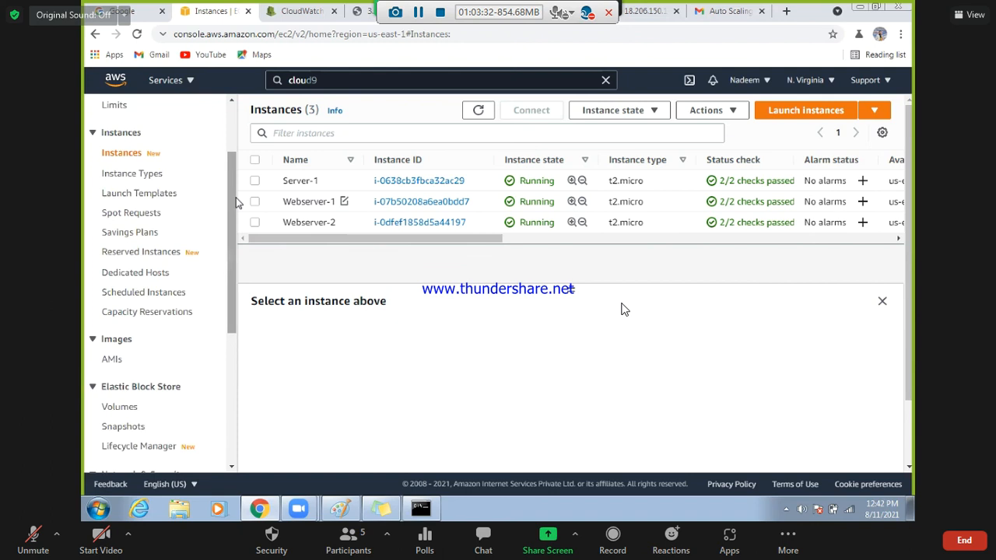
pyautogui.scroll(-2, 232, 223)
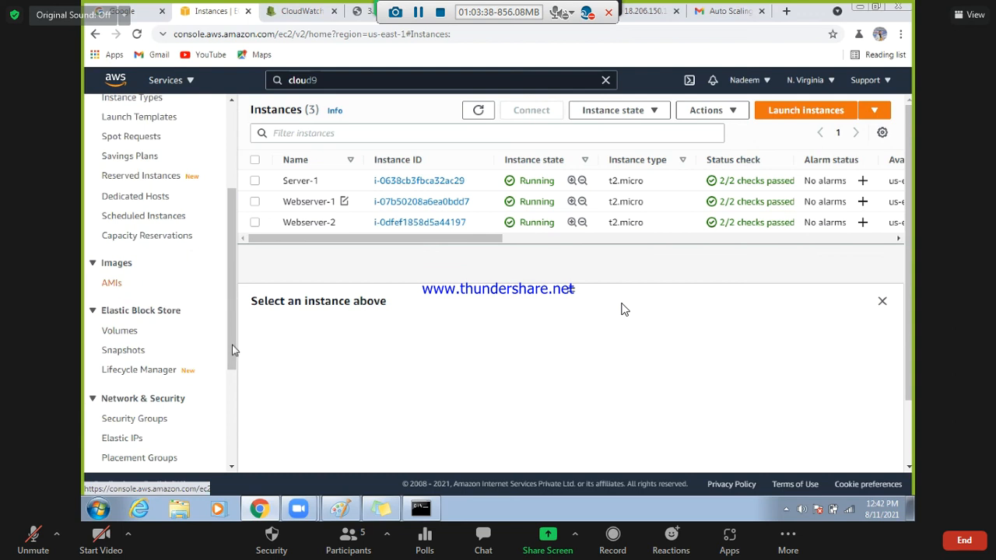
pyautogui.scroll(-5, 160, 427)
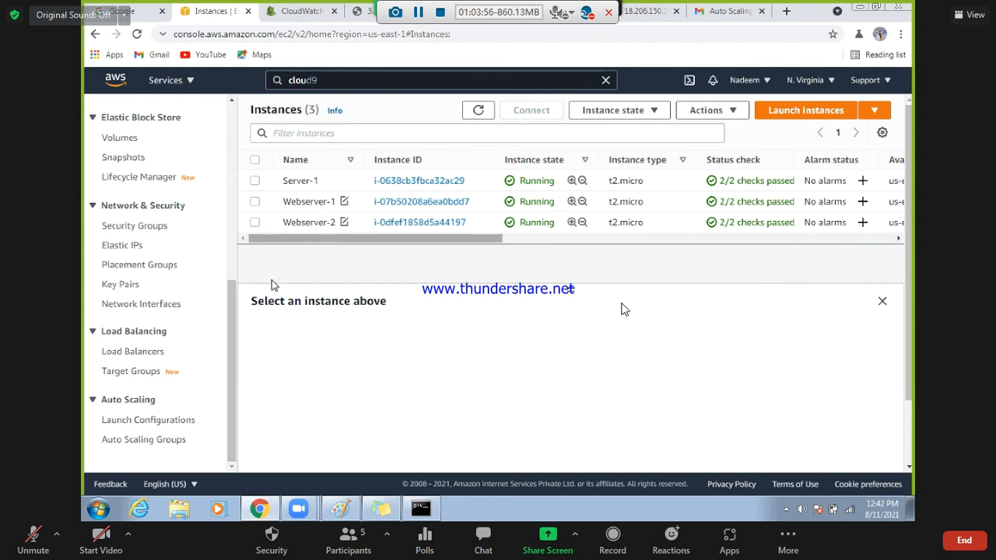
pyautogui.click(143, 441)
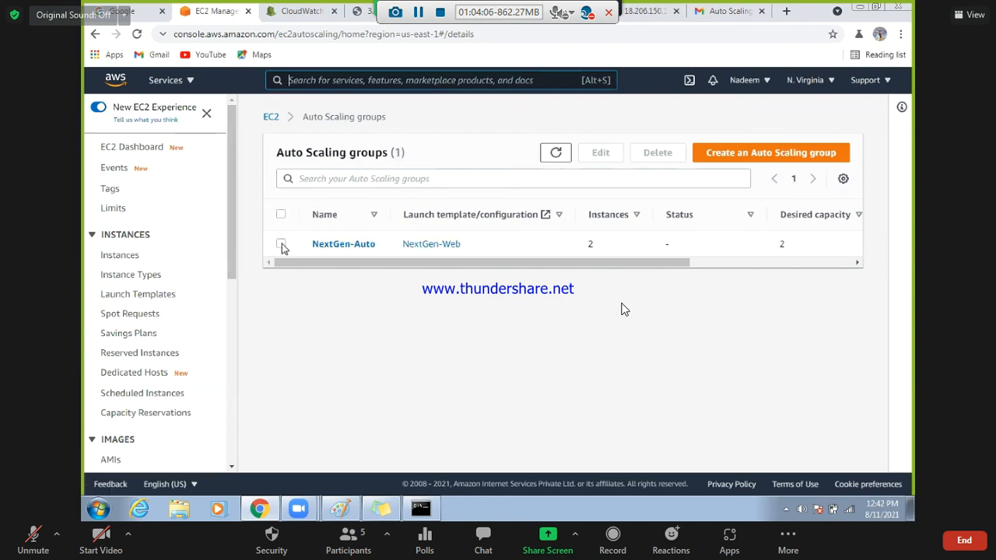
# Delete the NextGen-Auto Auto Scaling group, entering delete as the confirmation text.
pyautogui.click(282, 244)
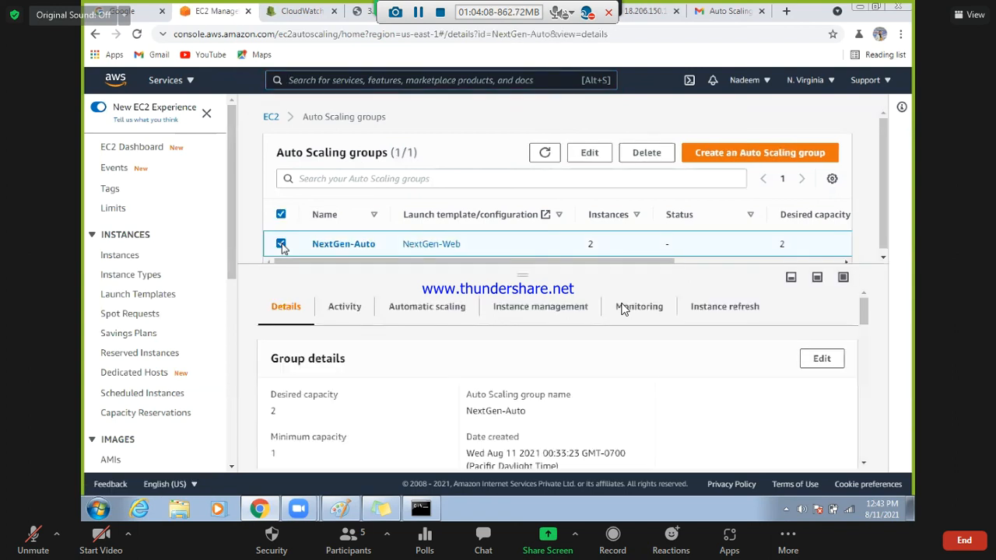
pyautogui.click(647, 154)
pyautogui.click(405, 324)
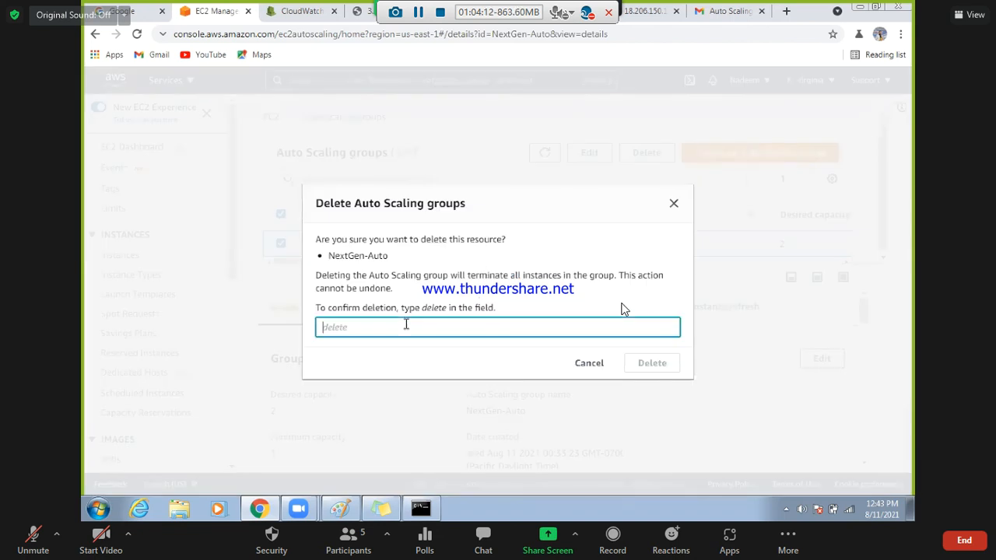
pyautogui.write('delete')
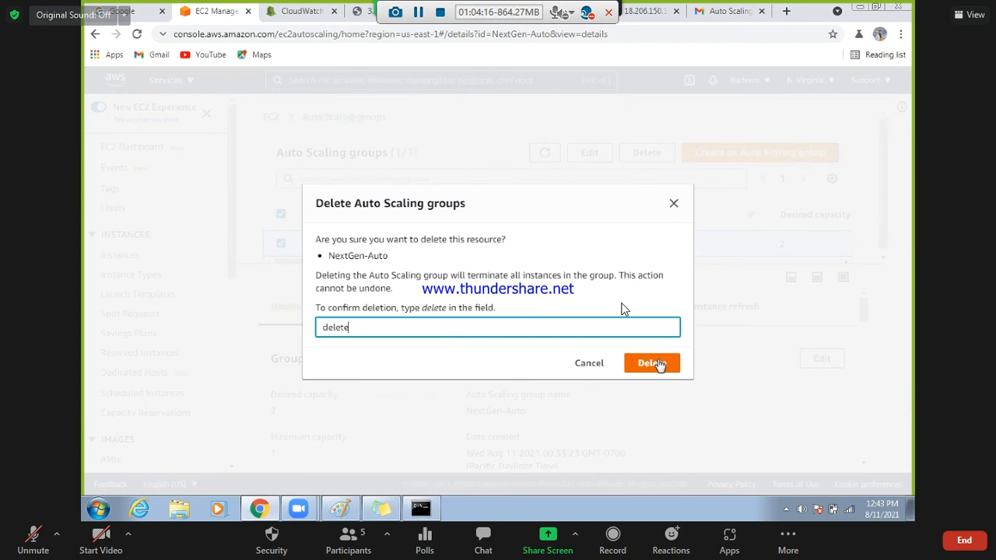
pyautogui.click(658, 364)
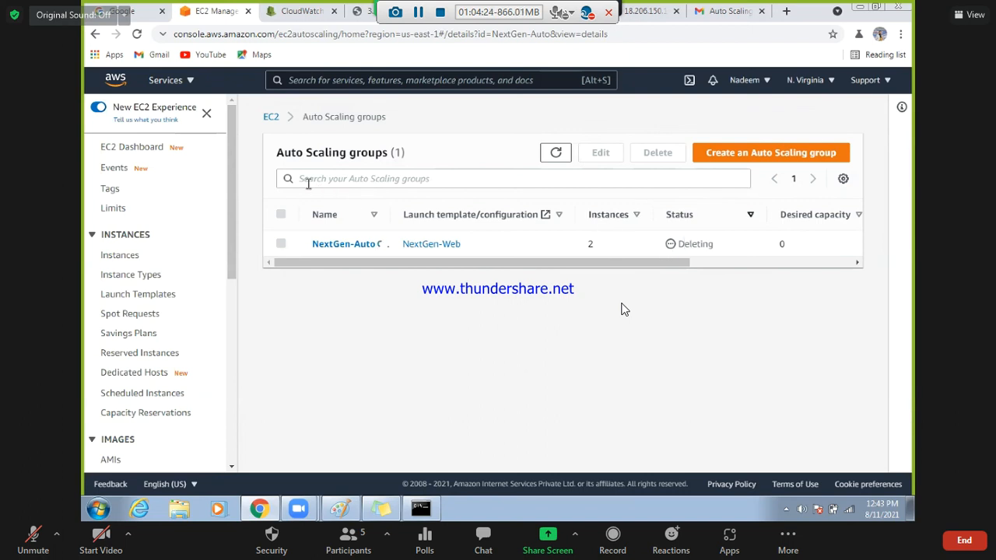
# Refresh the EC2 instances list repeatedly to check the states of Webserver-1 and Webserver-2, and return to the Auto Scaling groups list.
pyautogui.click(118, 260)
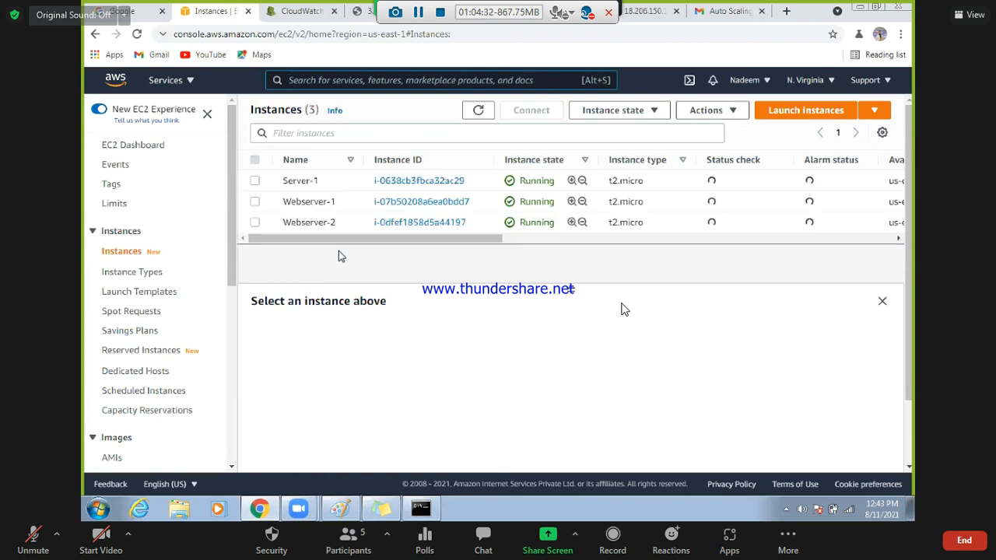
pyautogui.click(480, 112)
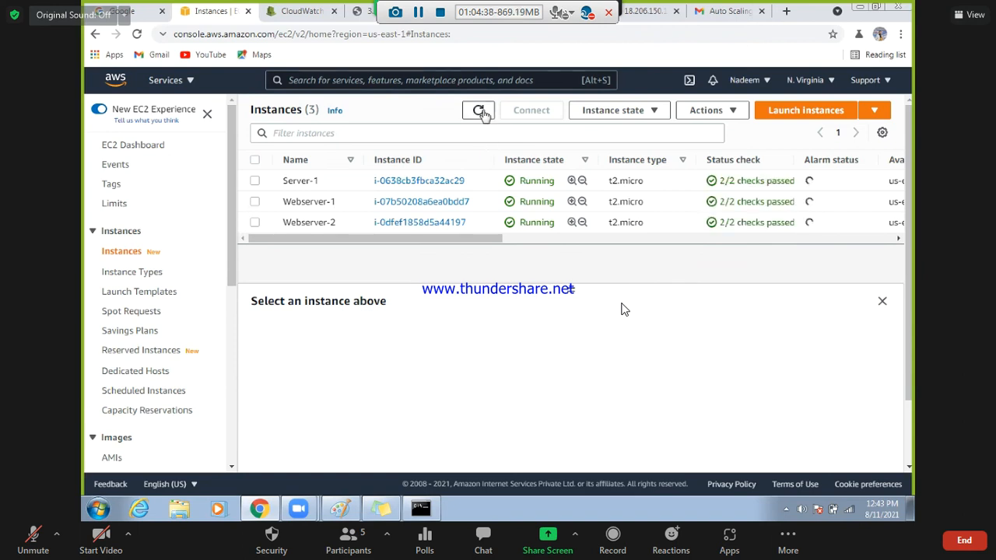
pyautogui.click(480, 112)
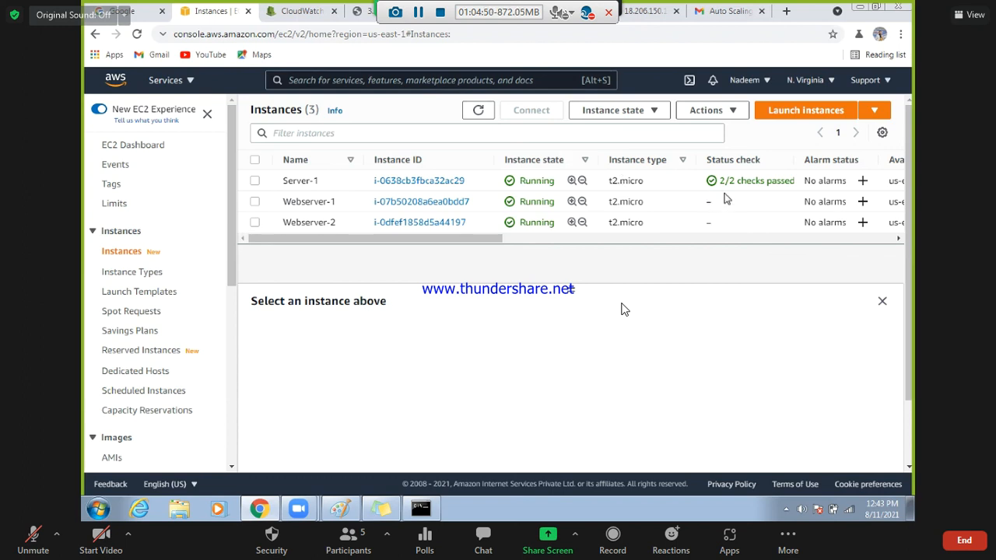
pyautogui.click(478, 112)
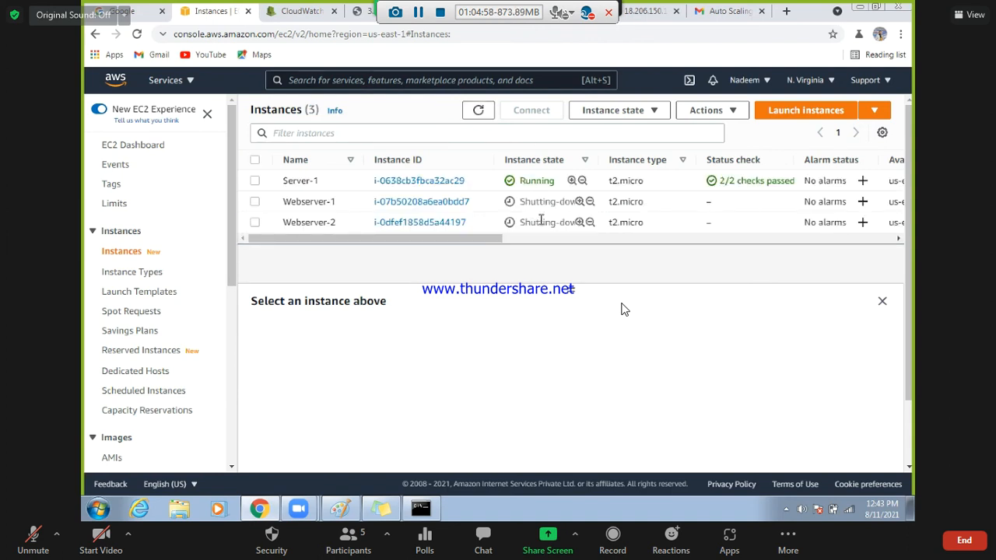
pyautogui.moveTo(234, 245); pyautogui.dragTo(285, 175)
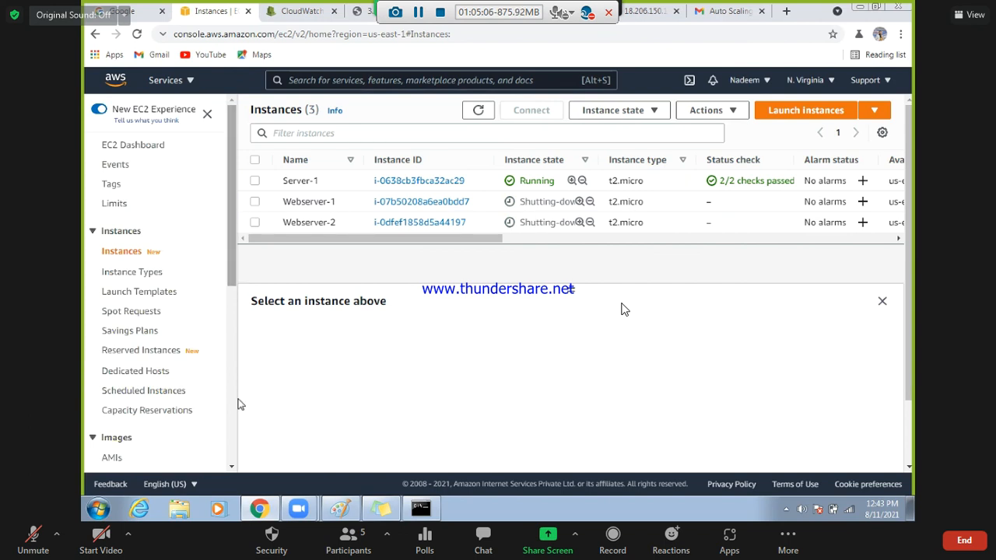
pyautogui.scroll(-5, 144, 440)
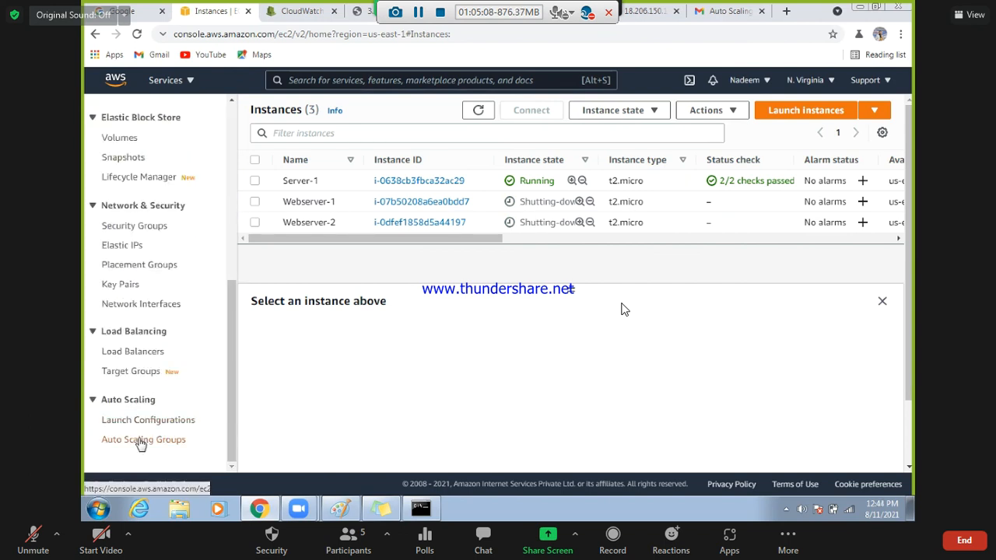
pyautogui.click(141, 440)
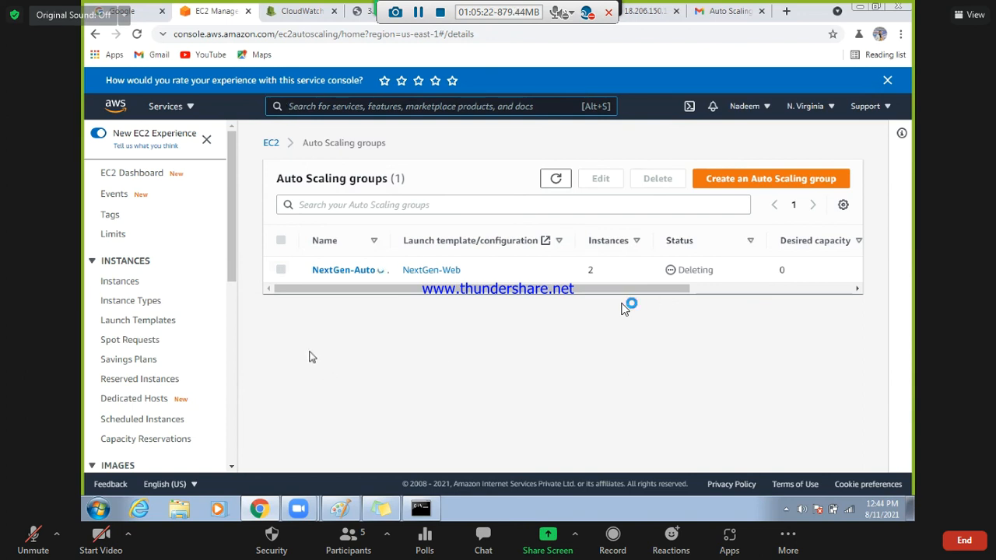
# Delete the NextGen-Web launch configuration.
pyautogui.scroll(-5, 234, 400)
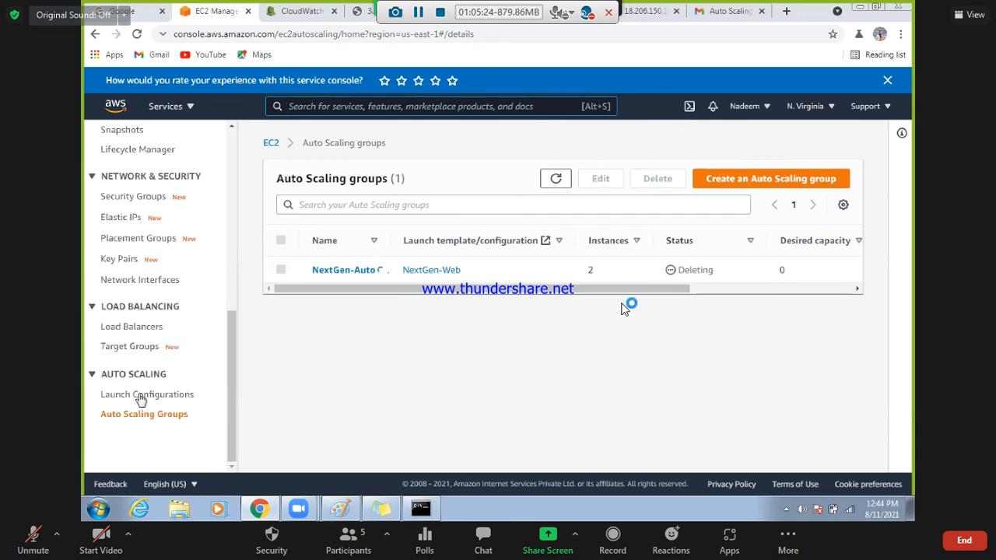
pyautogui.click(141, 396)
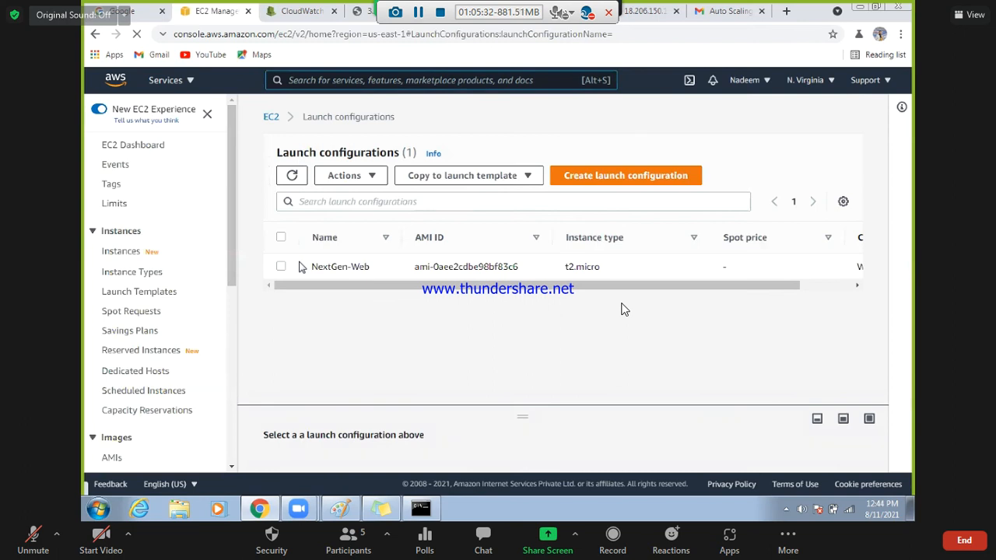
pyautogui.click(308, 265)
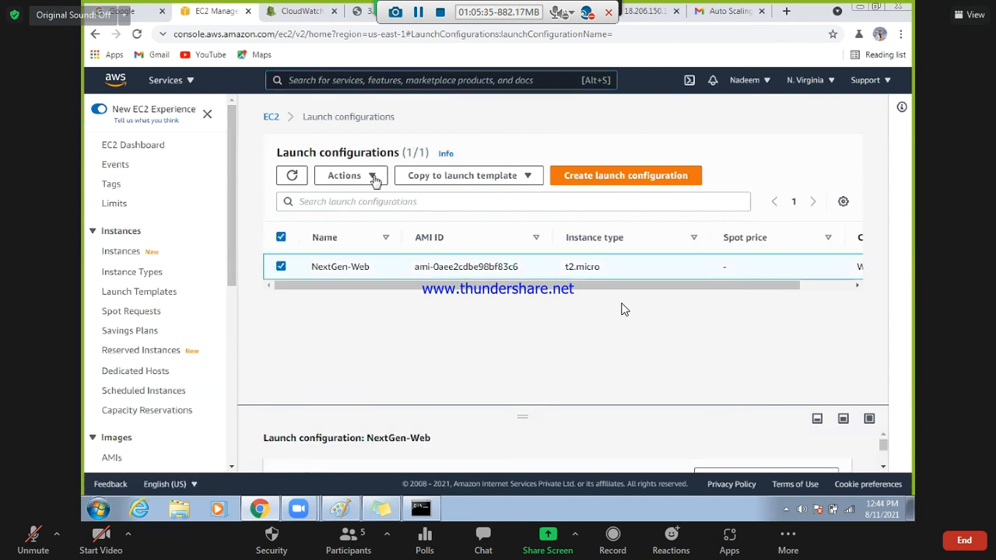
pyautogui.click(375, 177)
pyautogui.click(364, 218)
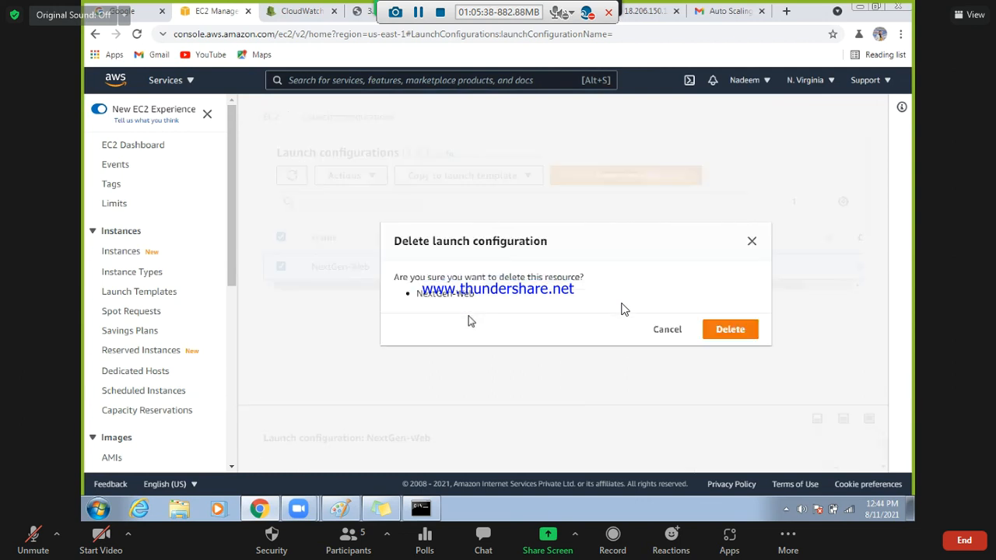
pyautogui.click(722, 331)
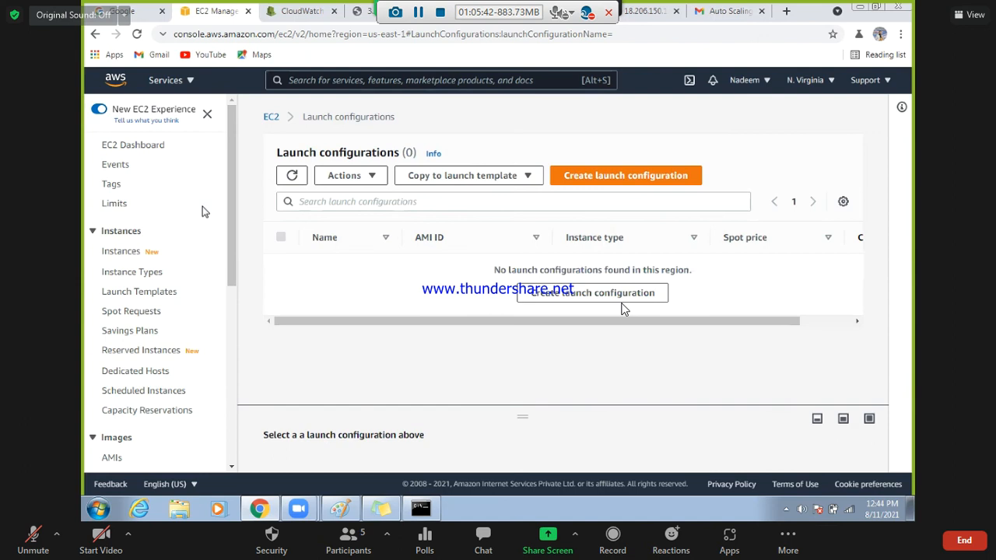
# Try to delete the Server-1 snapshot in Elastic Block Store, and close the deletion dialog.
pyautogui.scroll(-3, 233, 296)
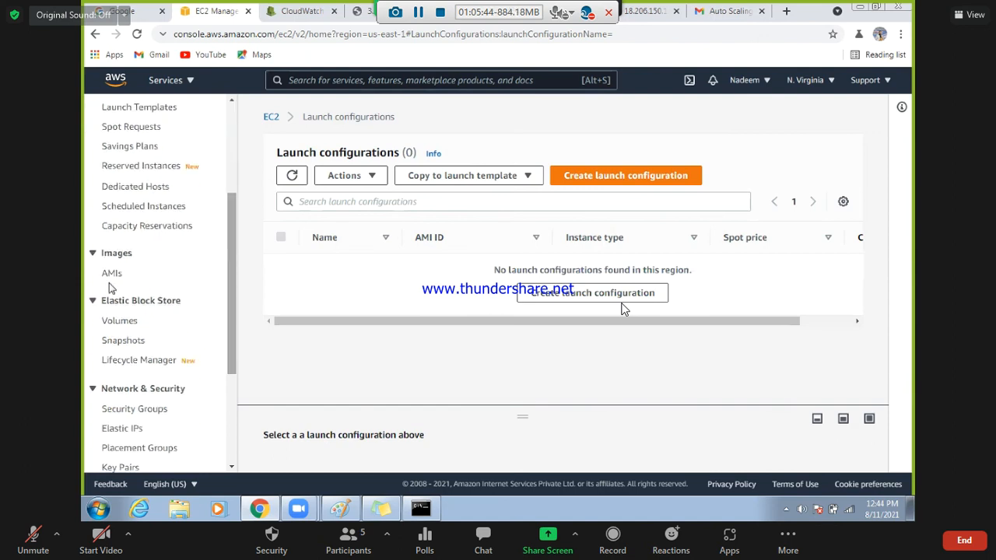
pyautogui.click(118, 343)
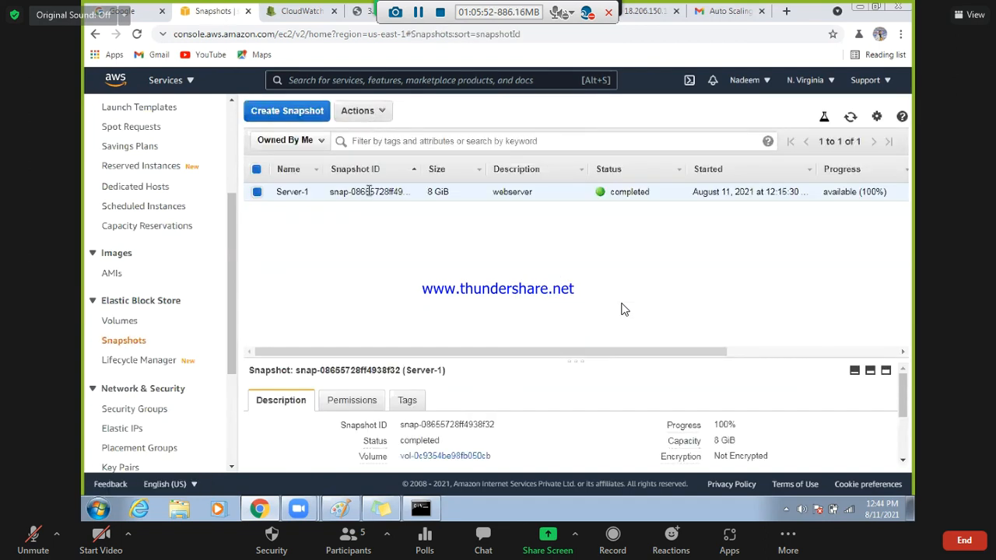
pyautogui.click(385, 113)
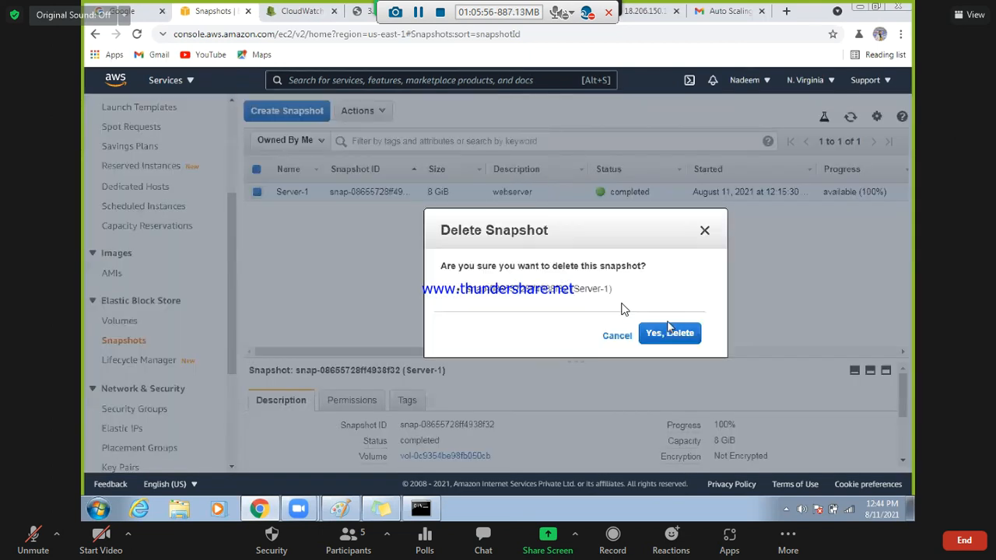
pyautogui.click(673, 335)
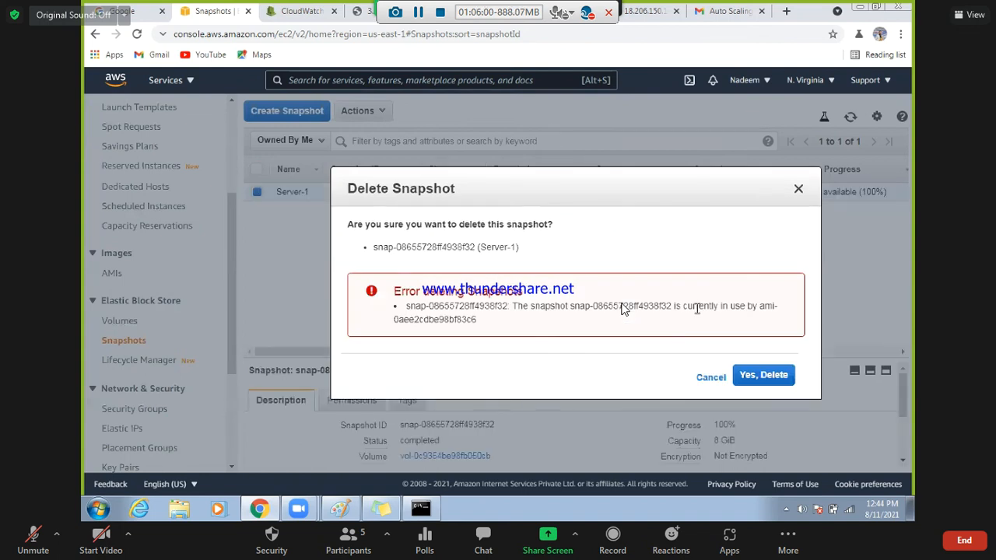
pyautogui.moveTo(688, 310); pyautogui.dragTo(719, 333)
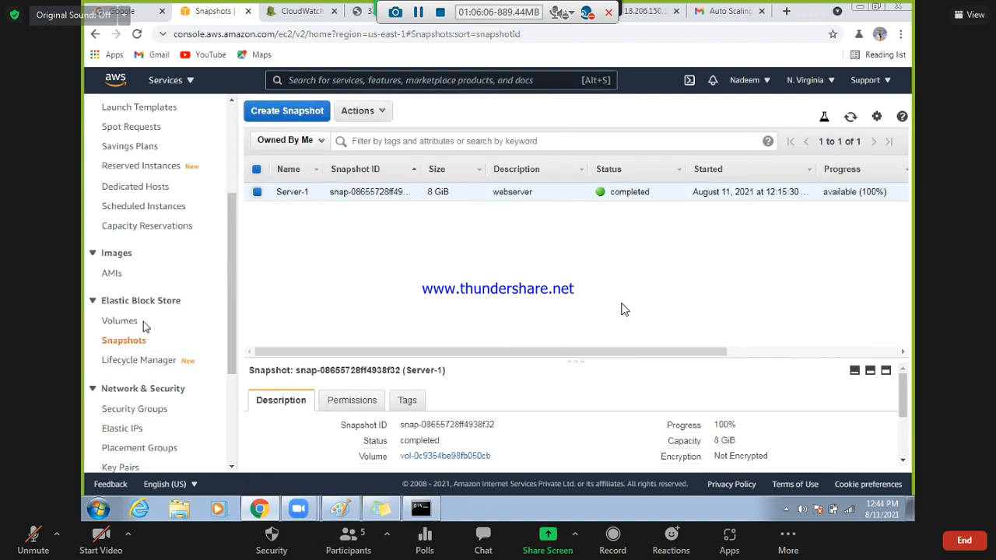
# Deregister the Web-App AMI.
pyautogui.click(112, 273)
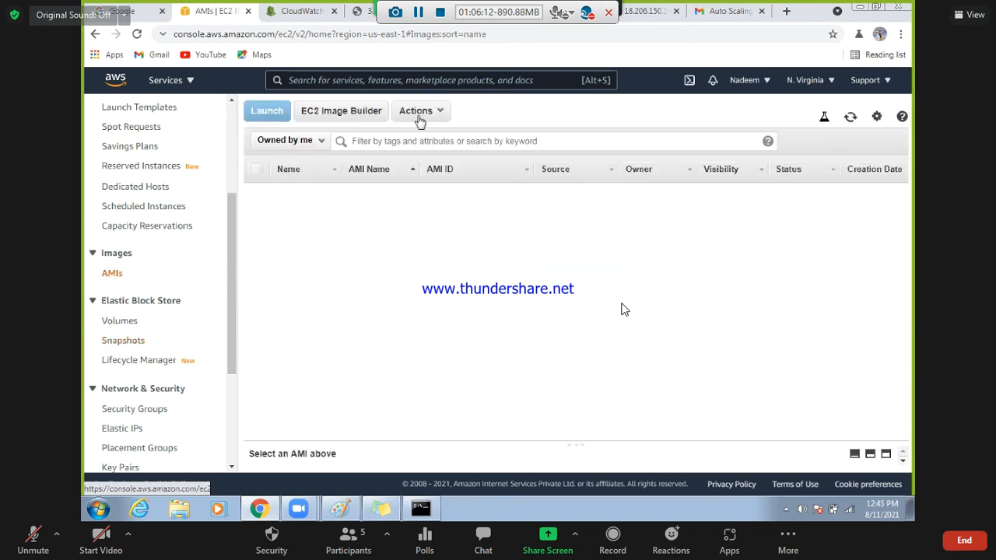
pyautogui.click(433, 115)
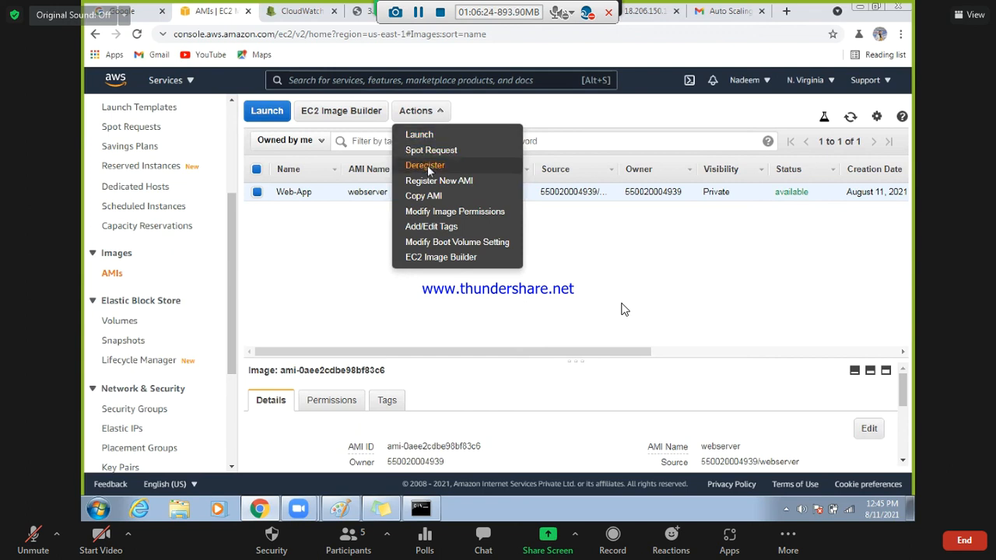
pyautogui.click(429, 172)
pyautogui.click(643, 337)
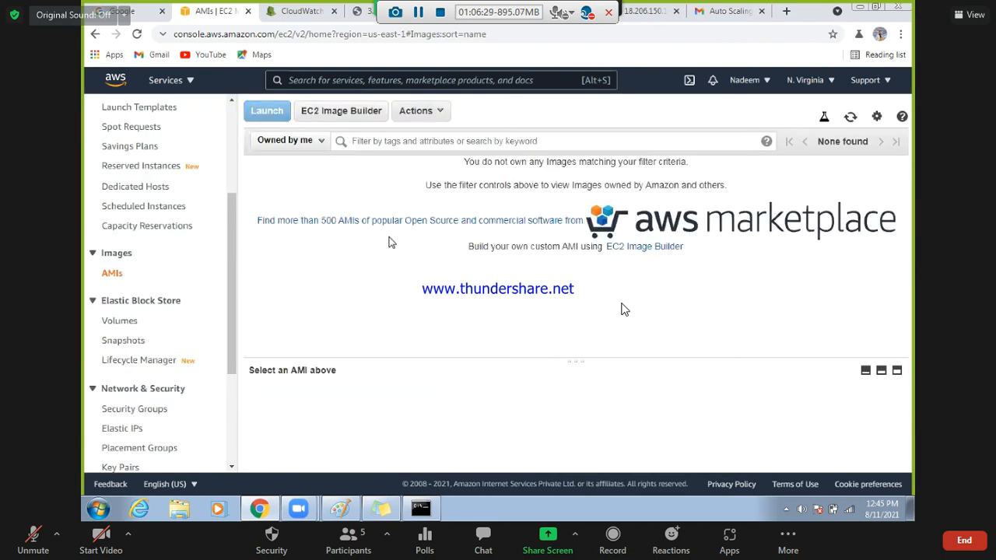
# Return to the EBS snapshots list and delete the Server-1 snapshot.
pyautogui.click(124, 340)
pyautogui.click(380, 114)
pyautogui.click(379, 136)
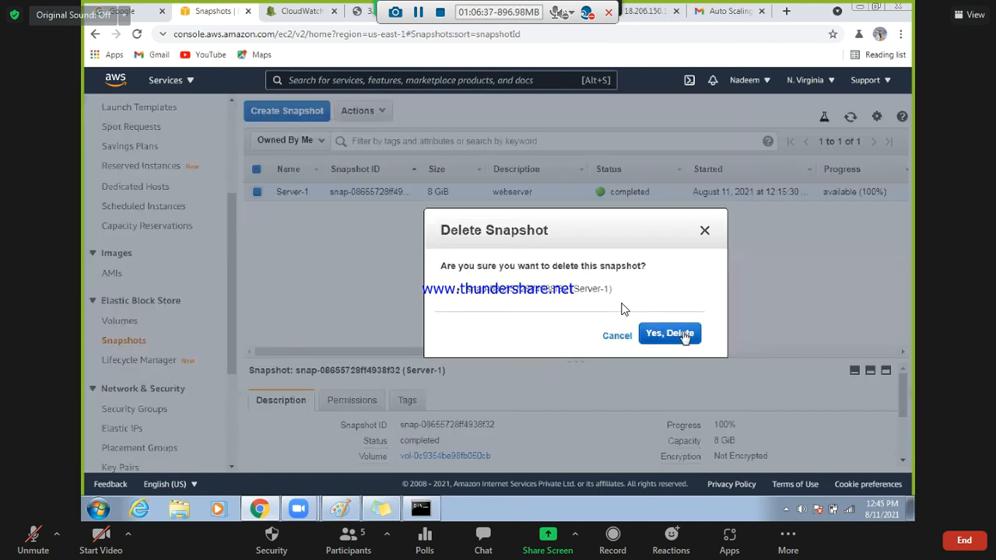
pyautogui.click(685, 334)
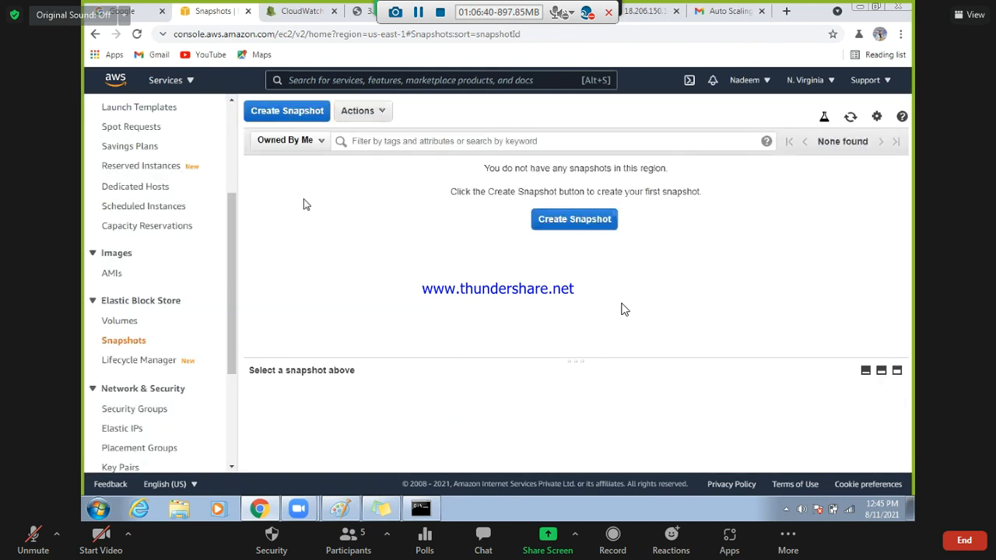
# Check the instance states in the EC2 instances list and reload the Server-1 web page to see whether it still responds.
pyautogui.scroll(5, 118, 257)
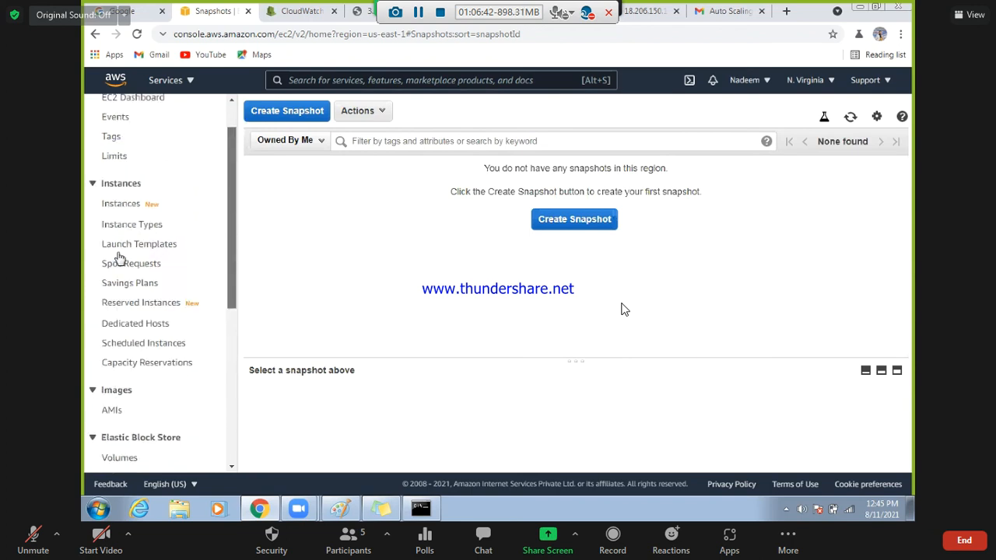
pyautogui.click(118, 252)
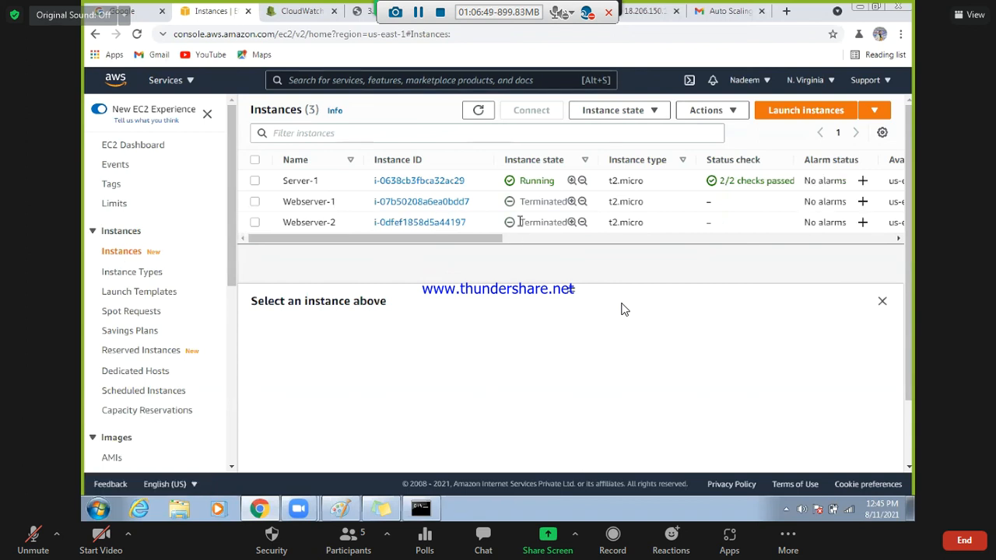
pyautogui.click(254, 180)
pyautogui.click(255, 180)
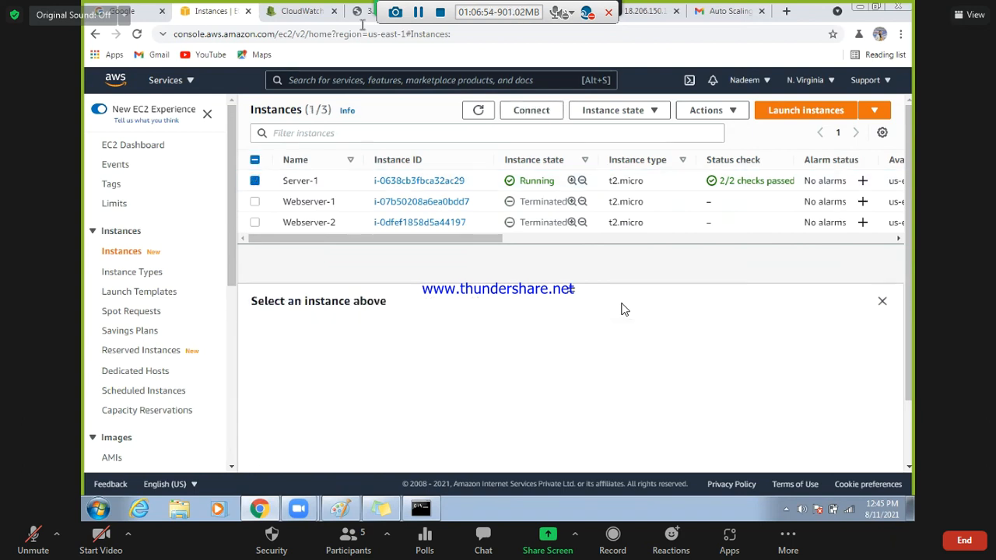
pyautogui.click(364, 12)
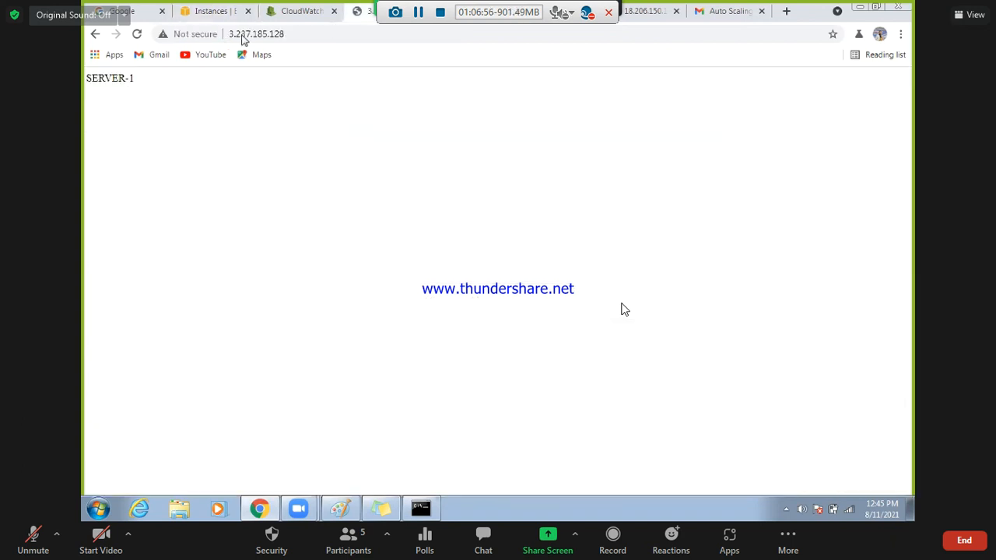
pyautogui.click(137, 36)
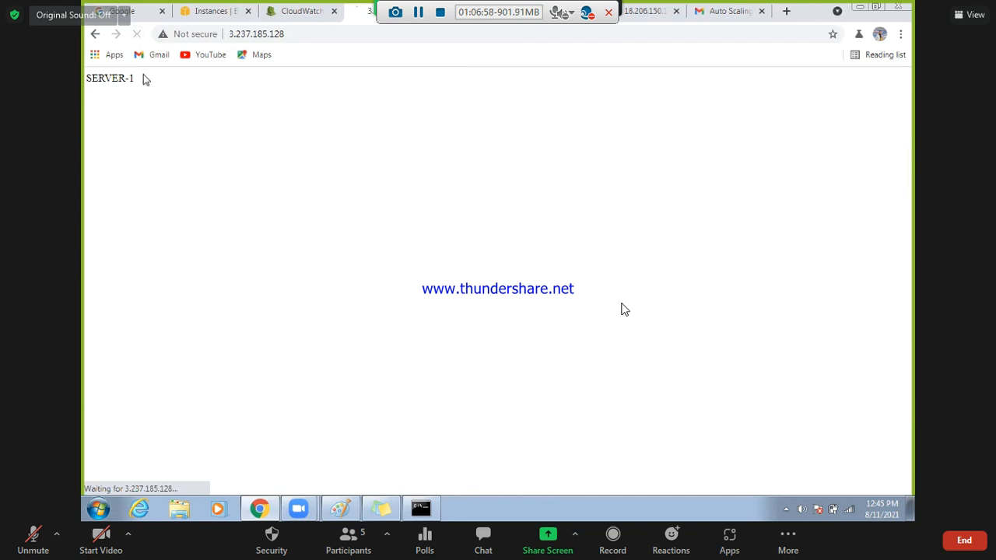
pyautogui.click(214, 10)
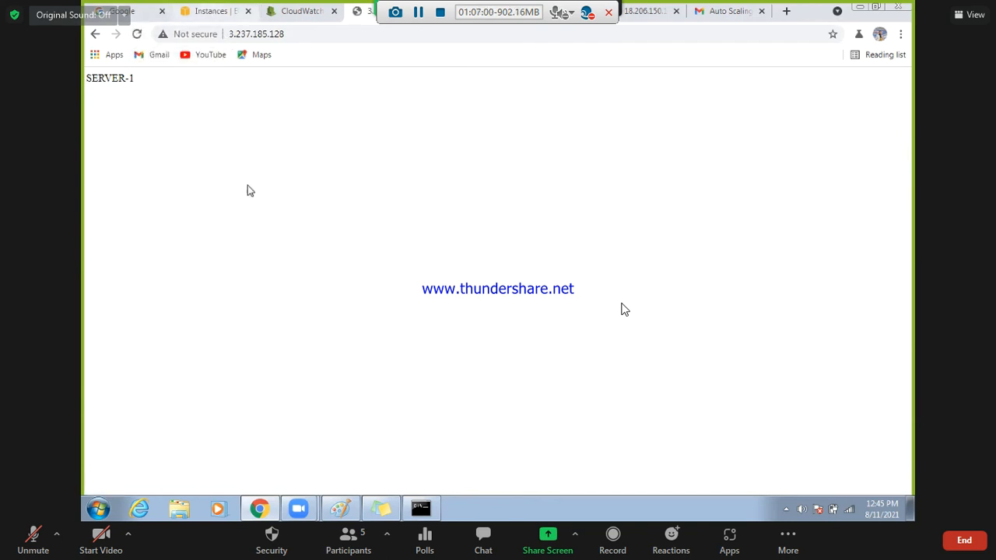
# Terminate the Server-1 instance and confirm the termination.
pyautogui.click(255, 182)
pyautogui.click(730, 115)
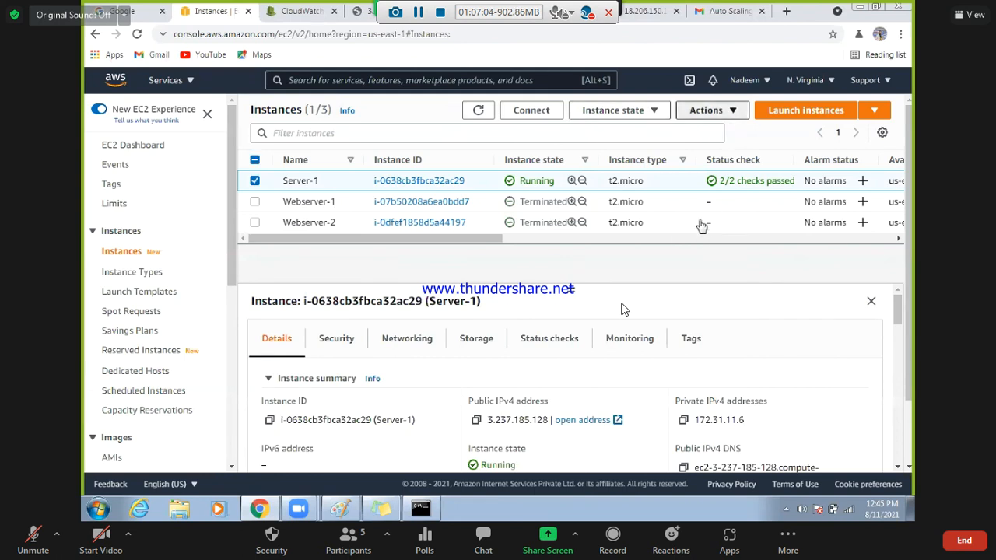
pyautogui.click(628, 114)
pyautogui.click(611, 211)
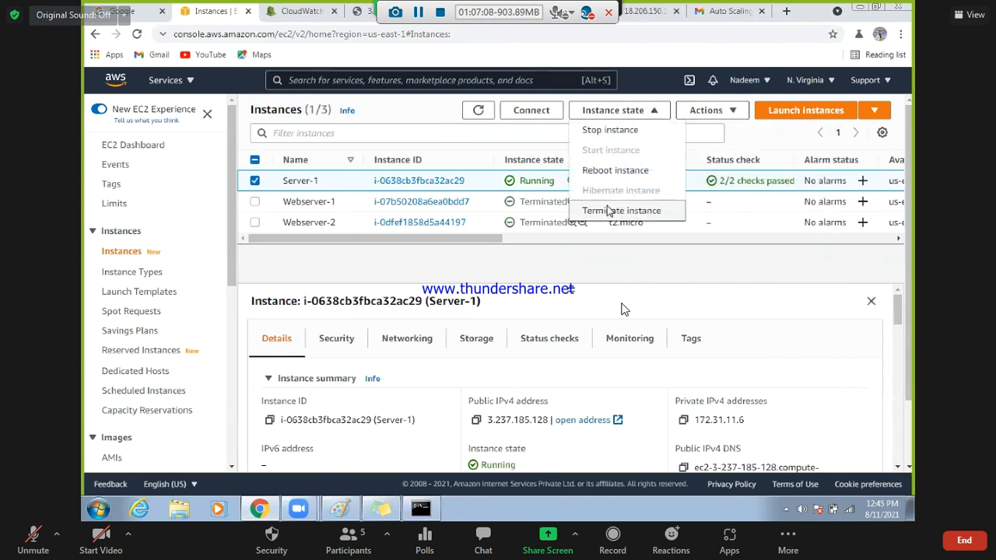
pyautogui.click(720, 391)
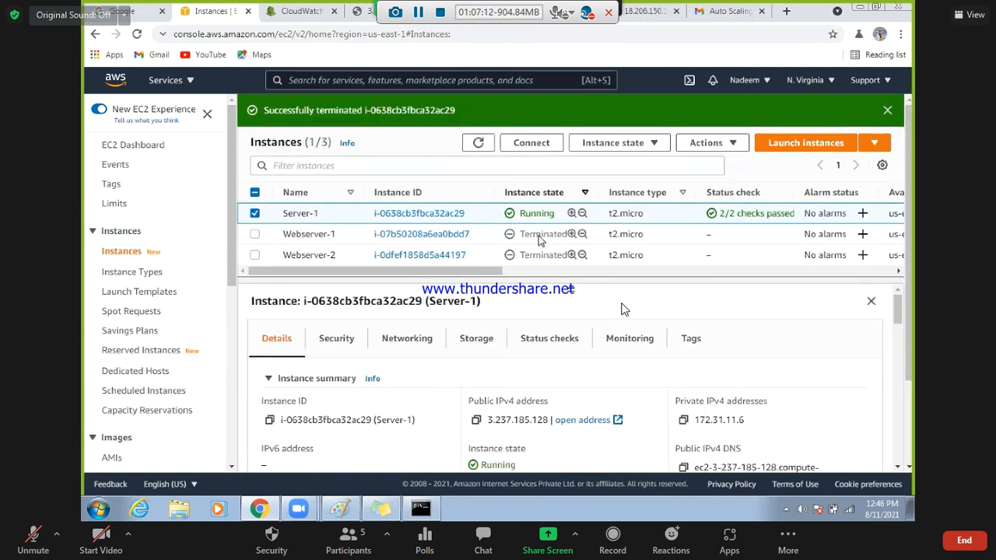
# Deselect the Server-1 instance in the instances list and dismiss the termination notification.
pyautogui.moveTo(232, 248); pyautogui.dragTo(231, 264)
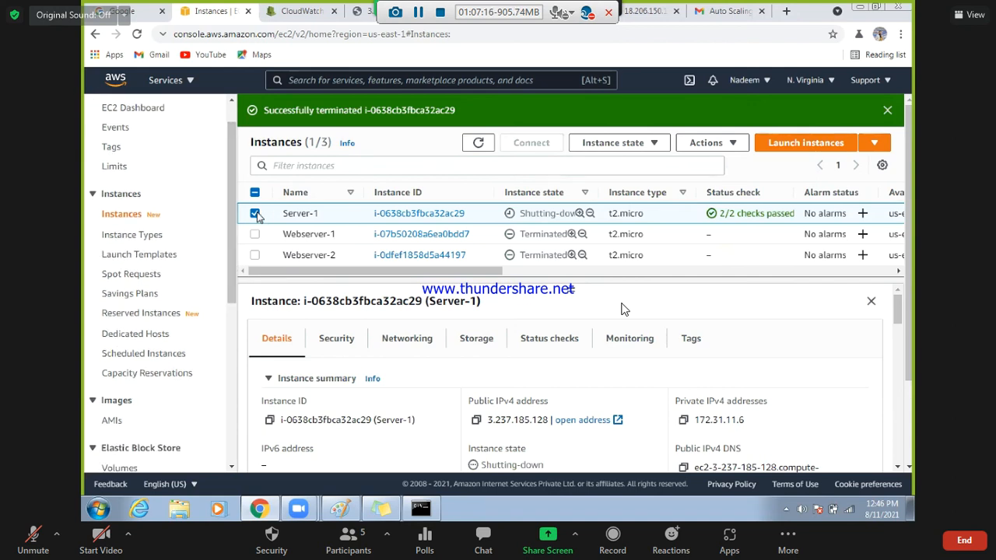
pyautogui.click(256, 214)
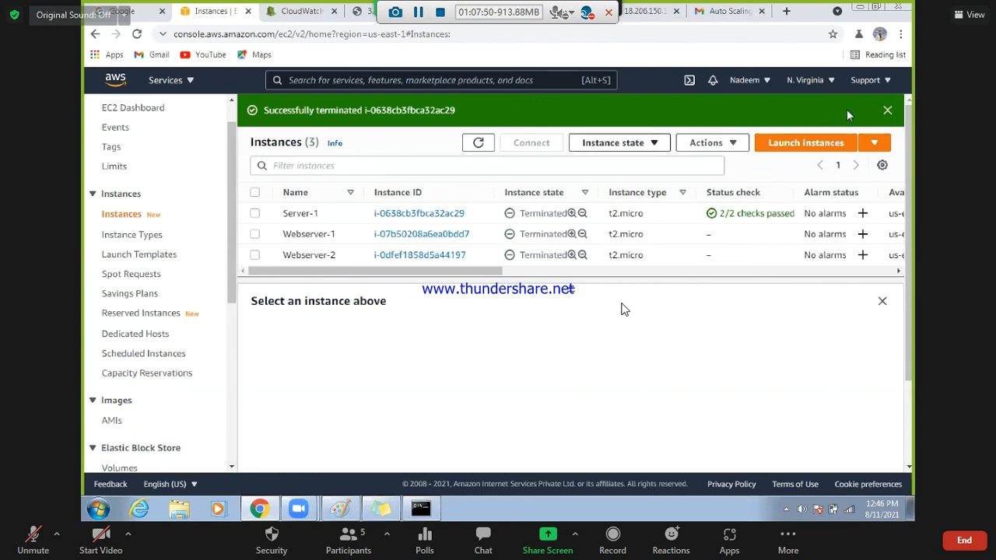
pyautogui.click(887, 111)
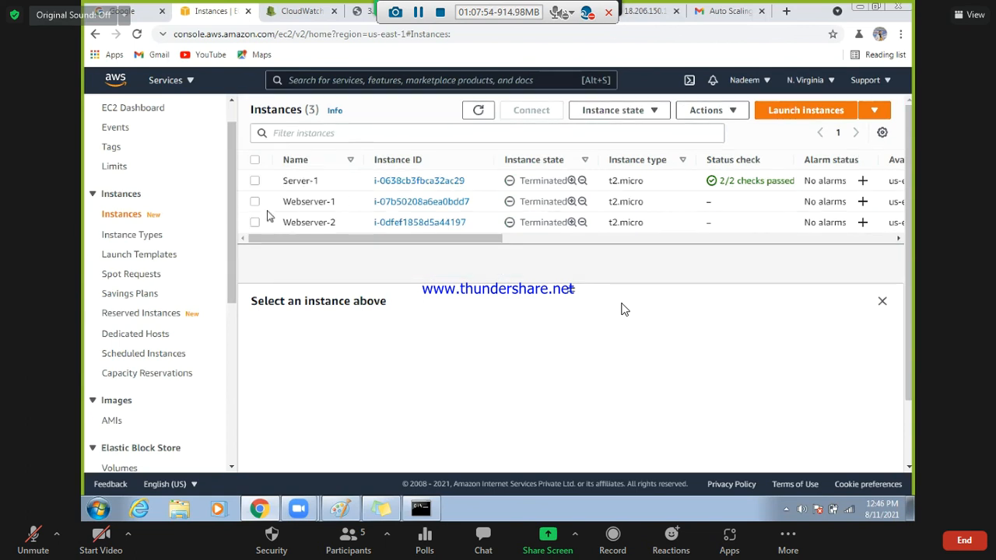
# Open the Auto Scaling Groups page to check for remaining groups and view its How it works section.
pyautogui.scroll(-5, 236, 416)
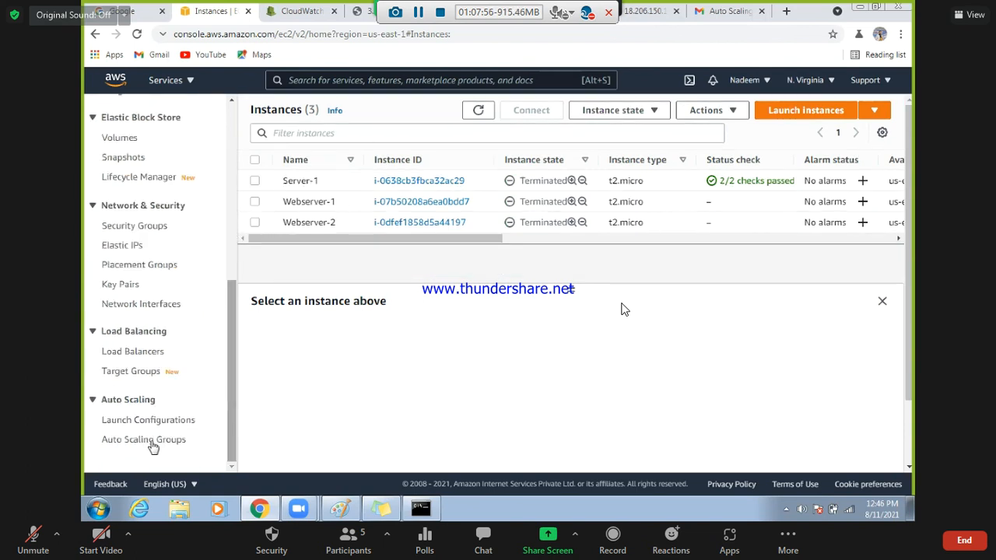
pyautogui.click(149, 442)
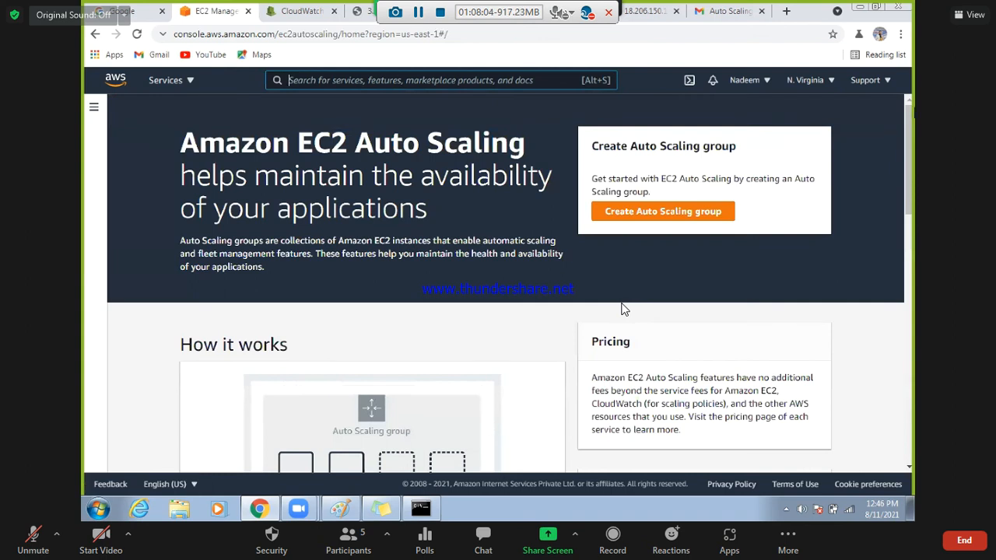
pyautogui.scroll(-2, 623, 309)
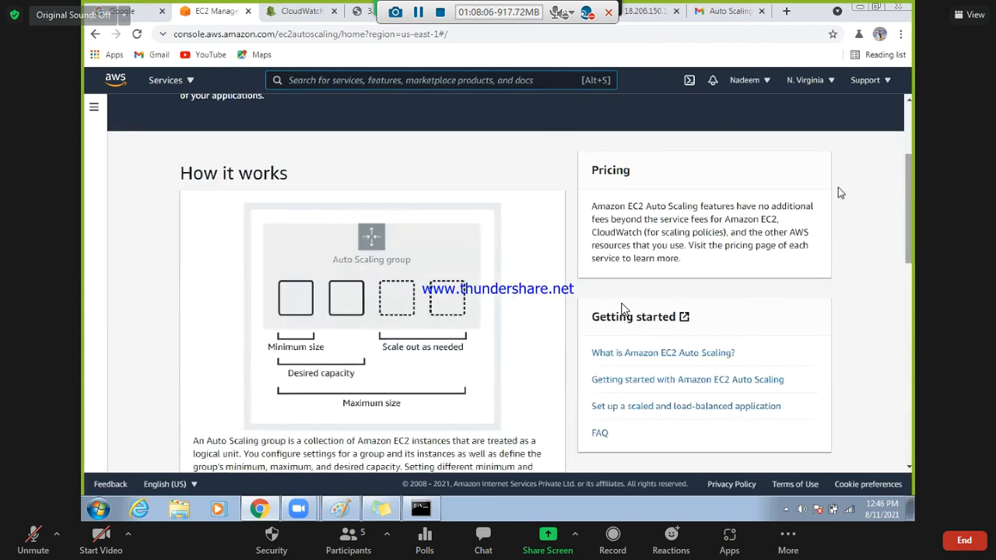